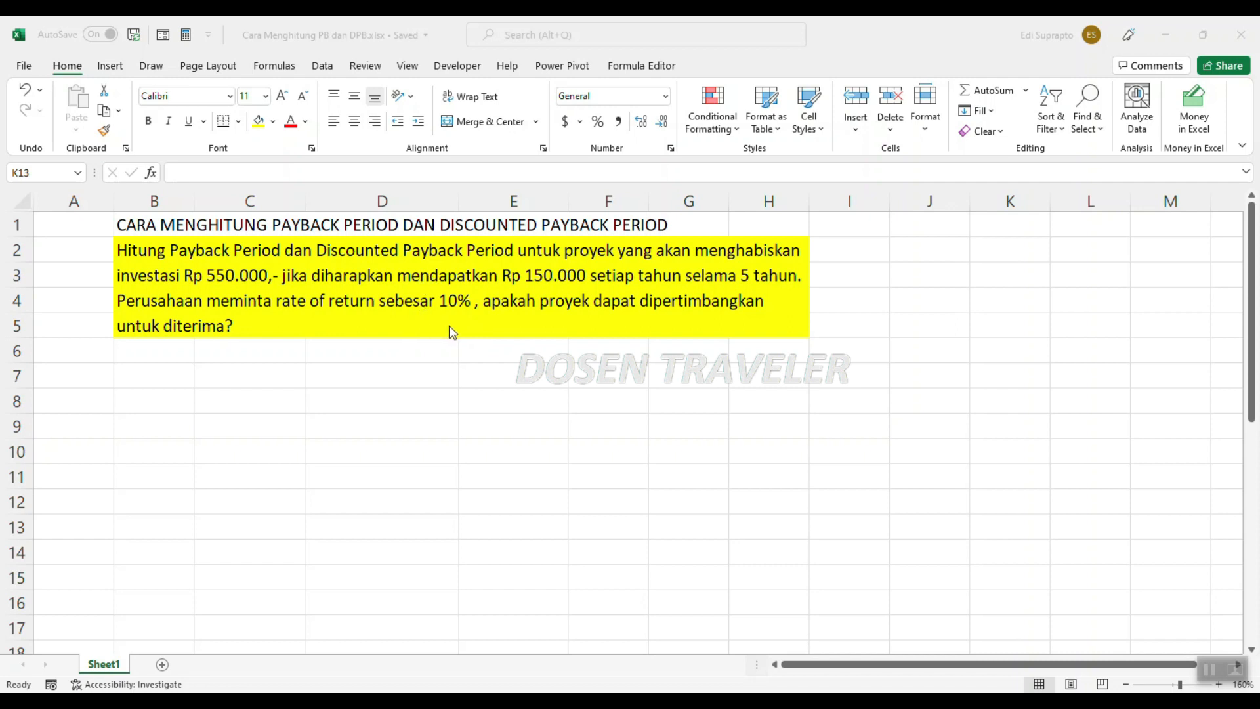
# Enter the header "Tahun" in cell B7 below the problem statement
pyautogui.click(149, 380)
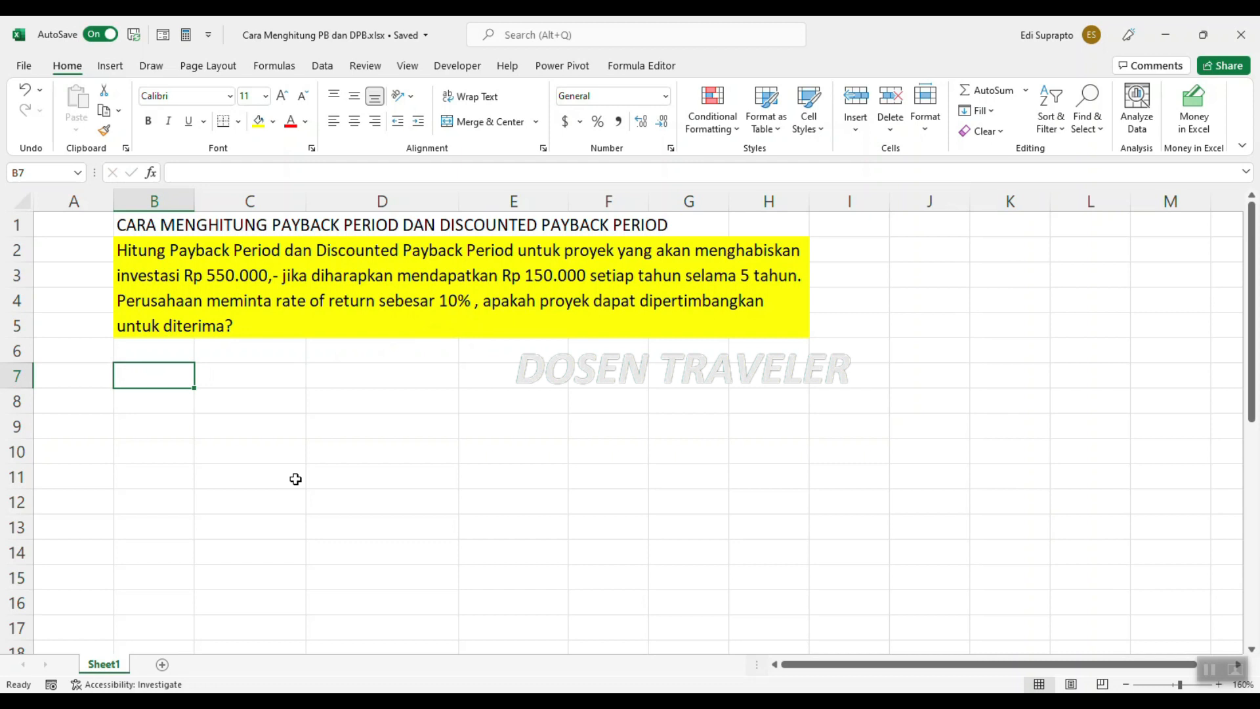
pyautogui.write('Tahun')
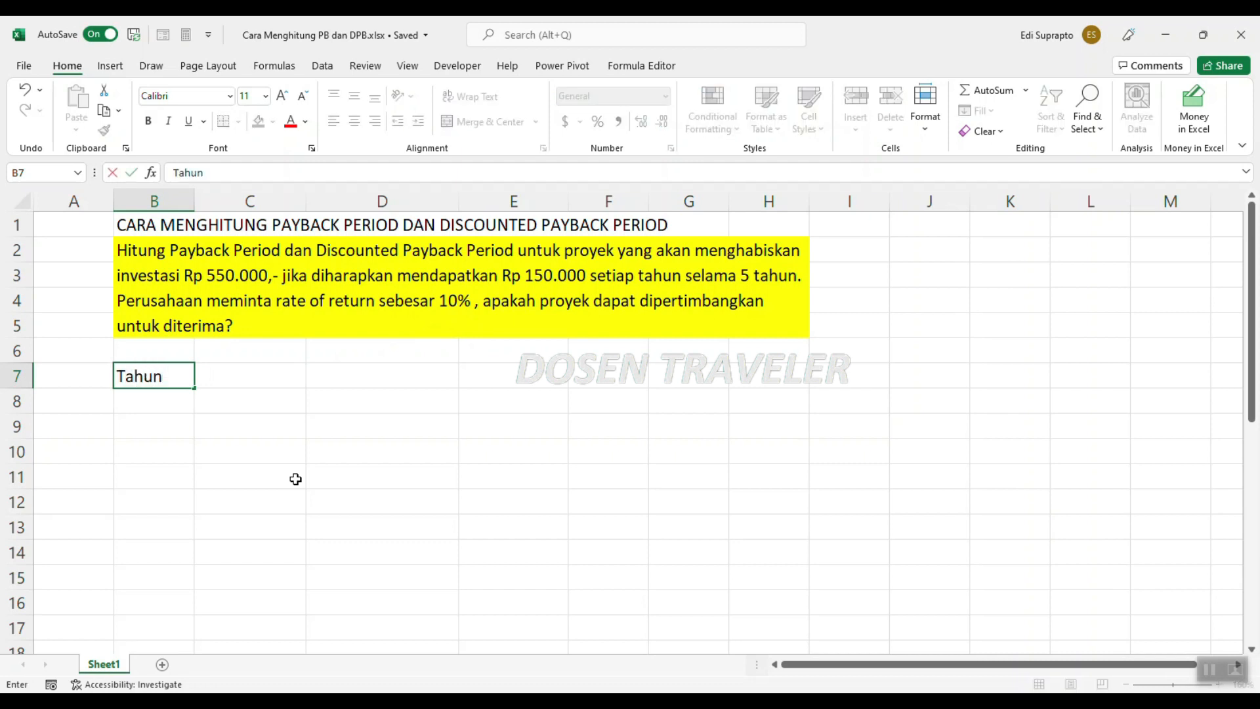
pyautogui.press('Tab')
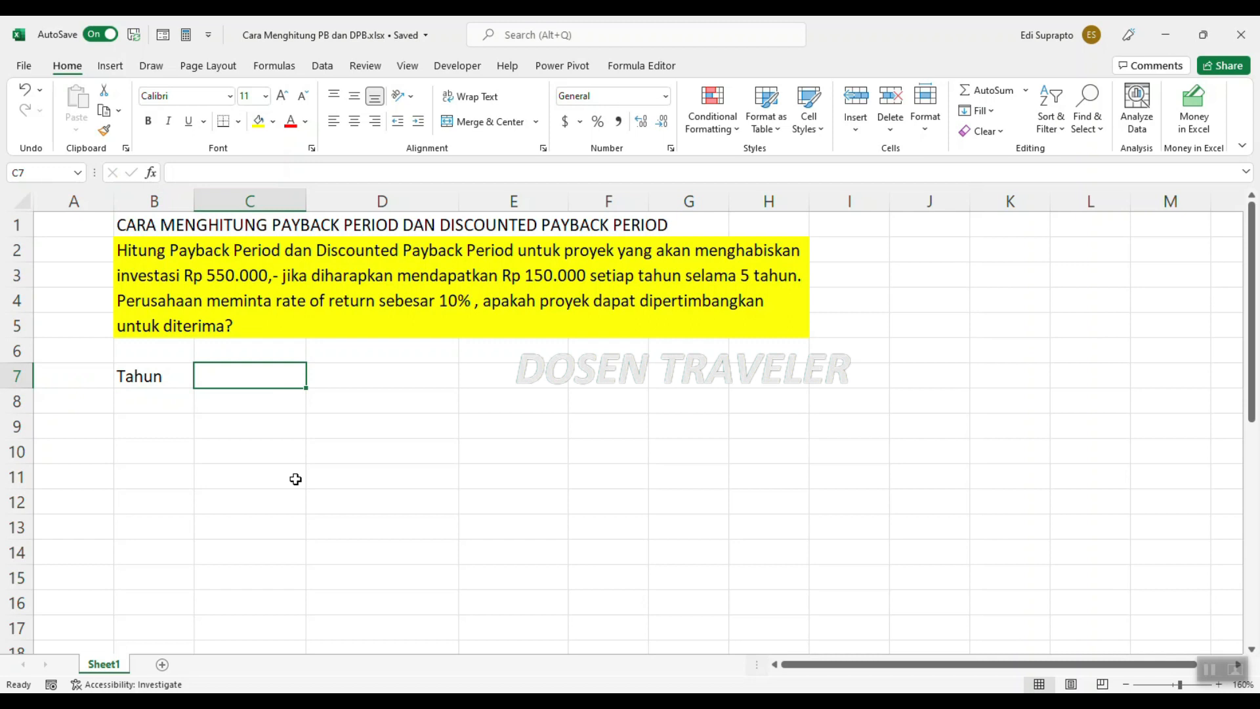
pyautogui.write('Cas')
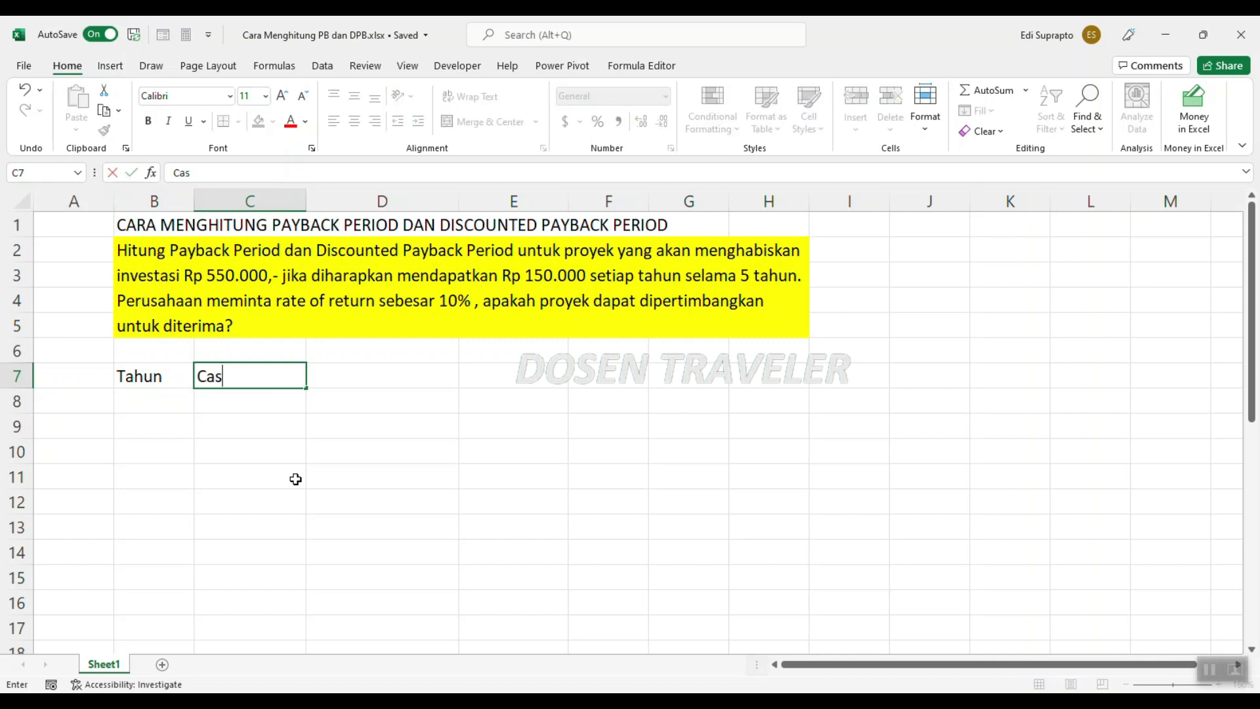
pyautogui.write('hflaw')
pyautogui.press('BackSpace')
pyautogui.press('BackSpace')
pyautogui.write('ow')
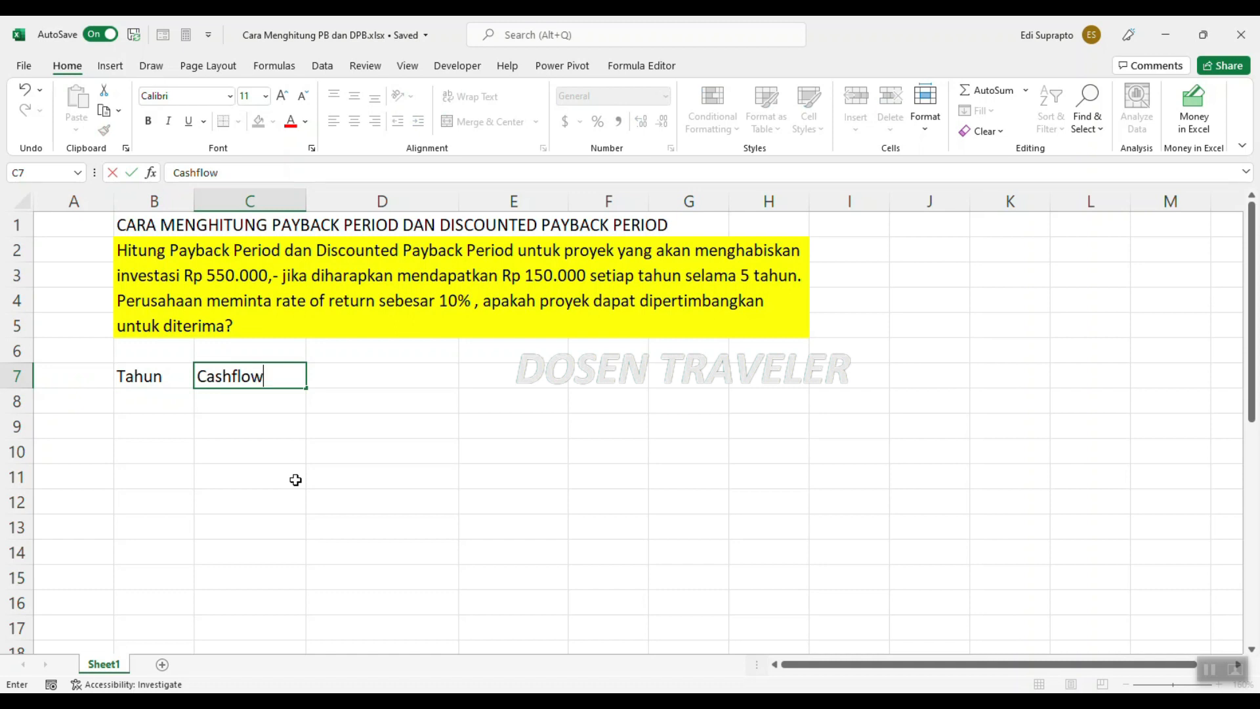
pyautogui.press('BackSpace')
pyautogui.press('BackSpace')
pyautogui.press('BackSpace')
pyautogui.press('BackSpace')
pyautogui.press('BackSpace')
pyautogui.press('BackSpace')
pyautogui.press('BackSpace')
pyautogui.press('BackSpace')
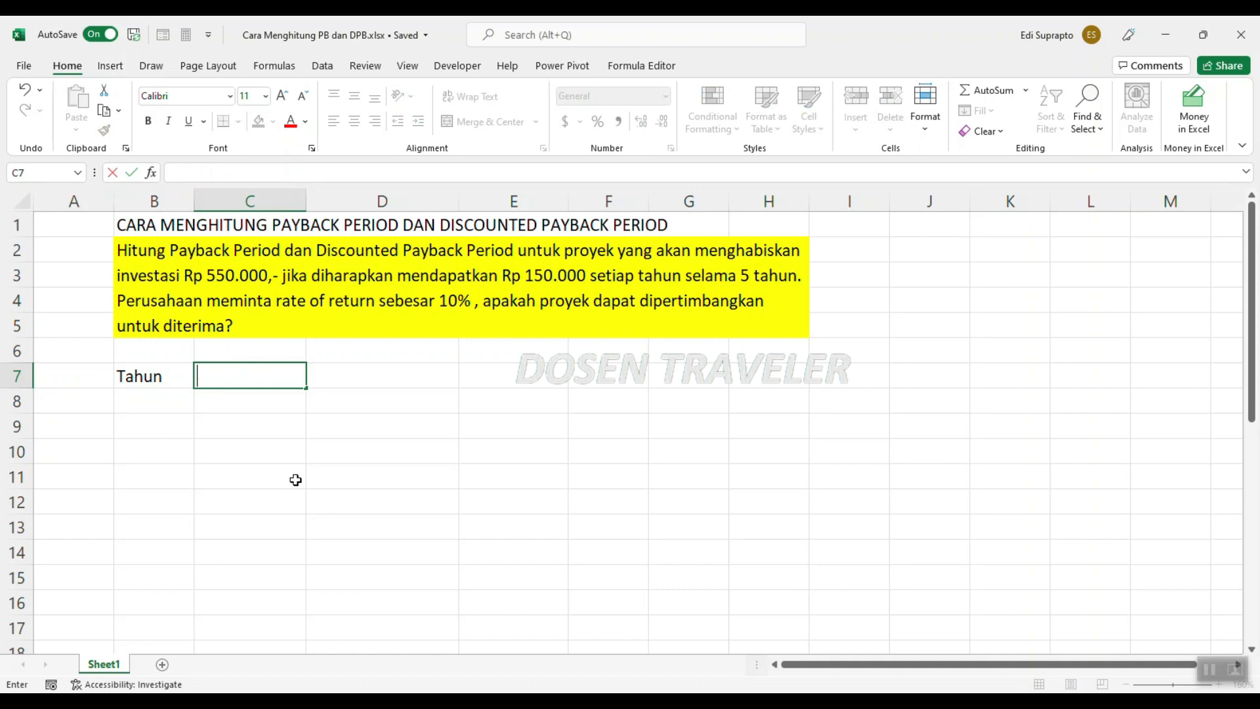
# Enter the headers "Return" in C7 and "Balance" in D7
pyautogui.write('Return')
pyautogui.press('Tab')
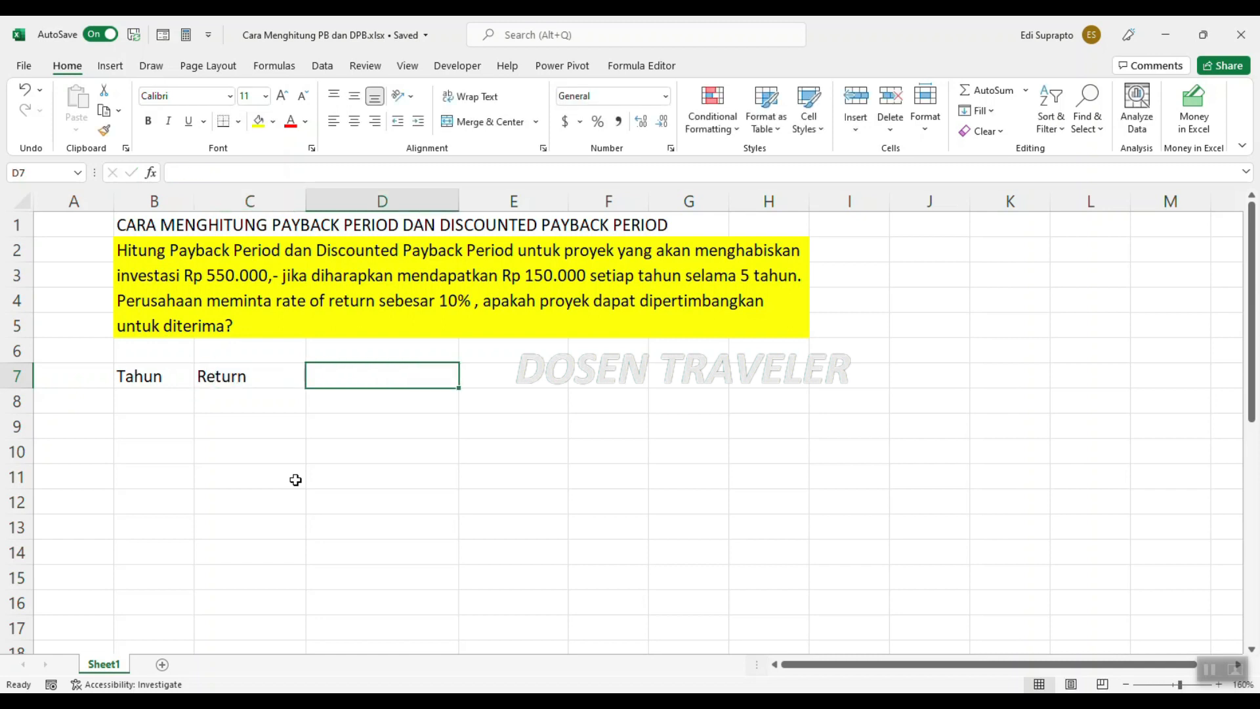
pyautogui.write('Ba')
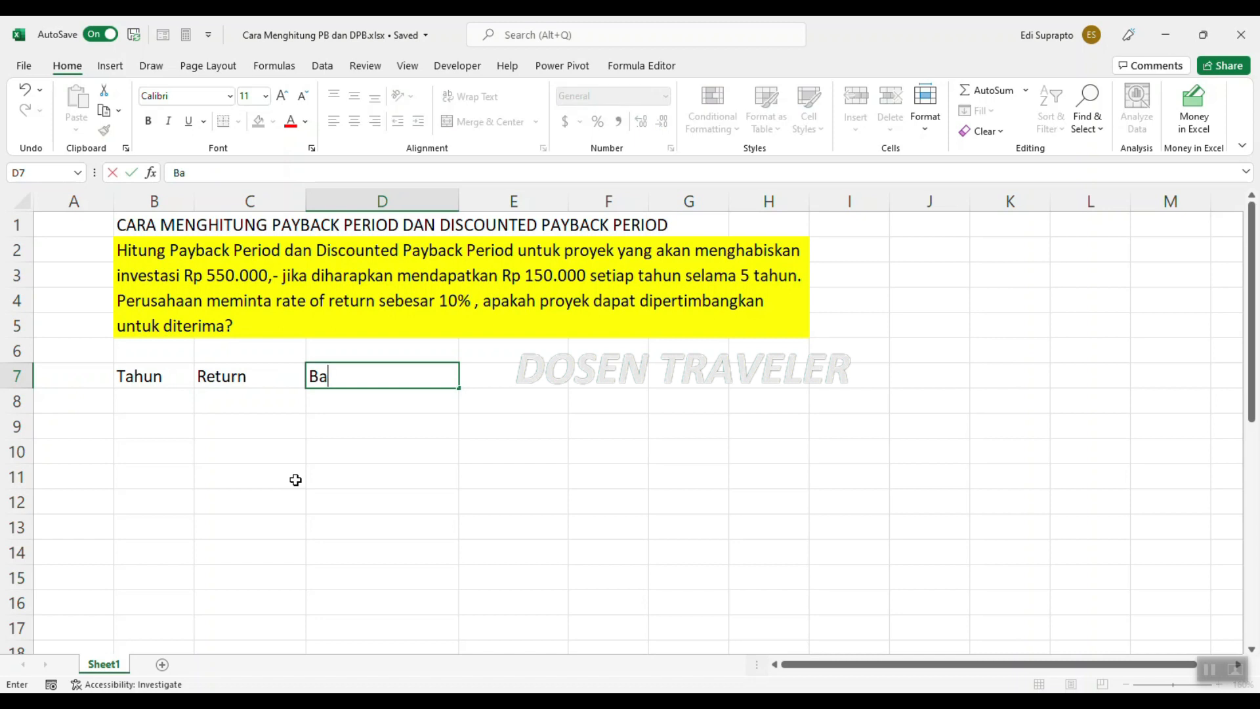
pyautogui.write('lance')
pyautogui.press('Return')
# Fill the Tahun column with the years 0 to 5 in cells B8 to B13
pyautogui.click(138, 399)
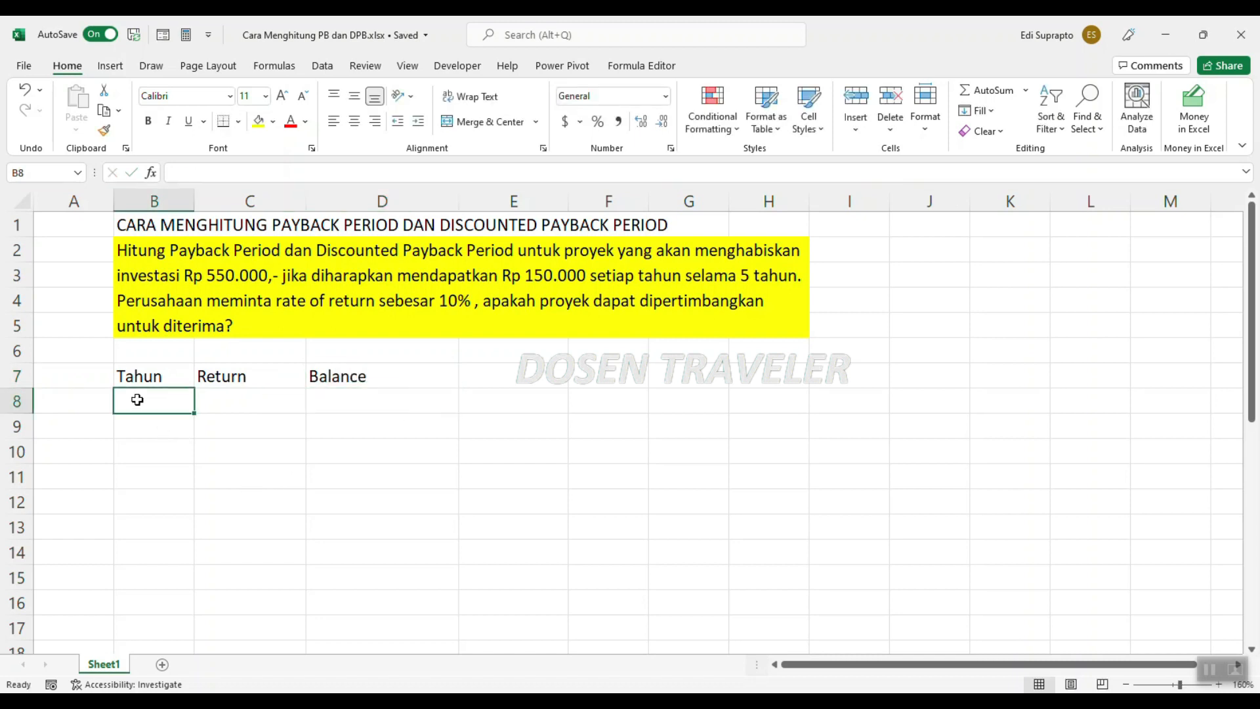
pyautogui.write('0')
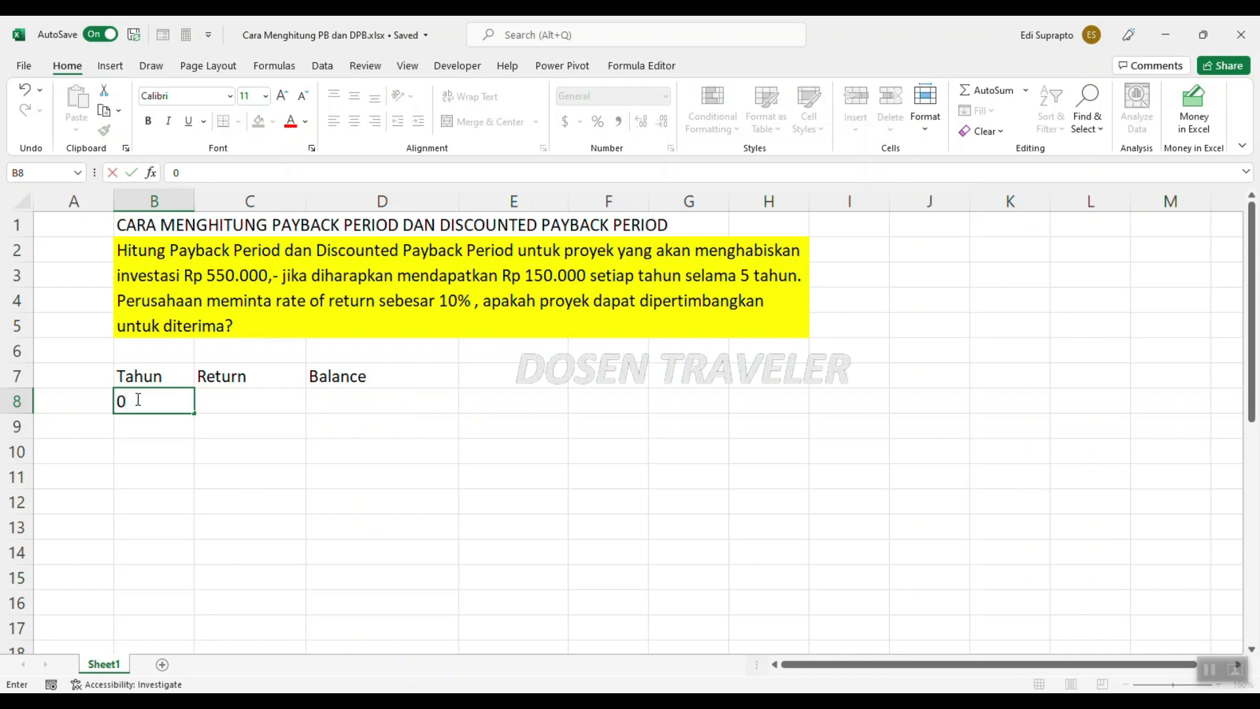
pyautogui.press('Return')
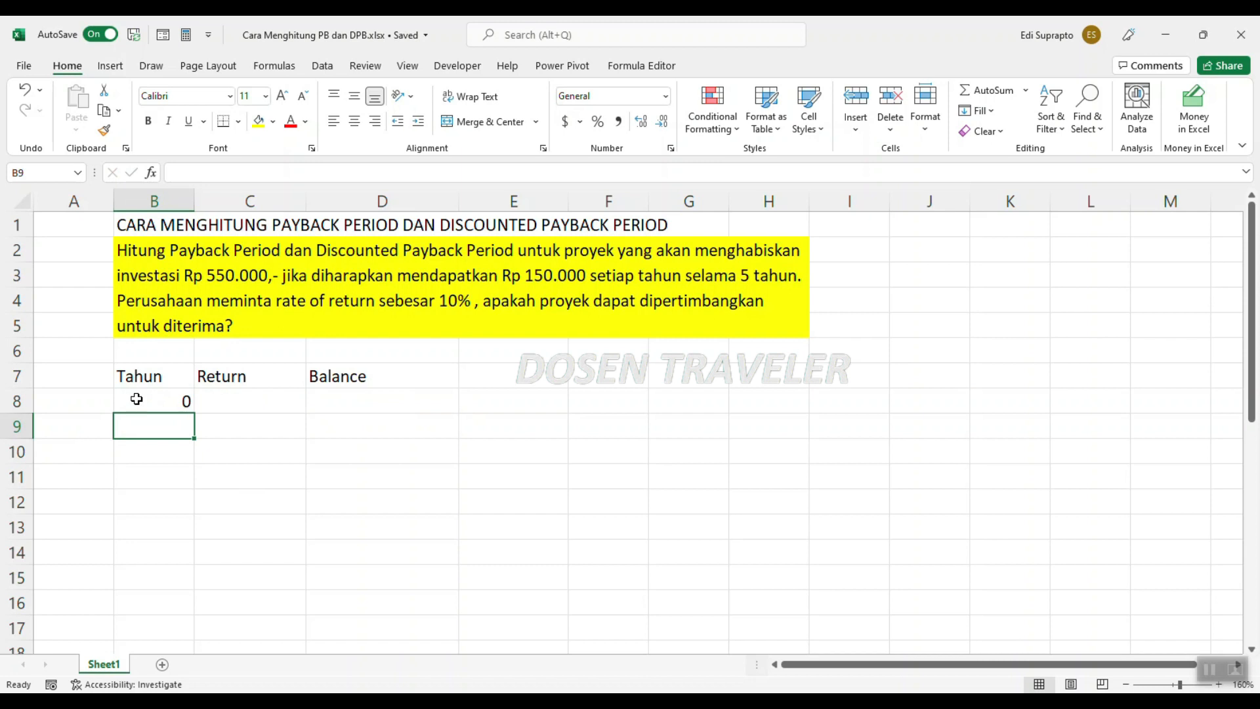
pyautogui.write('1')
pyautogui.press('Return')
pyautogui.write('2')
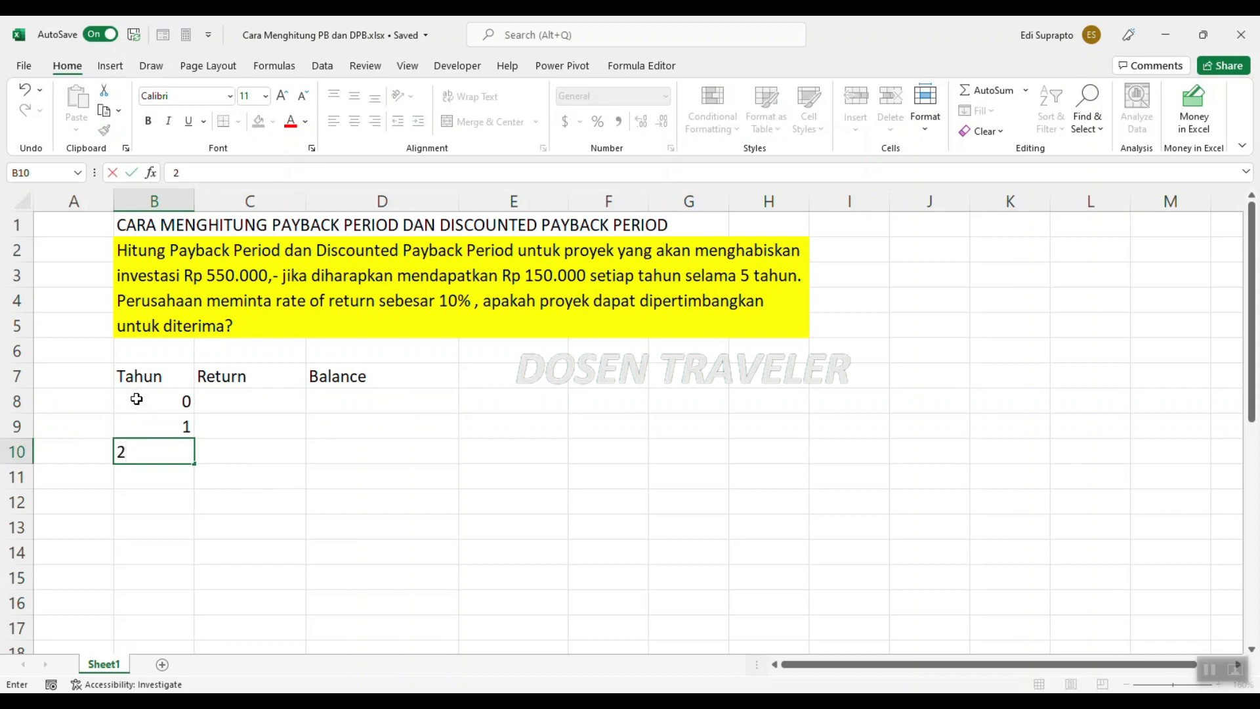
pyautogui.press('Return')
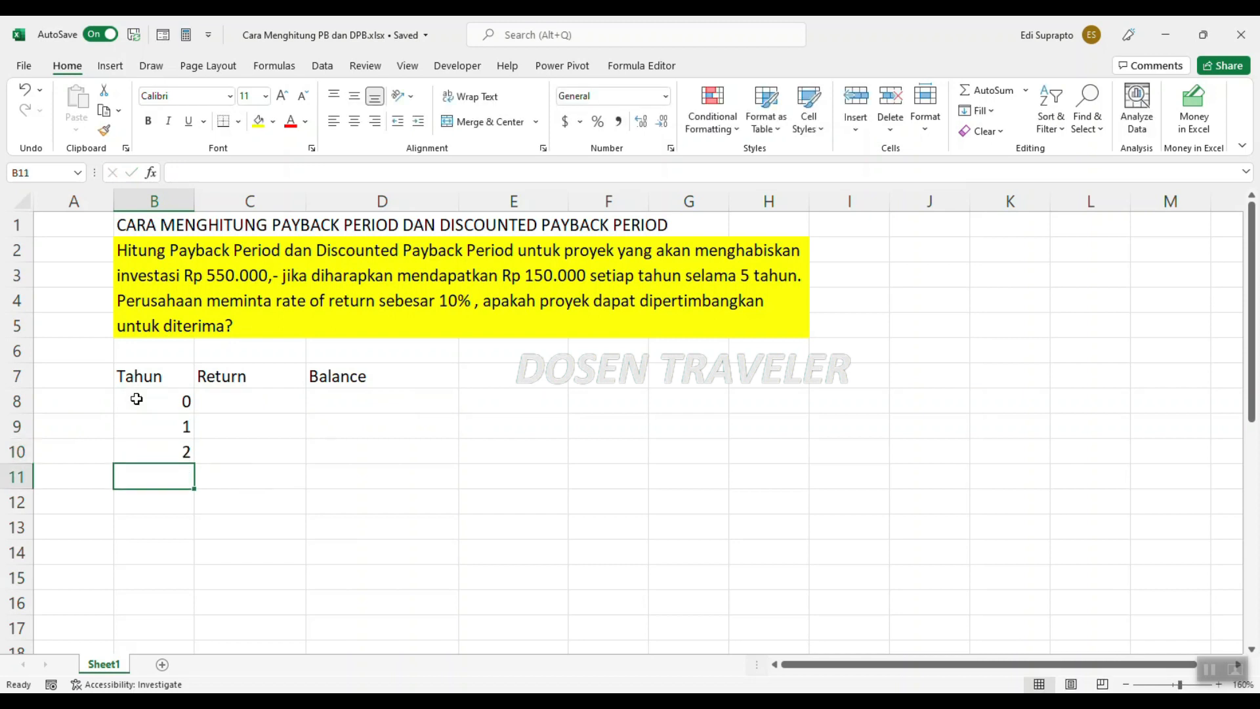
pyautogui.write('3')
pyautogui.press('Return')
pyautogui.write('4')
pyautogui.press('Return')
pyautogui.write('5')
pyautogui.press('Return')
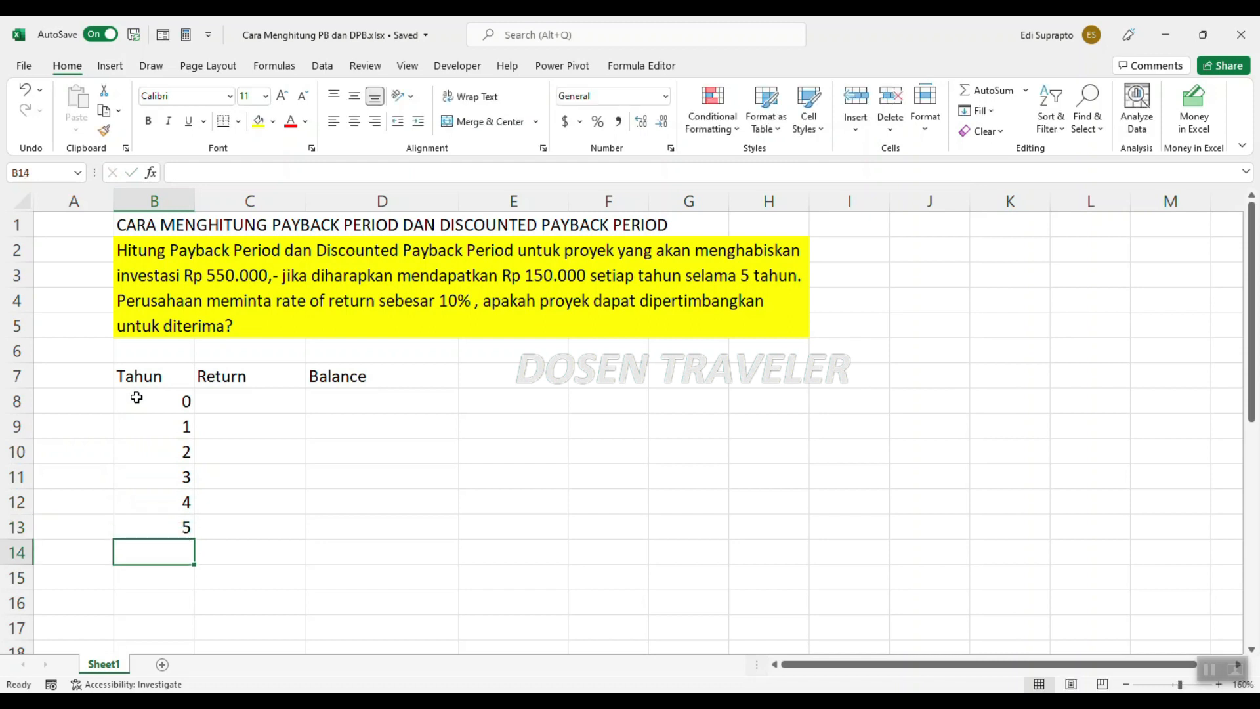
# Enter the initial investment of -550000 as the year 0 return in C8
pyautogui.click(223, 406)
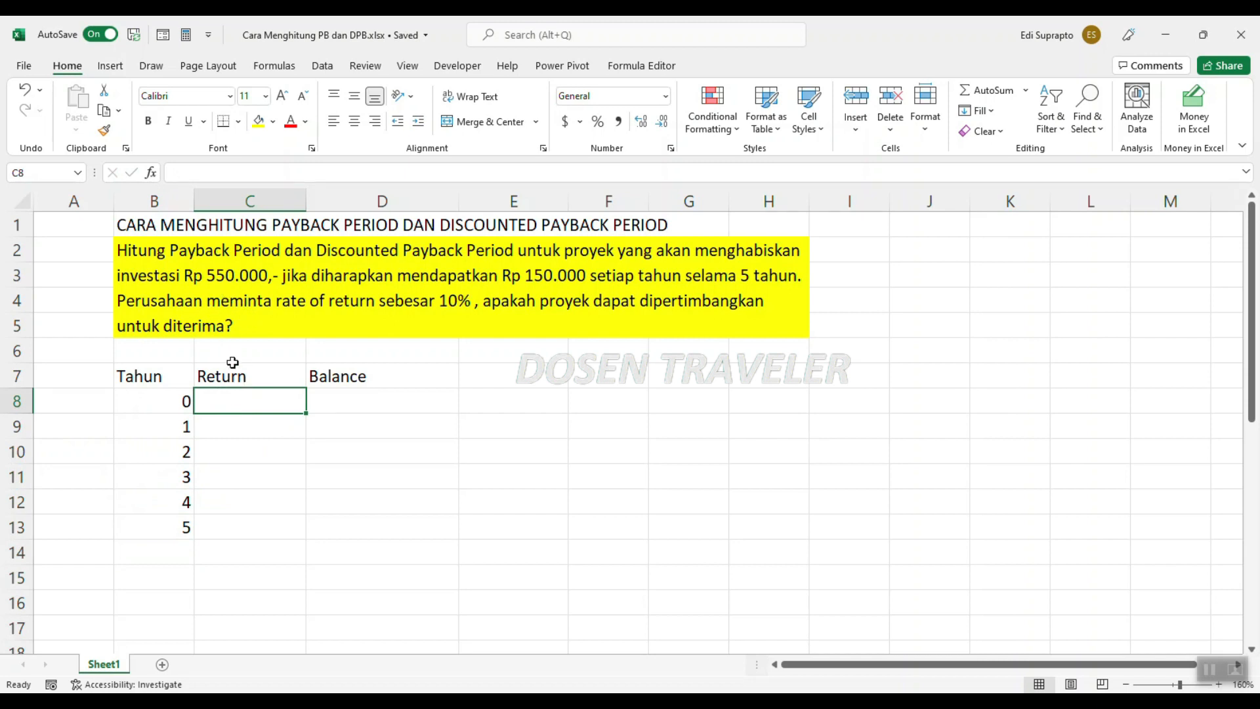
pyautogui.write('-')
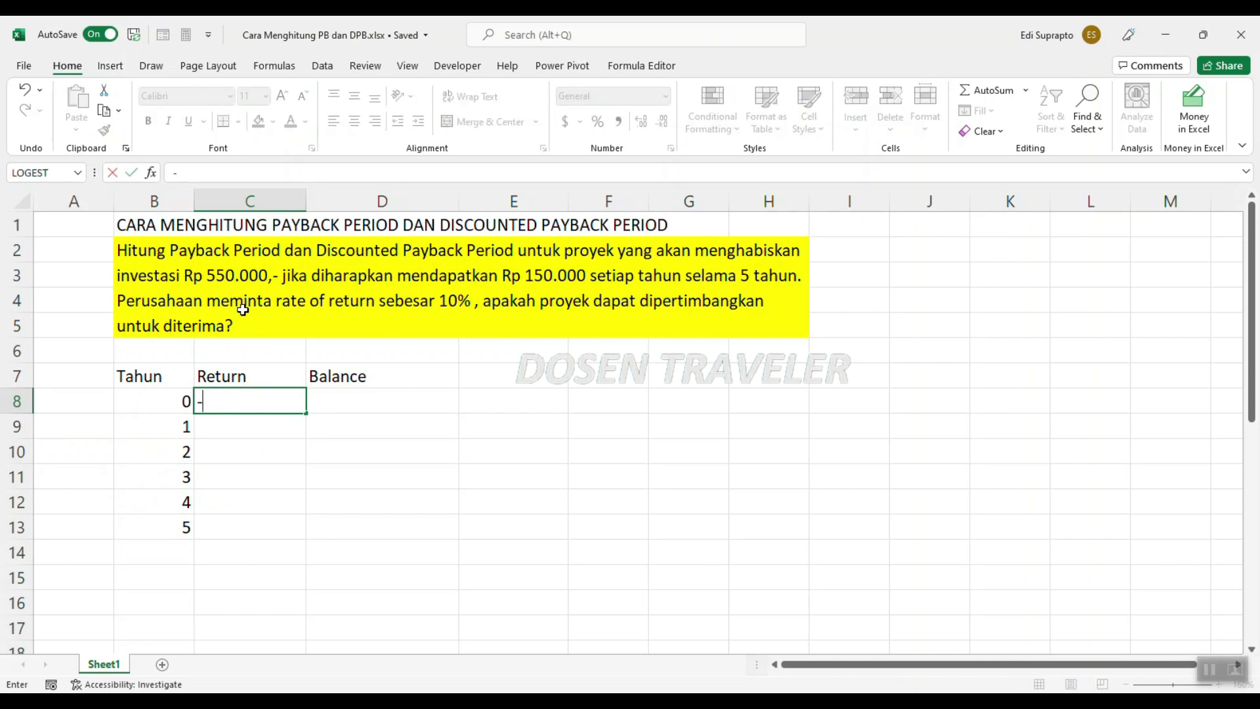
pyautogui.write('550000')
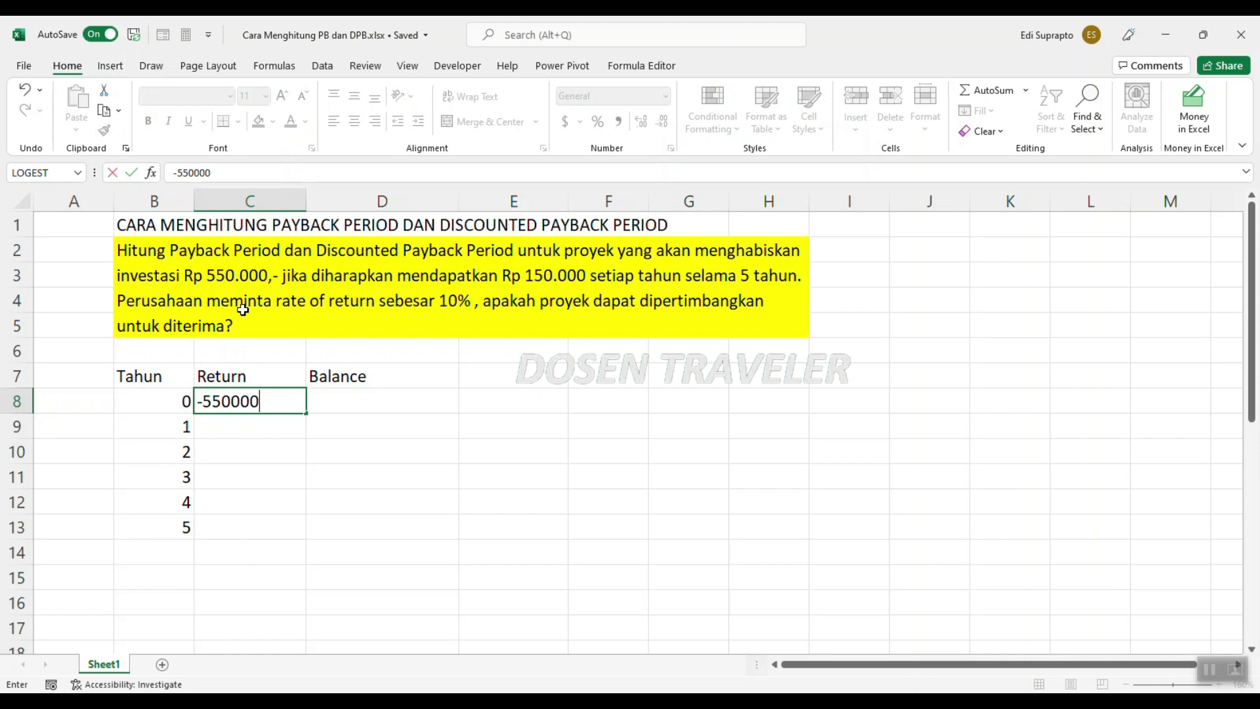
pyautogui.press('Return')
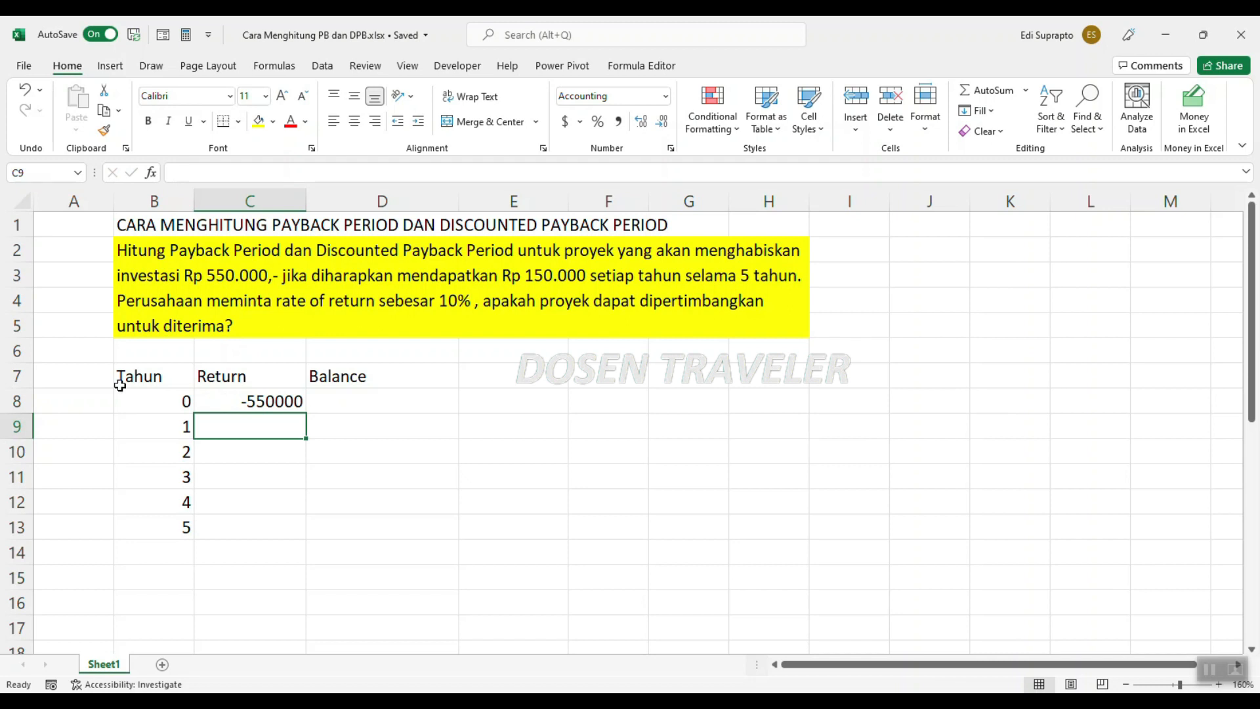
# Apply the Comma Style number format to the Return cells C8:C13
pyautogui.moveTo(252, 403); pyautogui.dragTo(253, 526)
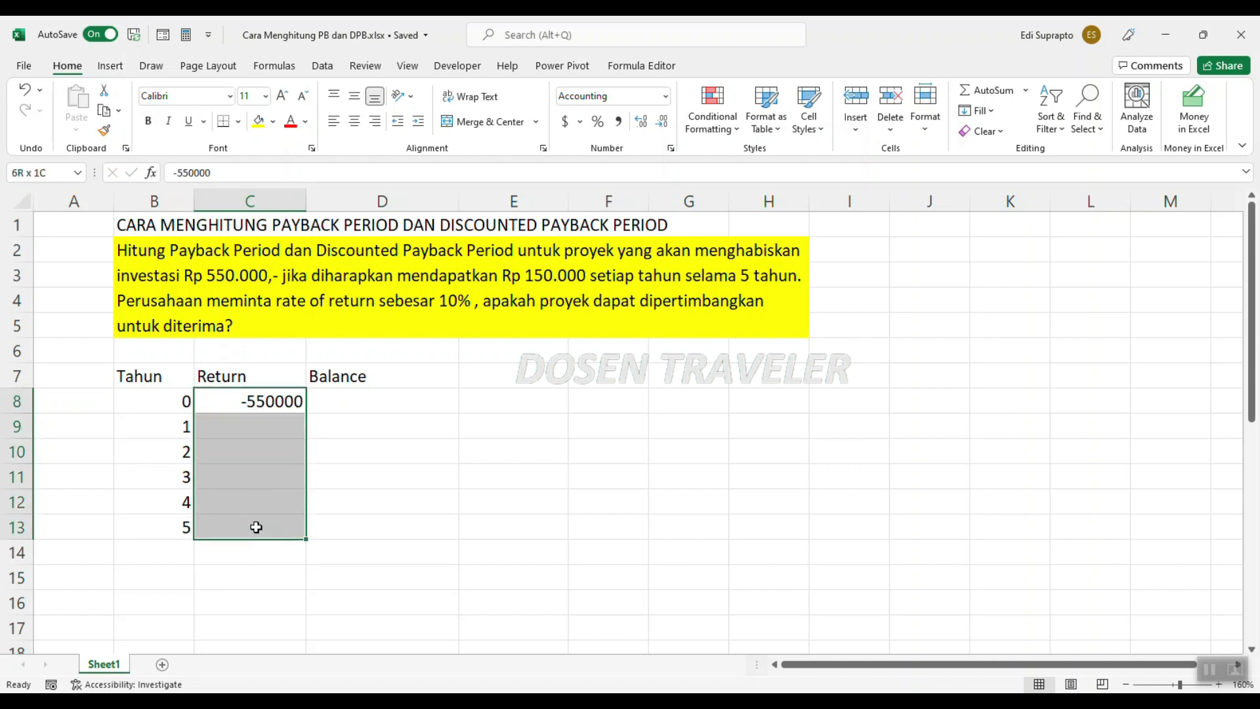
pyautogui.click(615, 122)
pyautogui.click(548, 390)
# Enter 150000 as the year 1 return in C9
pyautogui.click(227, 428)
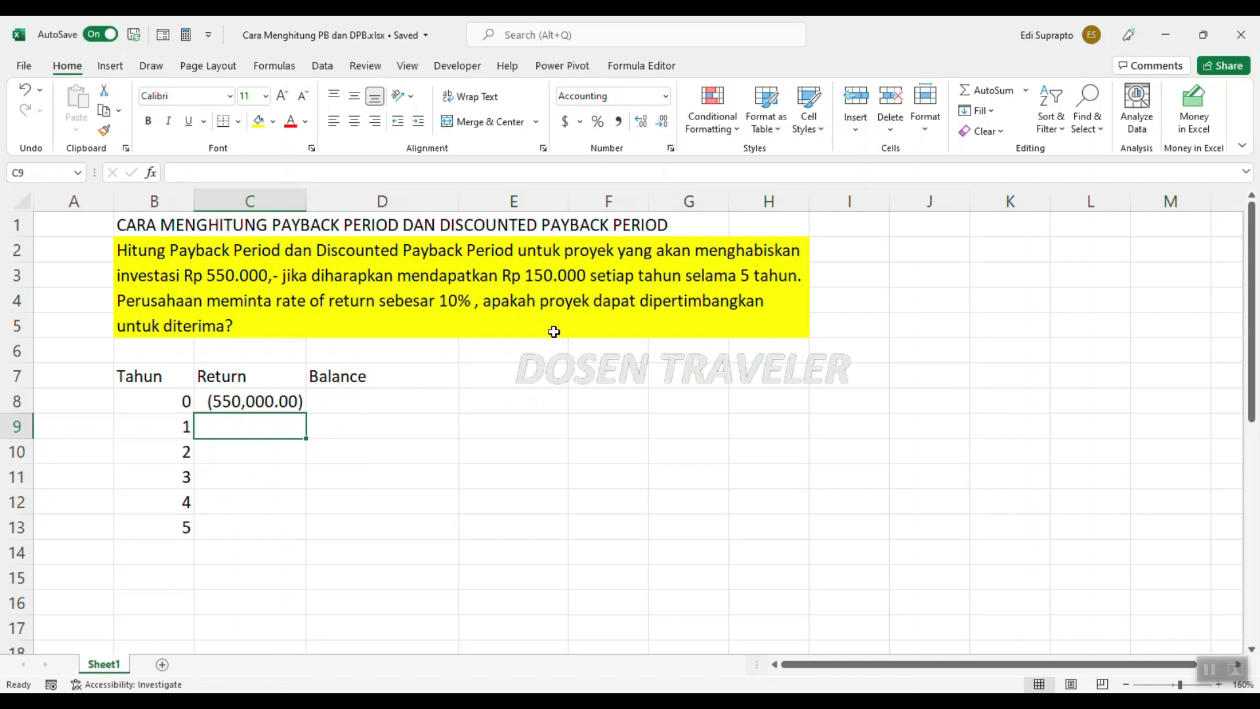
pyautogui.write('15')
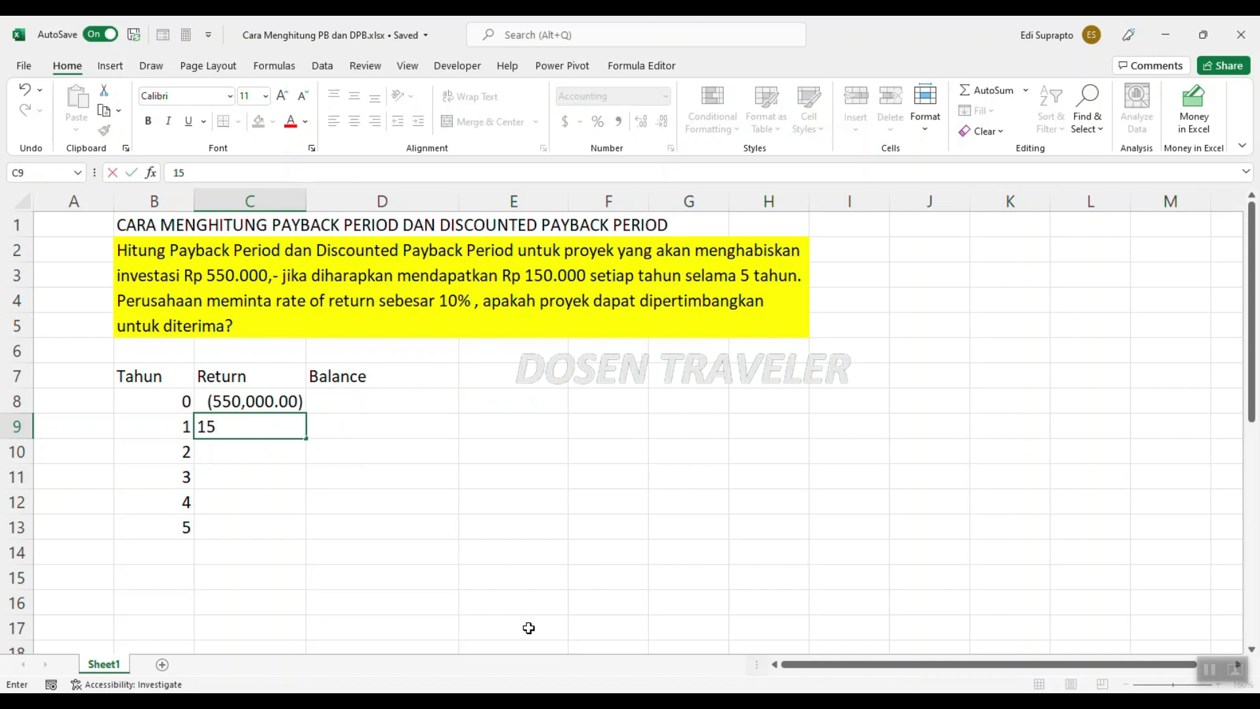
pyautogui.write('0,000000')
pyautogui.press('Return')
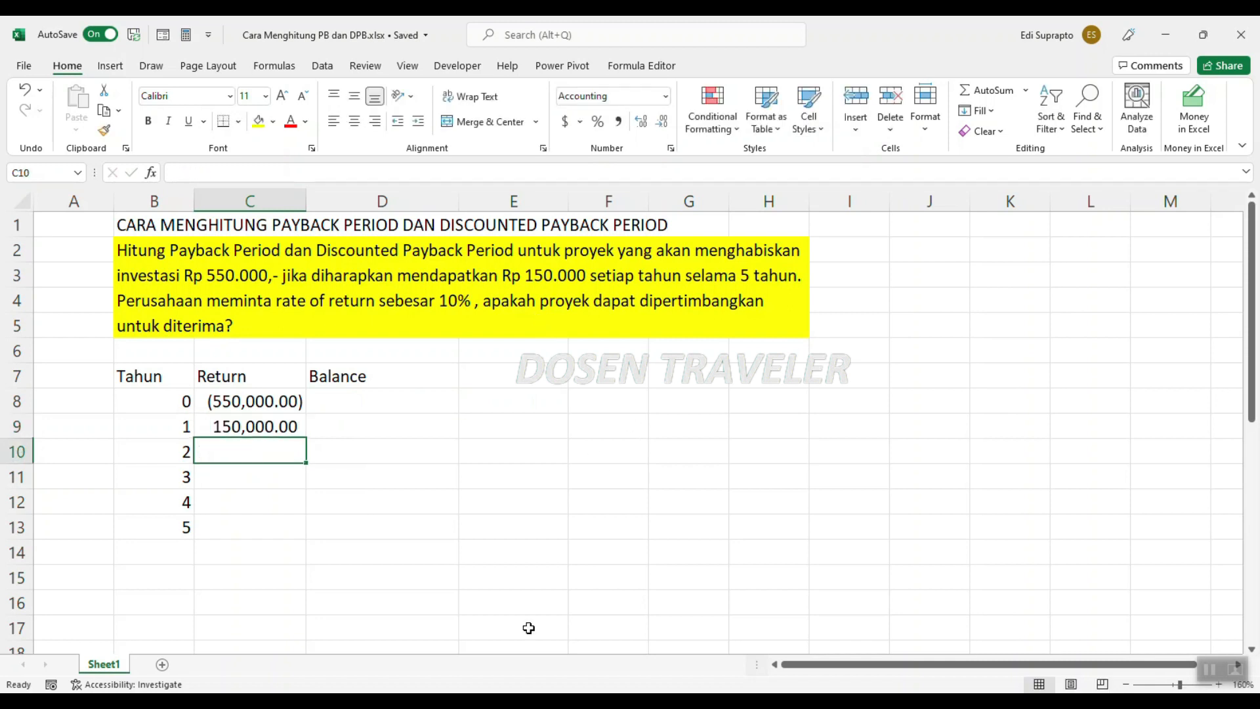
# Copy the year 1 return from C9 into C10:C13 for years 2 to 5
pyautogui.click(289, 430)
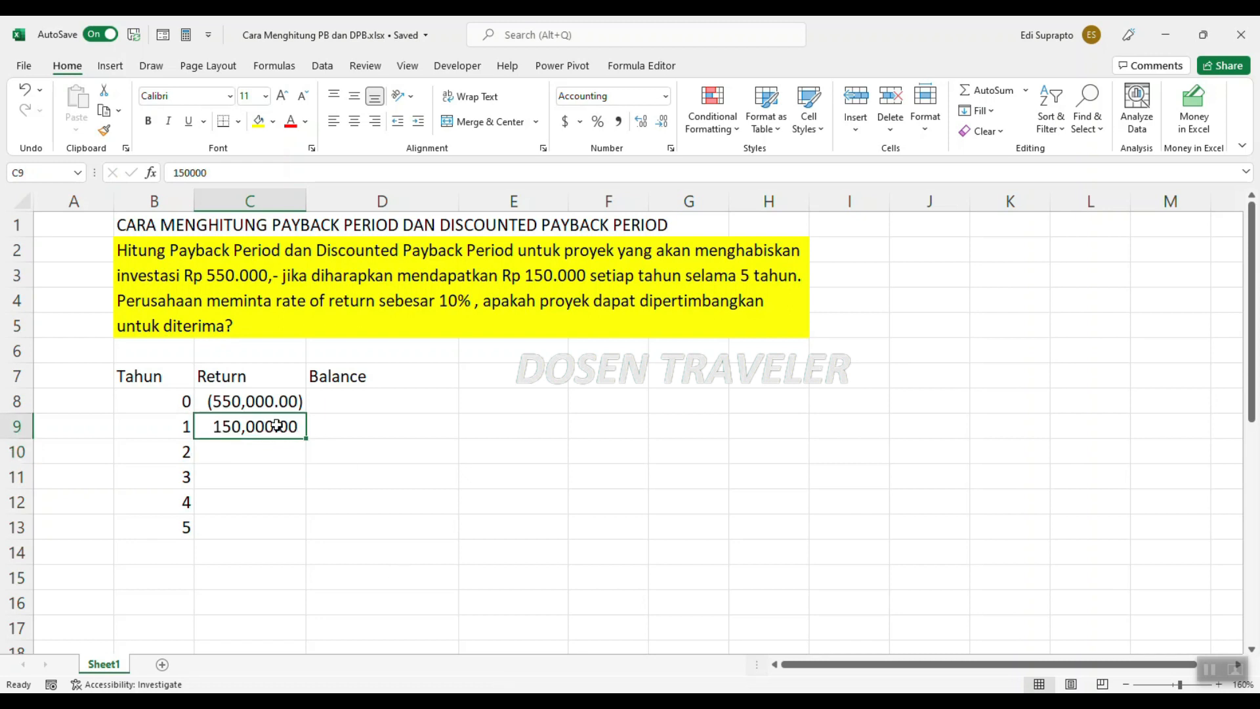
pyautogui.rightClick(277, 427)
pyautogui.click(319, 282)
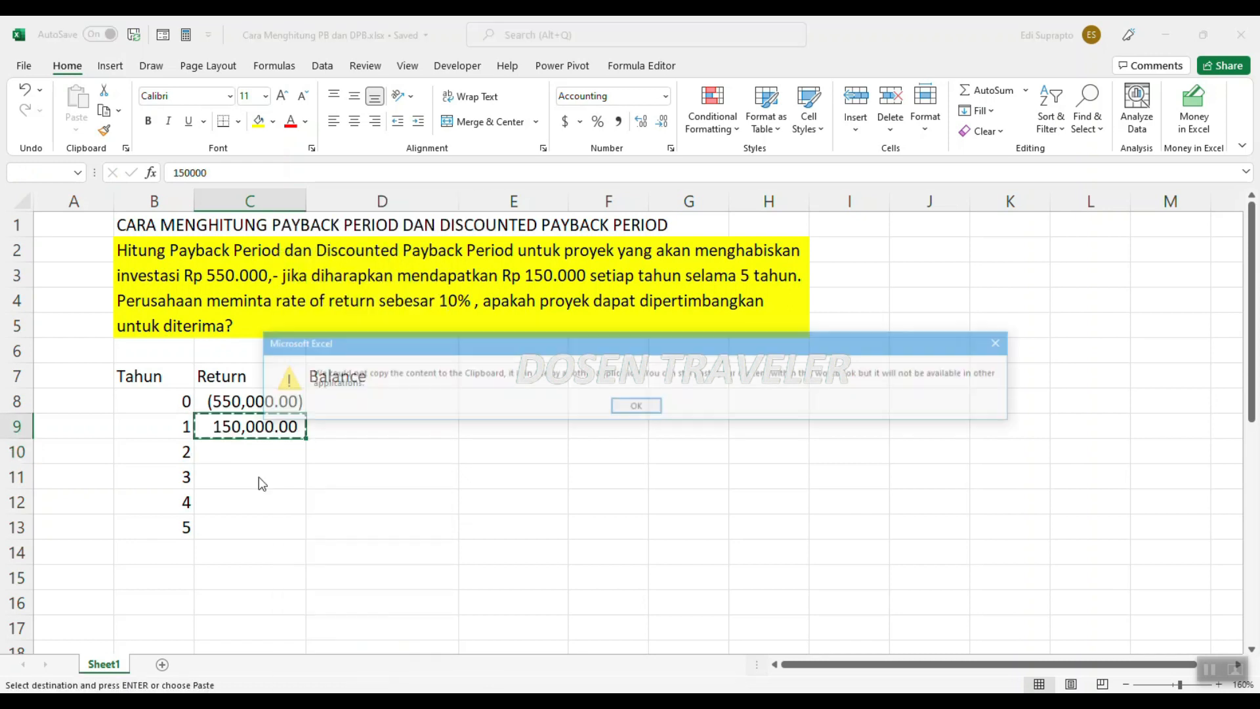
pyautogui.click(636, 407)
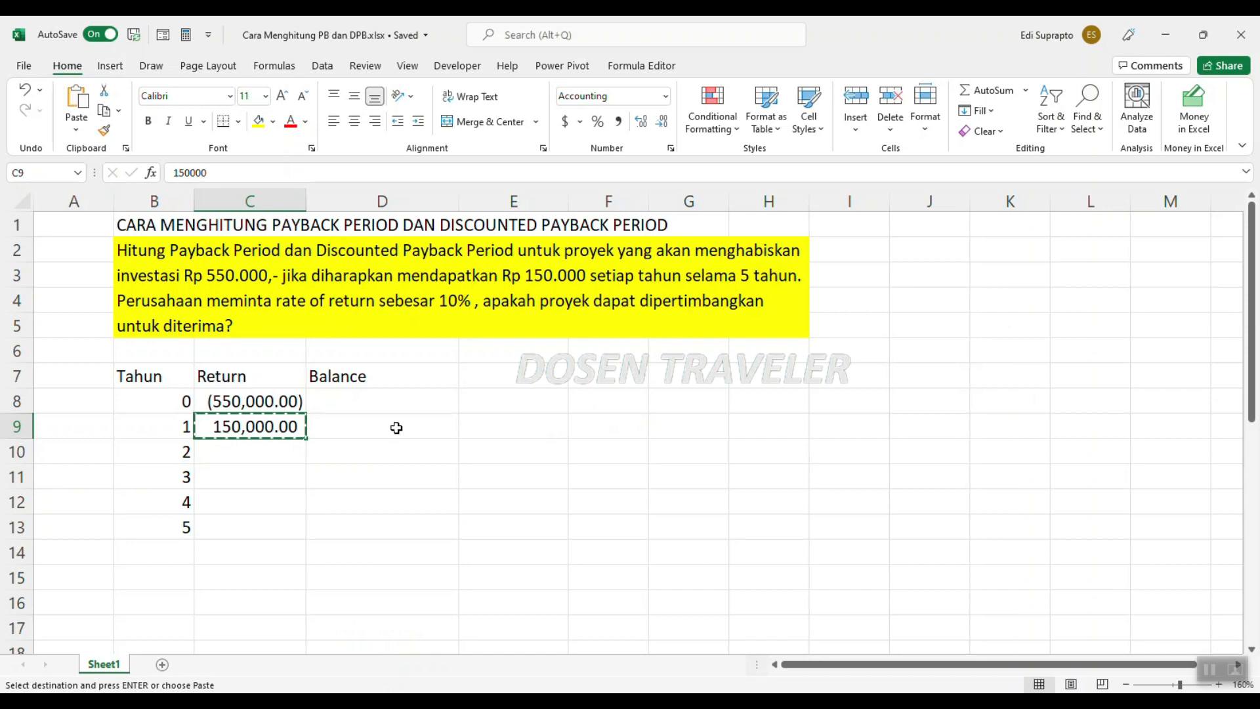
pyautogui.moveTo(285, 451); pyautogui.dragTo(273, 518)
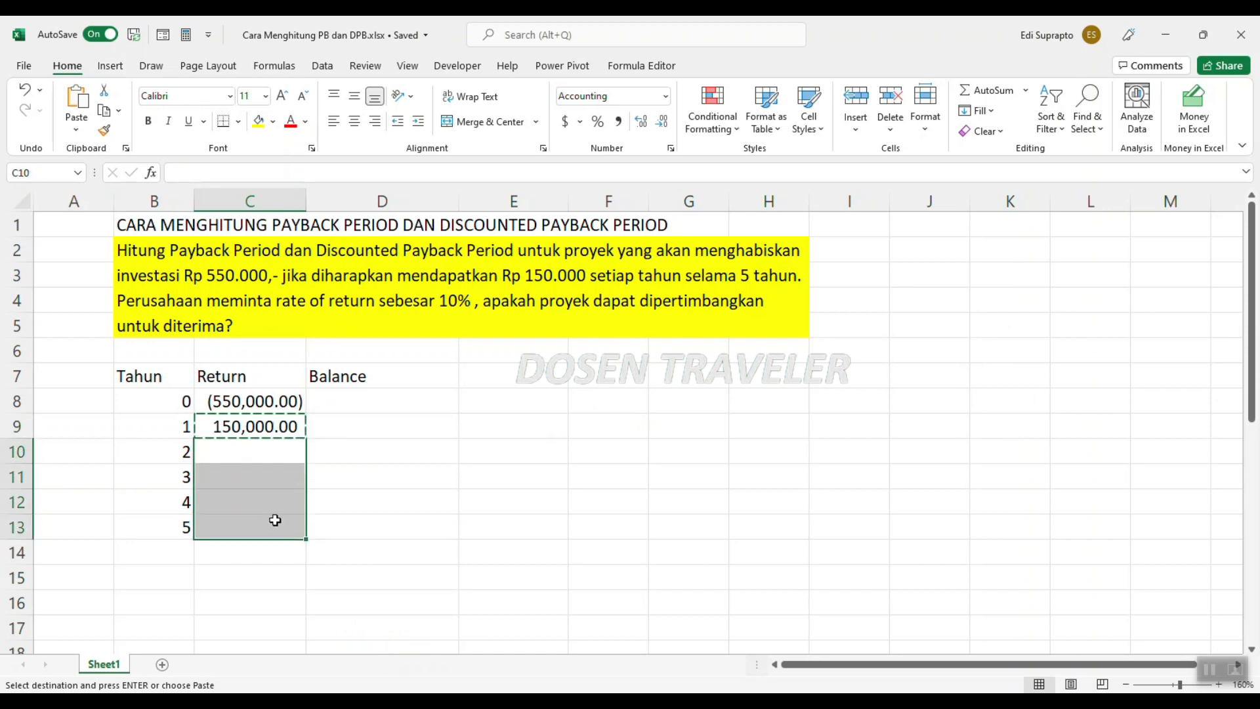
pyautogui.press('Return')
pyautogui.click(388, 520)
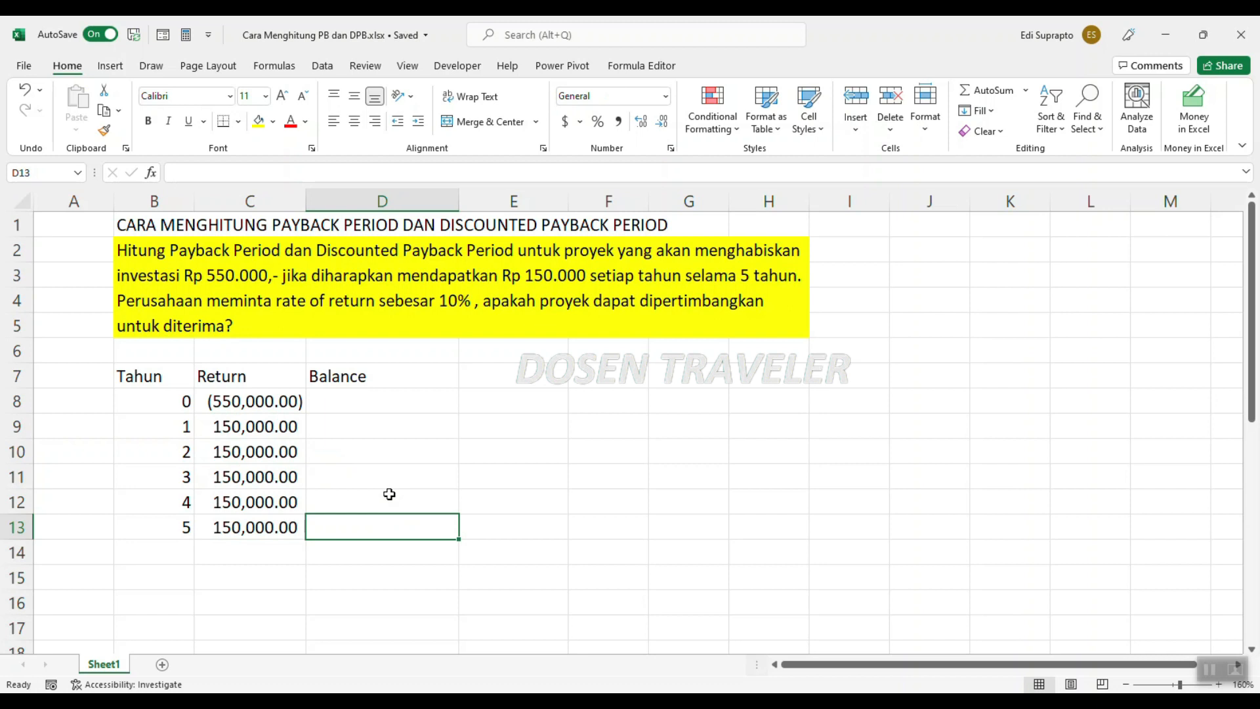
# Set the year 0 balance in D8 to the year 0 return with the formula =C8
pyautogui.click(362, 403)
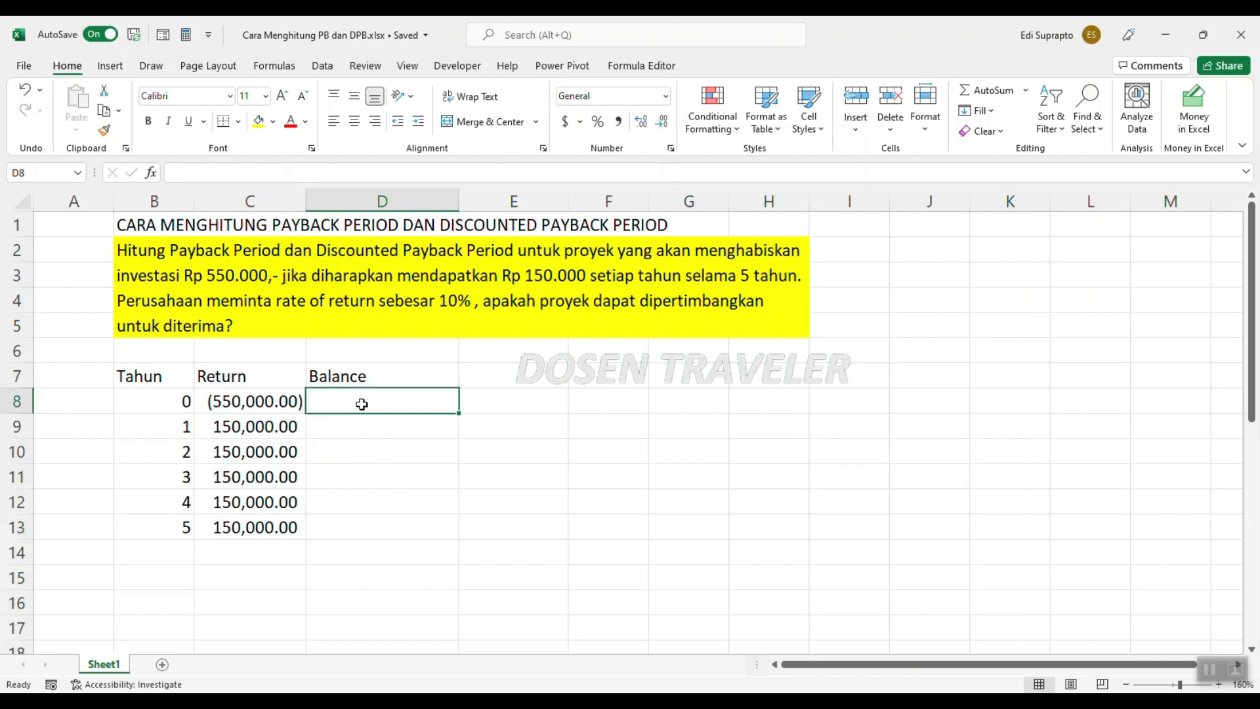
pyautogui.write('=')
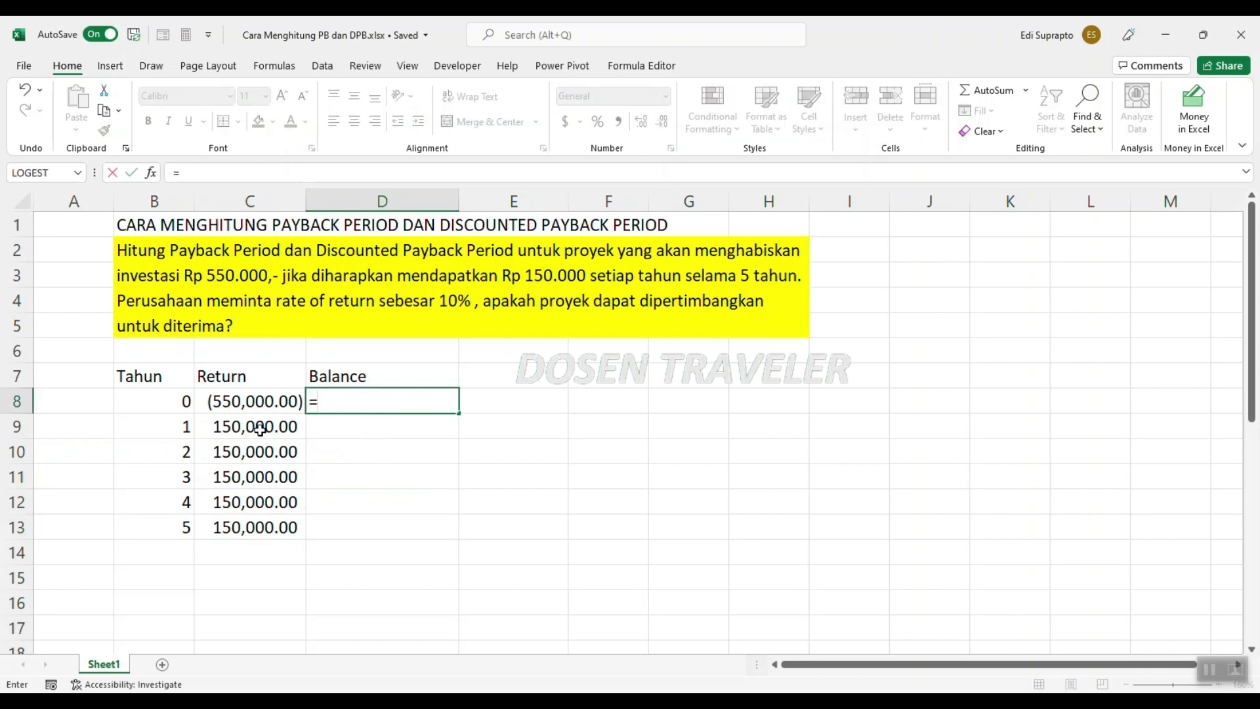
pyautogui.click(223, 403)
pyautogui.press('Return')
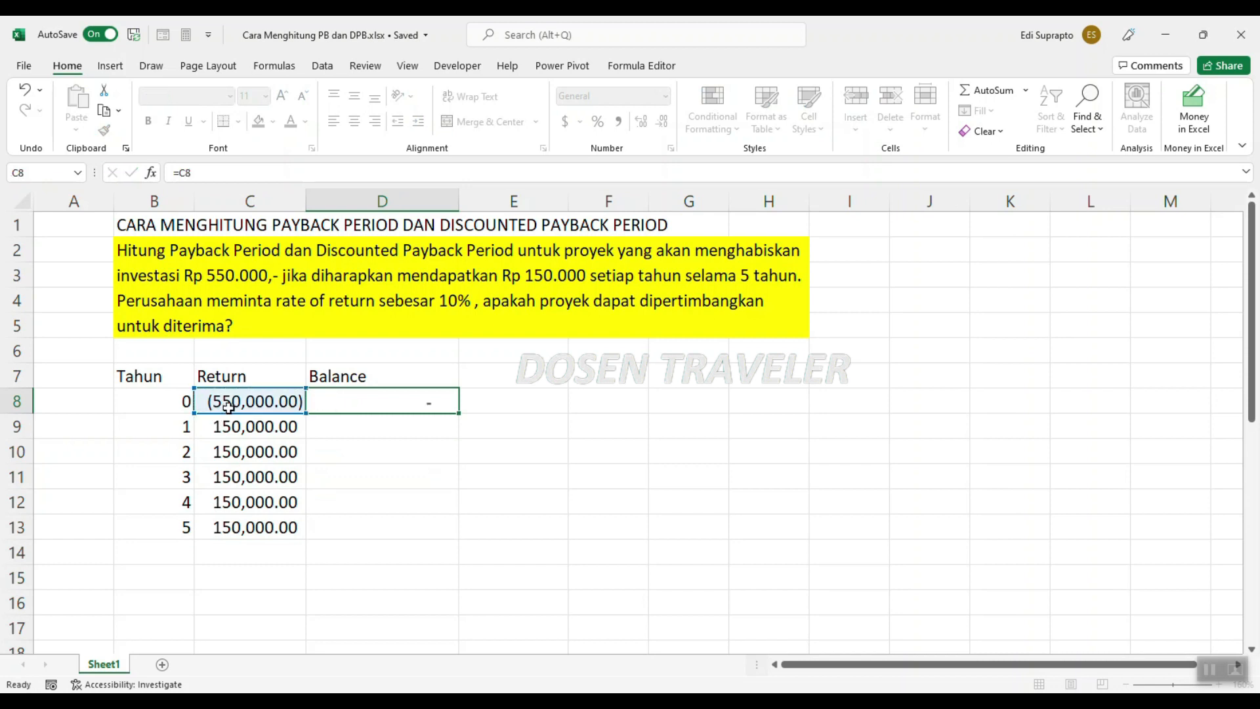
# Calculate the year 1 balance in D9 with the formula =D8+C9
pyautogui.write('=')
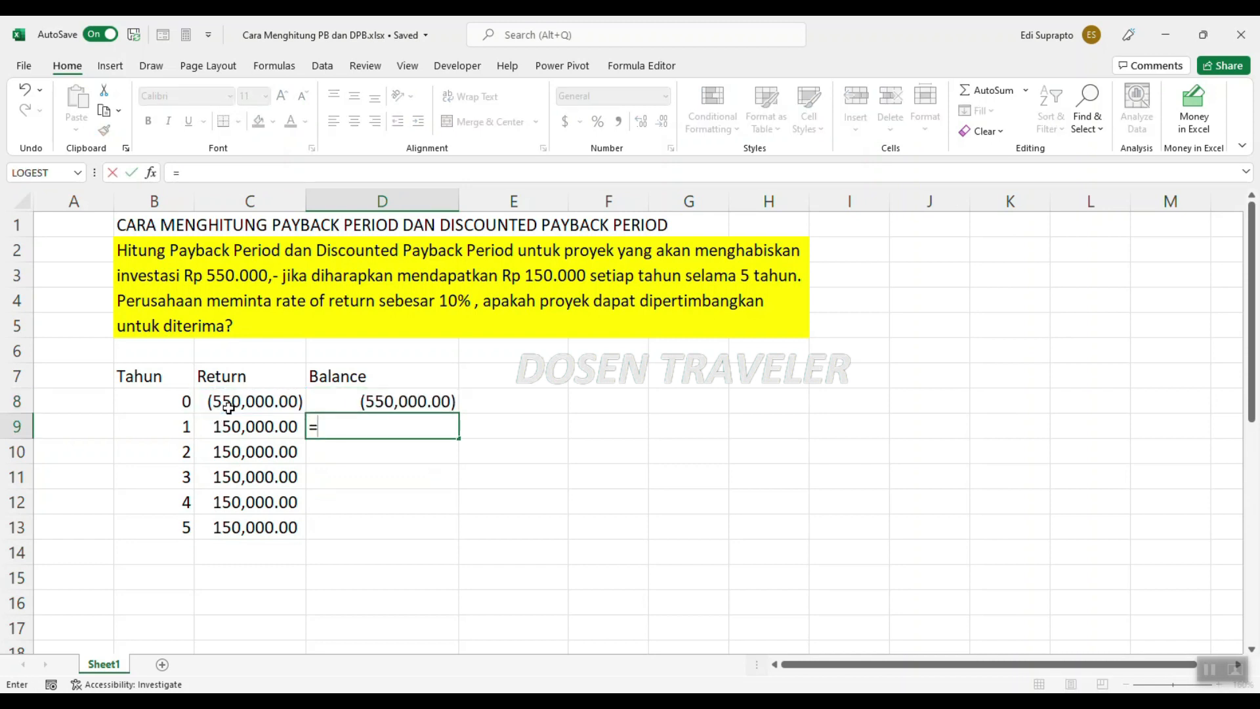
pyautogui.click(340, 409)
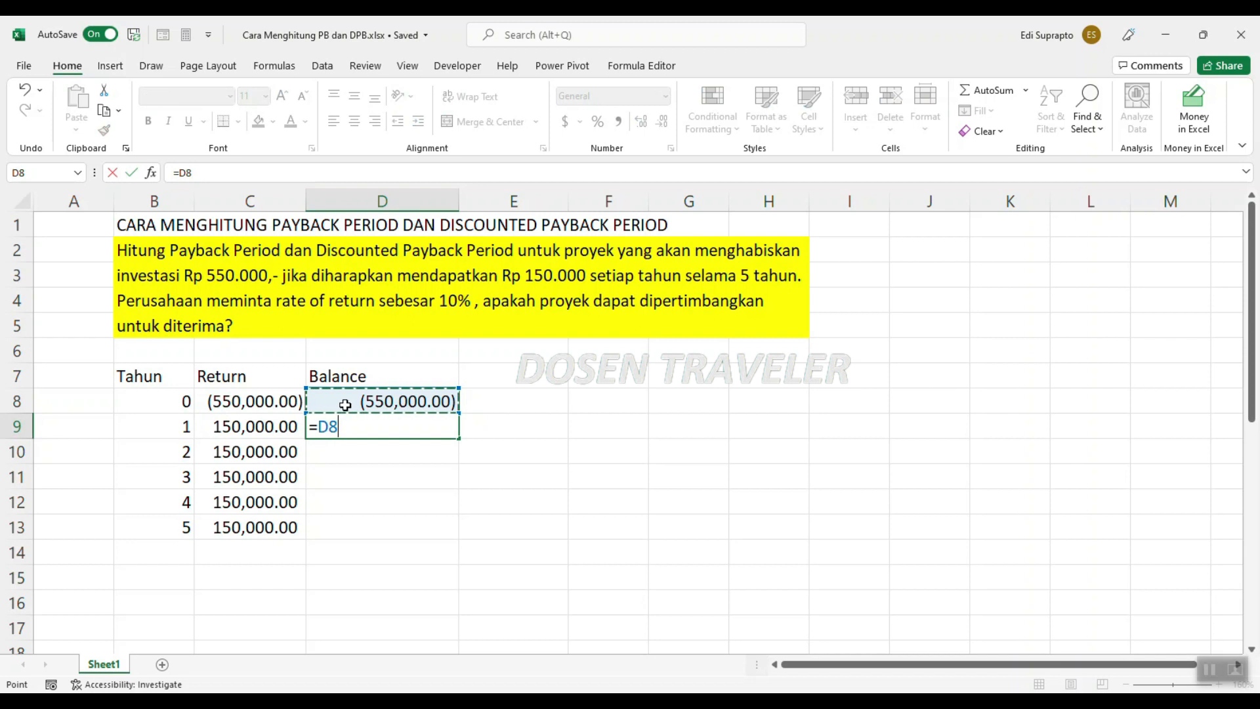
pyautogui.write('+')
pyautogui.click(251, 431)
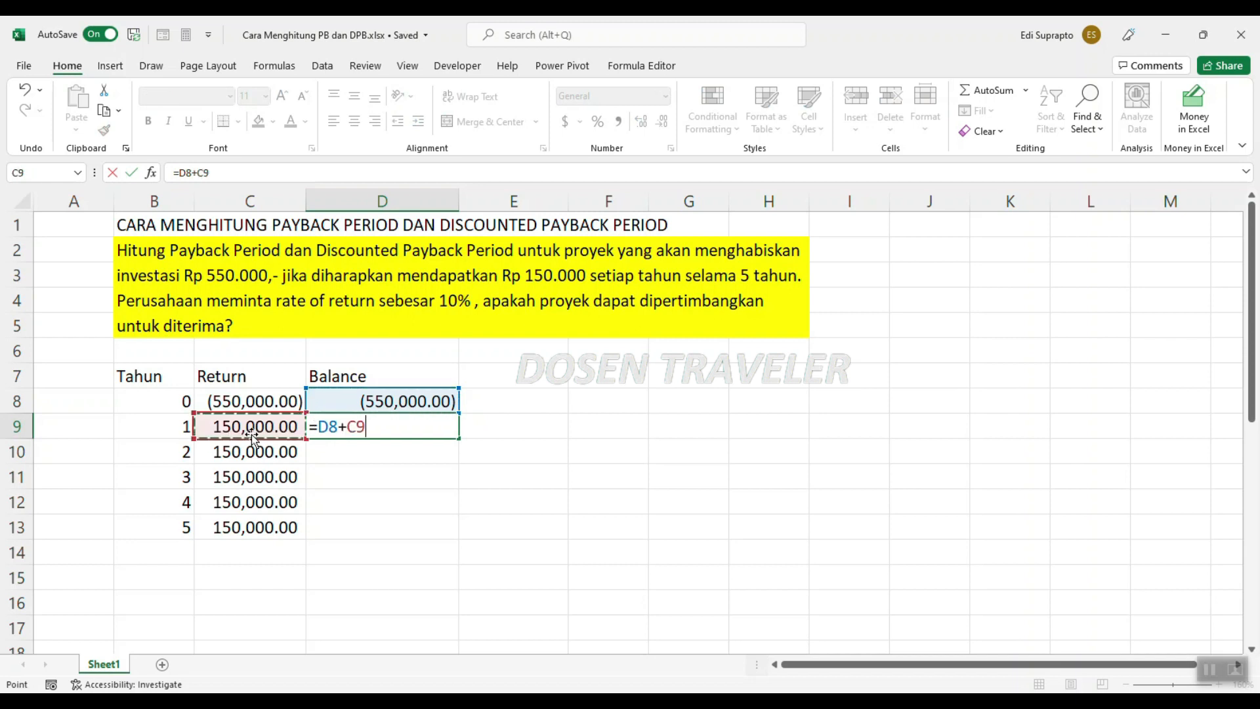
pyautogui.press('Return')
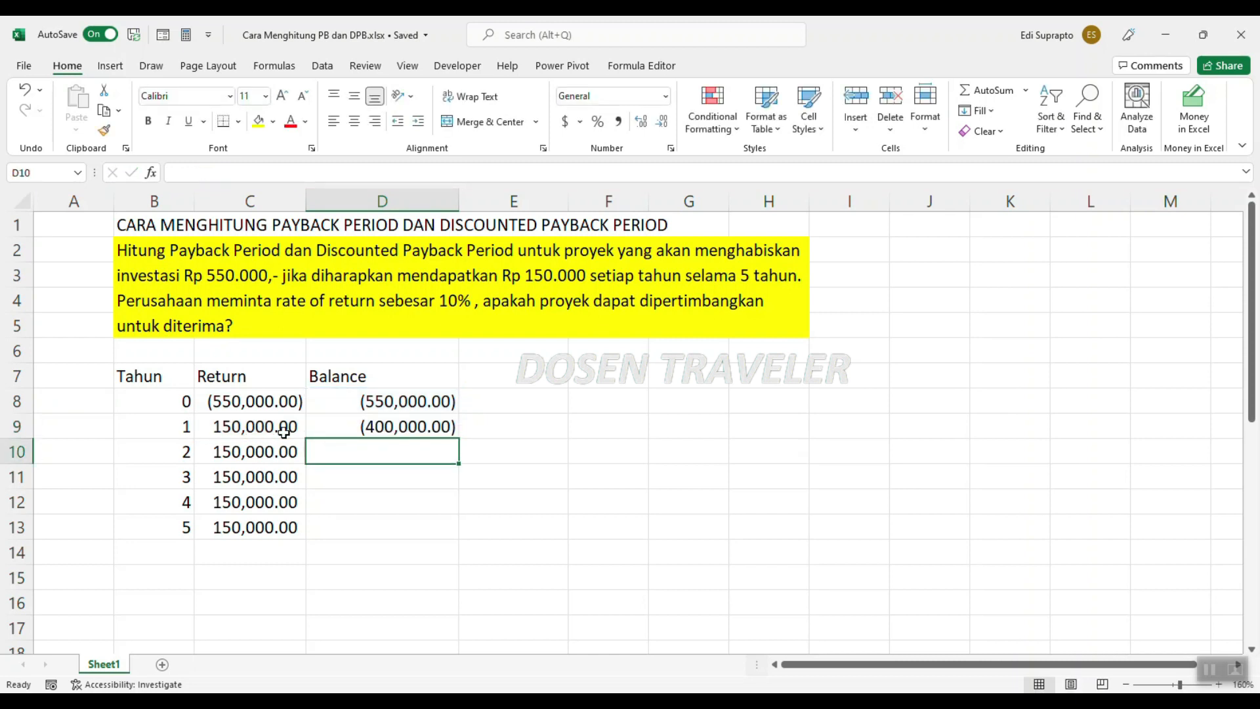
# Copy the year 1 balance formula from D9 into D10:D13 for years 2 to 5
pyautogui.click(431, 423)
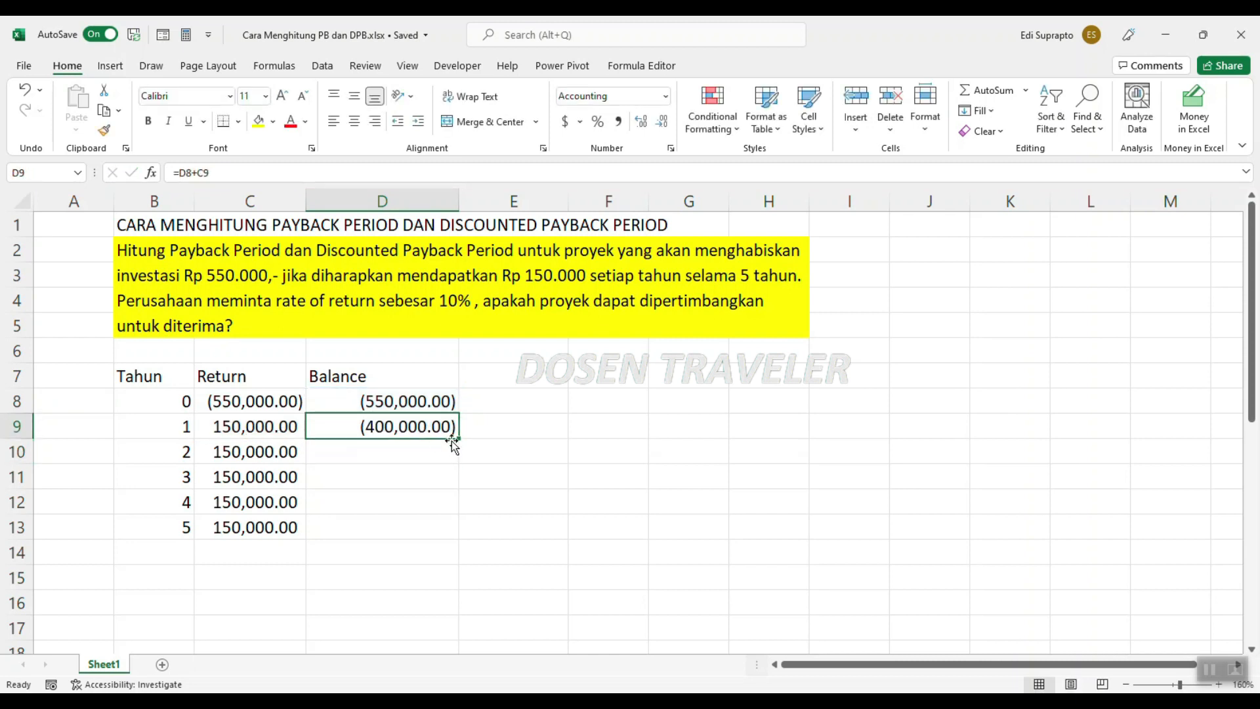
pyautogui.moveTo(462, 438); pyautogui.dragTo(461, 539)
pyautogui.click(568, 512)
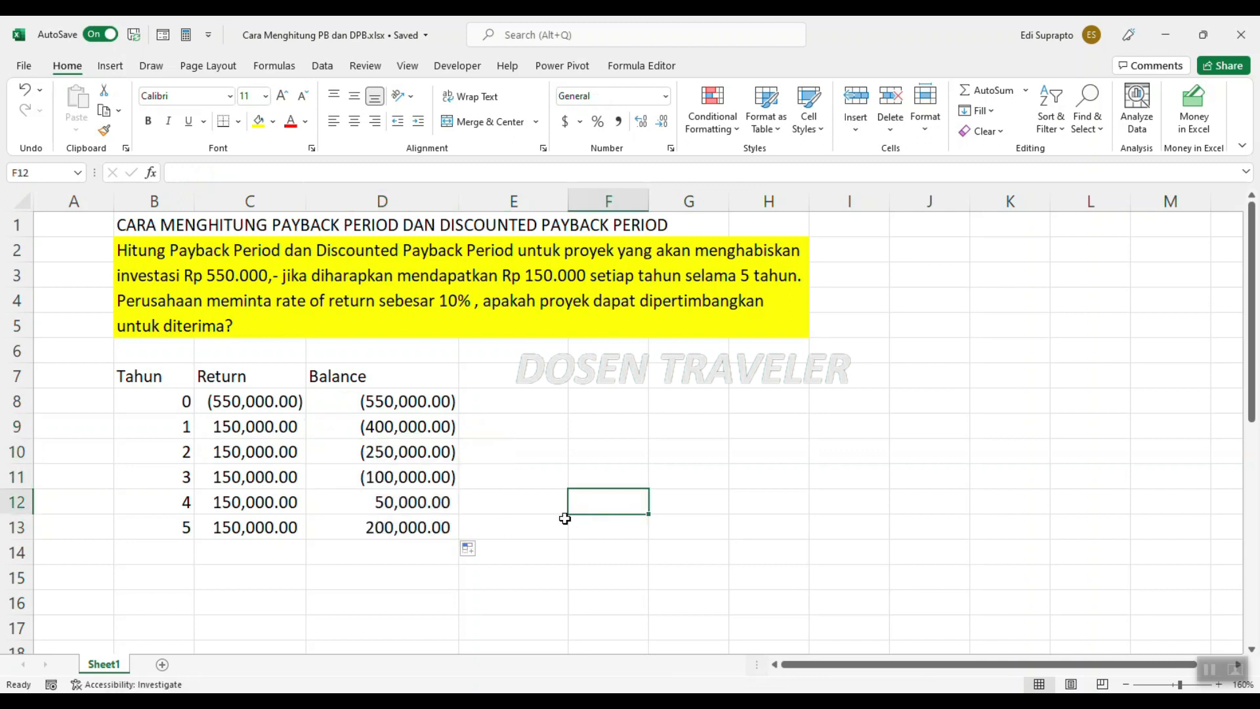
# Label C14 as "r=" and enter the 10% rate of return in D14
pyautogui.click(244, 555)
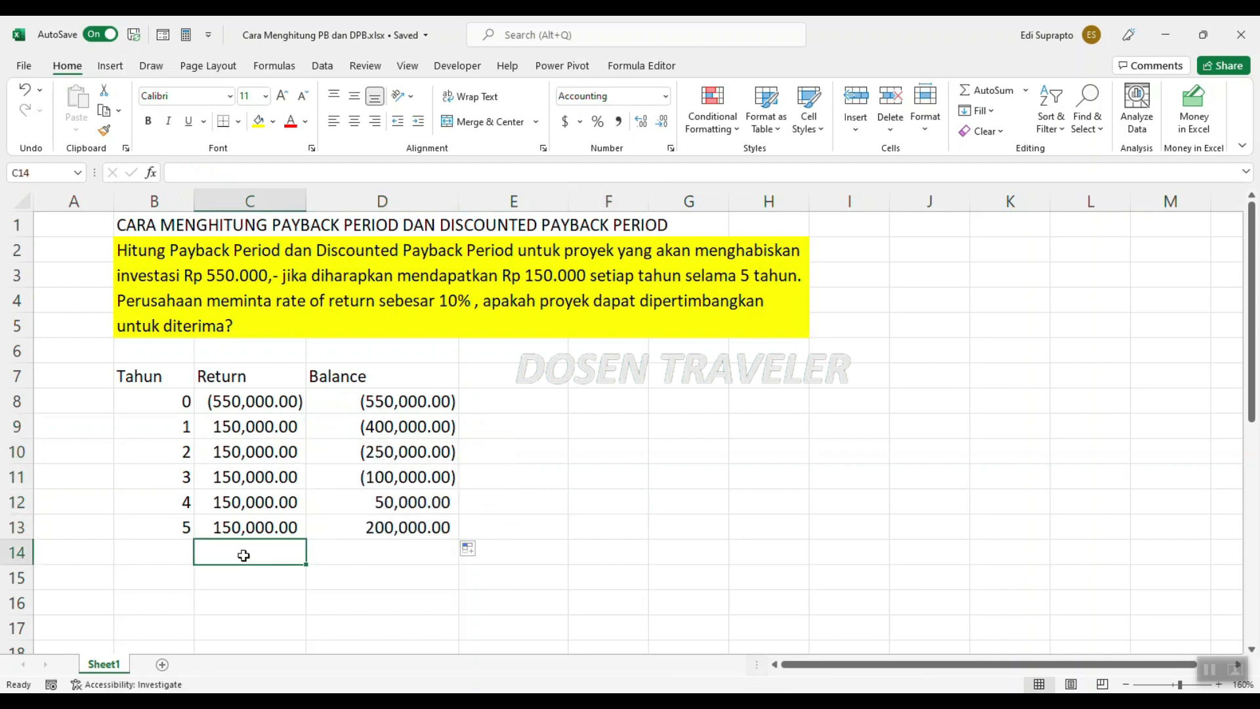
pyautogui.write('r')
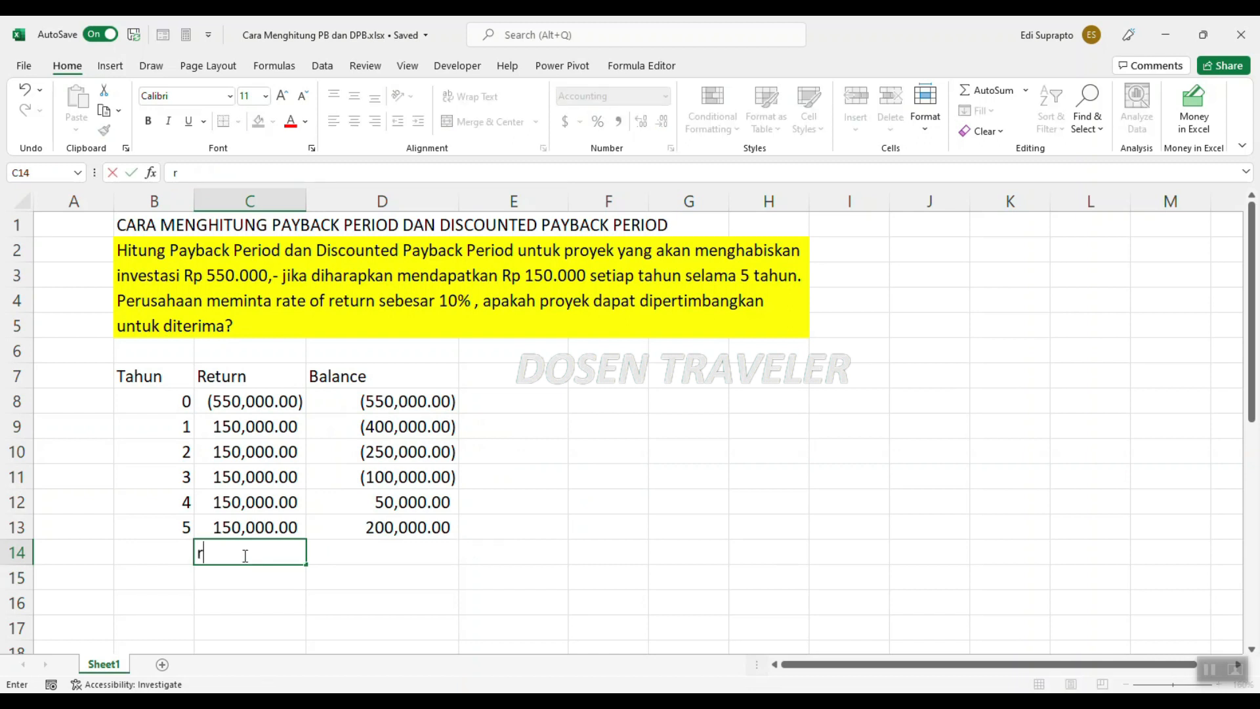
pyautogui.press('Tab')
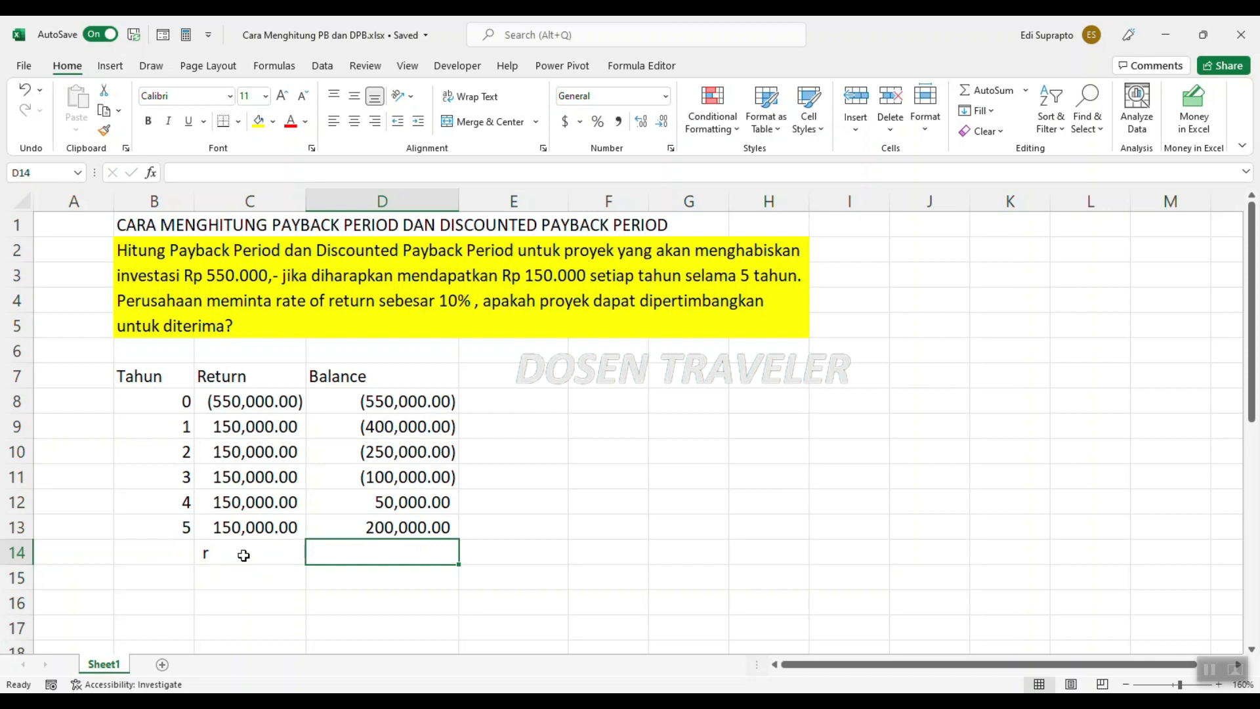
pyautogui.click(244, 556)
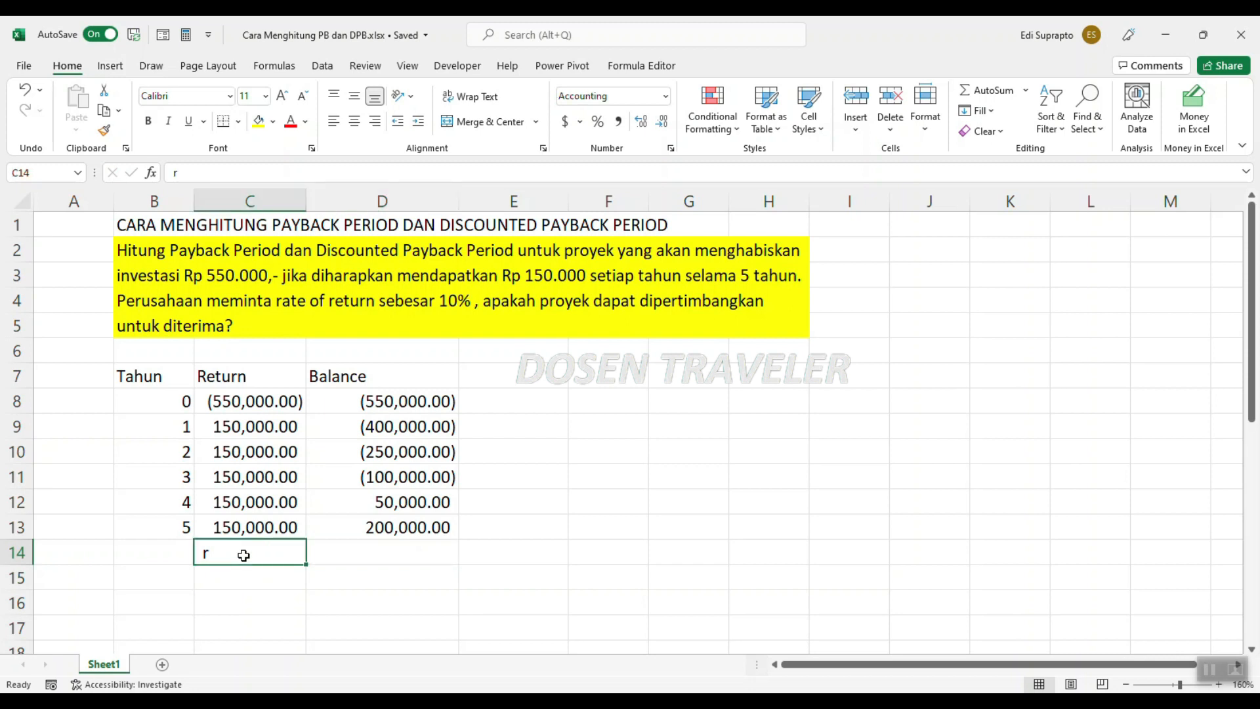
pyautogui.write('r=')
pyautogui.press('Tab')
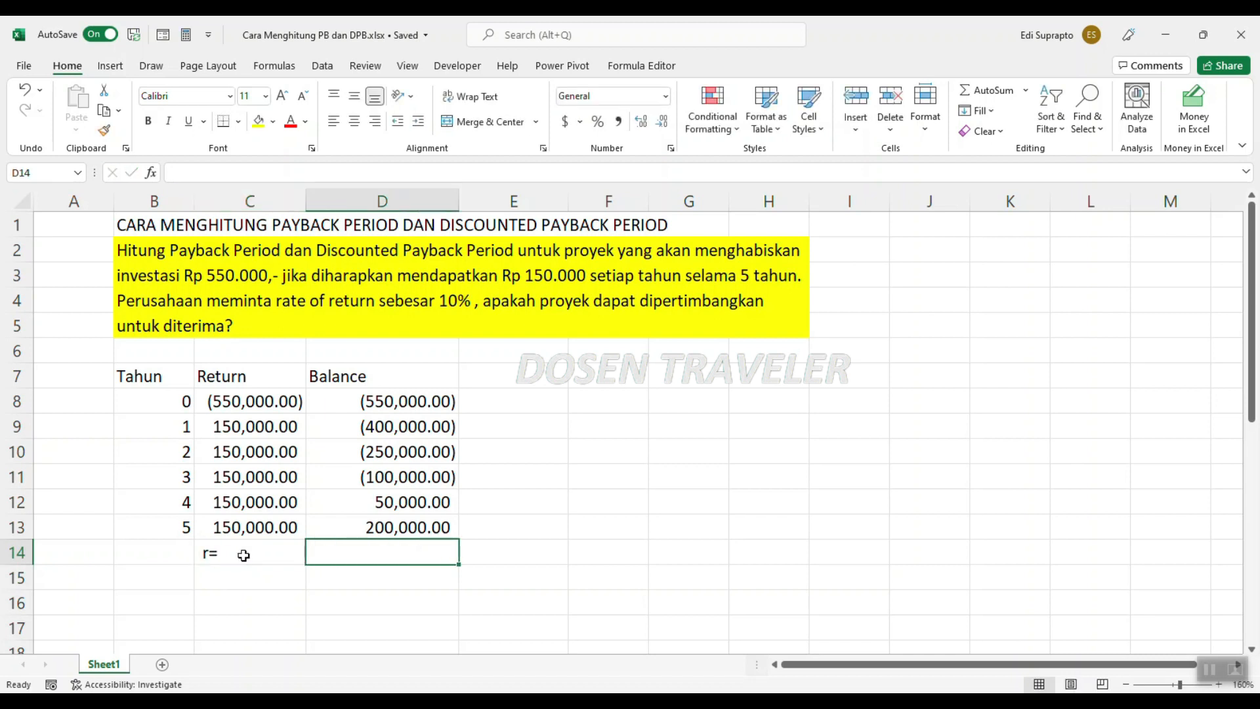
pyautogui.write('10')
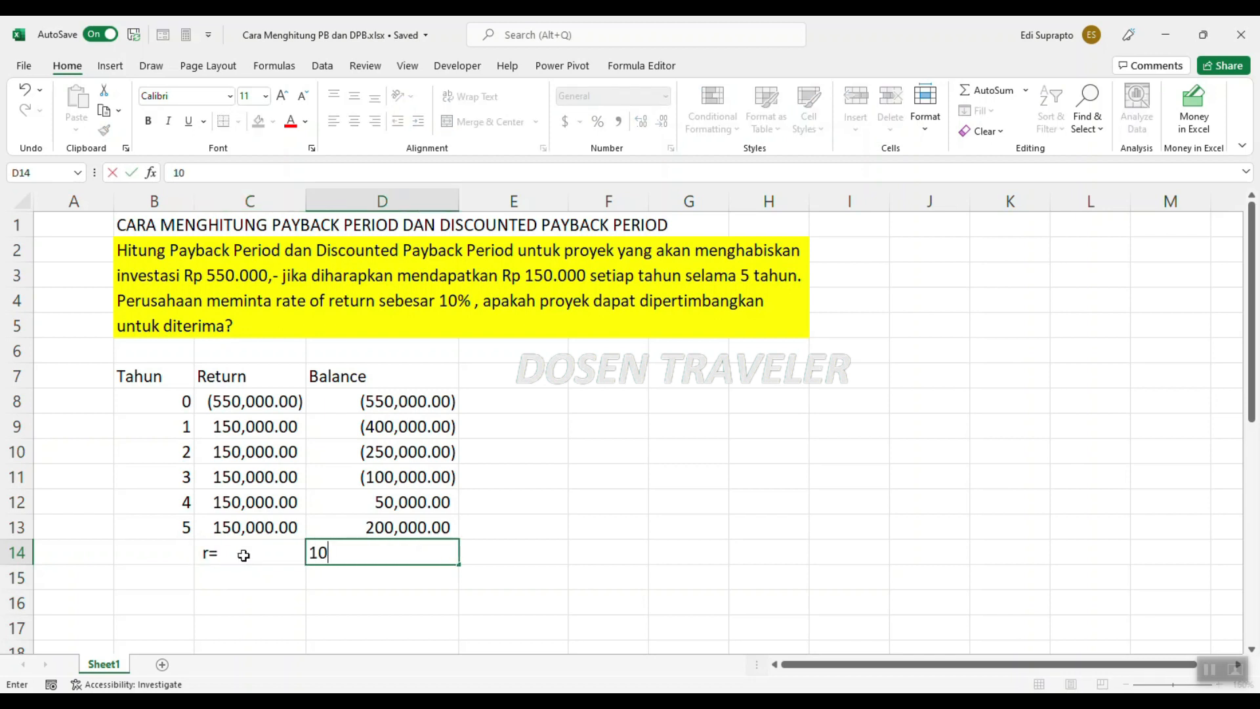
pyautogui.write('%')
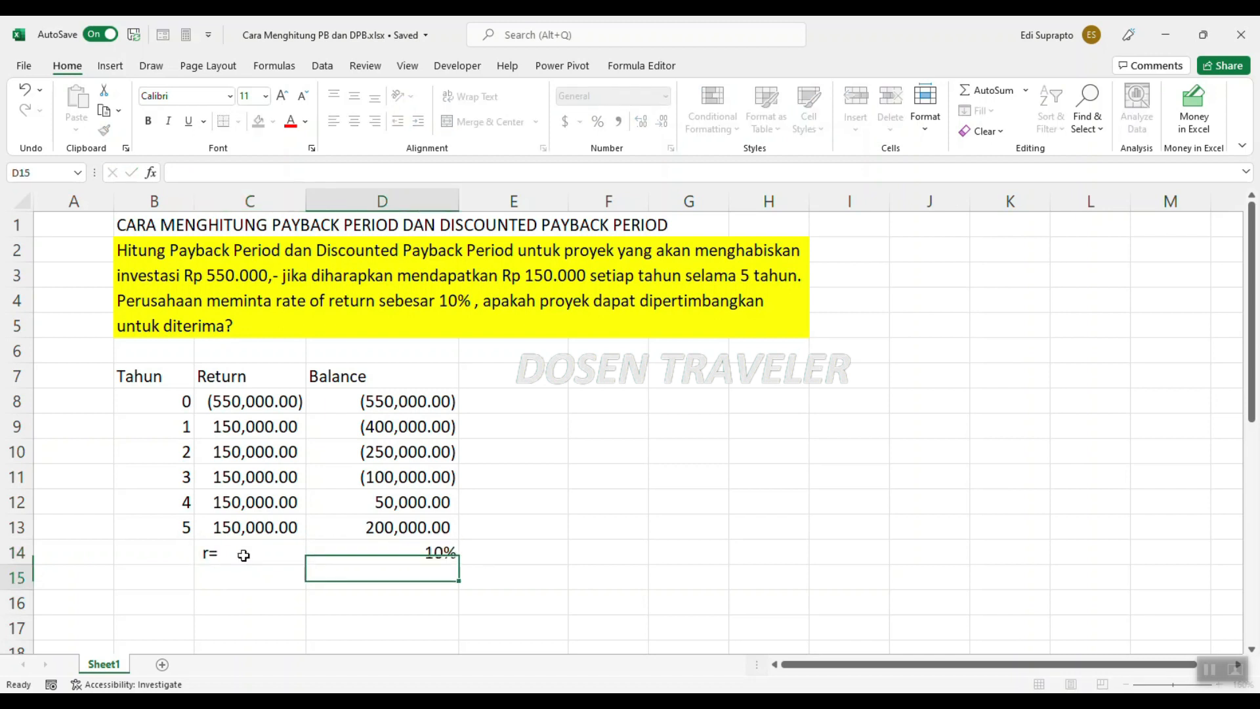
pyautogui.press('Return')
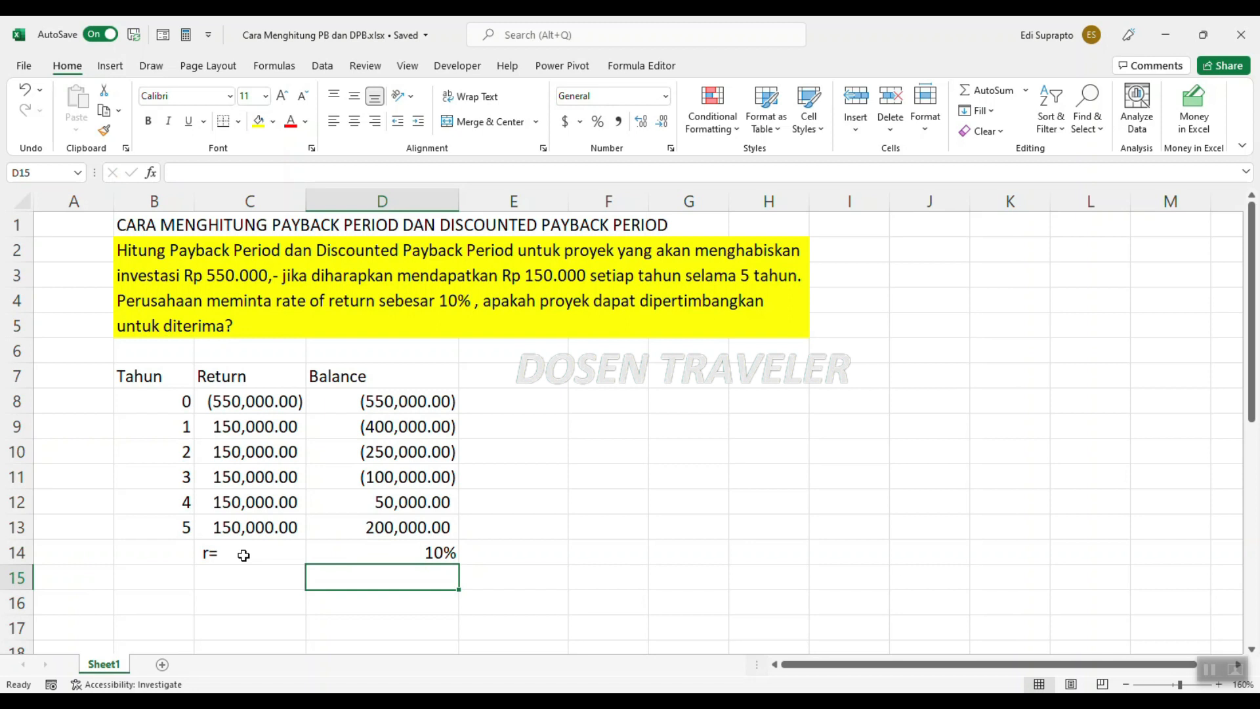
# Enter the heading "Payback Period" in B16
pyautogui.click(149, 595)
pyautogui.write('P')
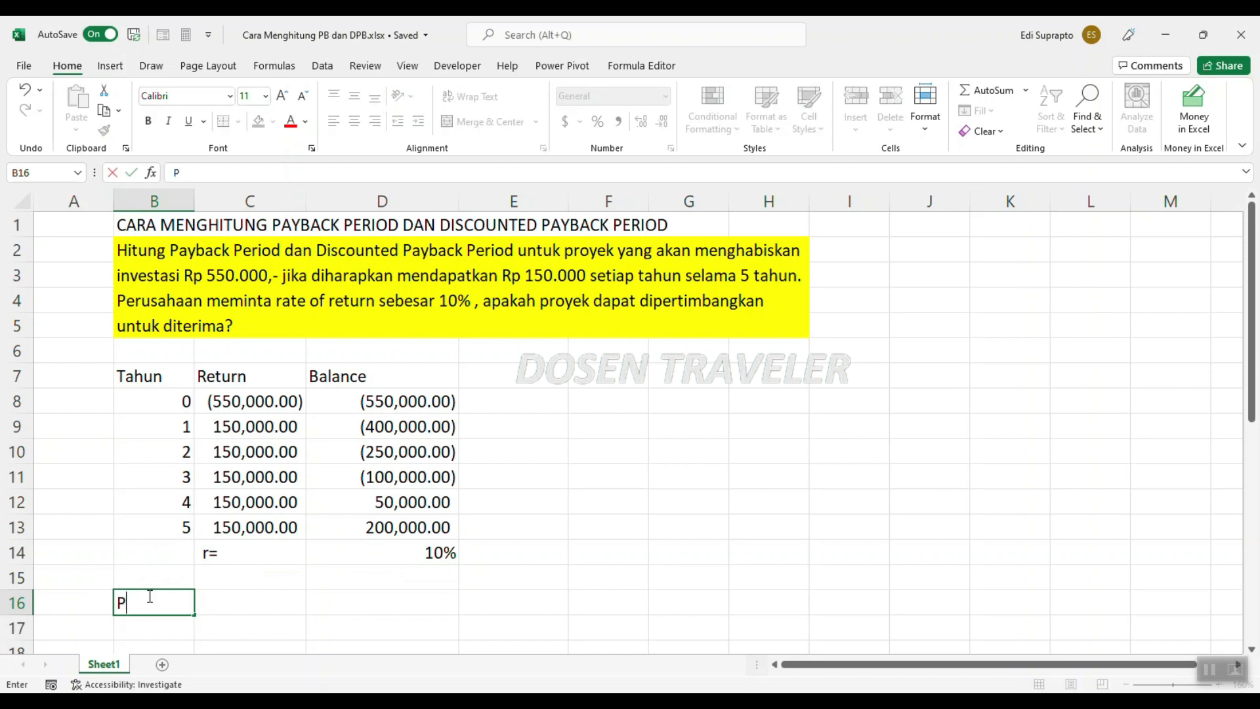
pyautogui.write('ayback Periode')
pyautogui.press('BackSpace')
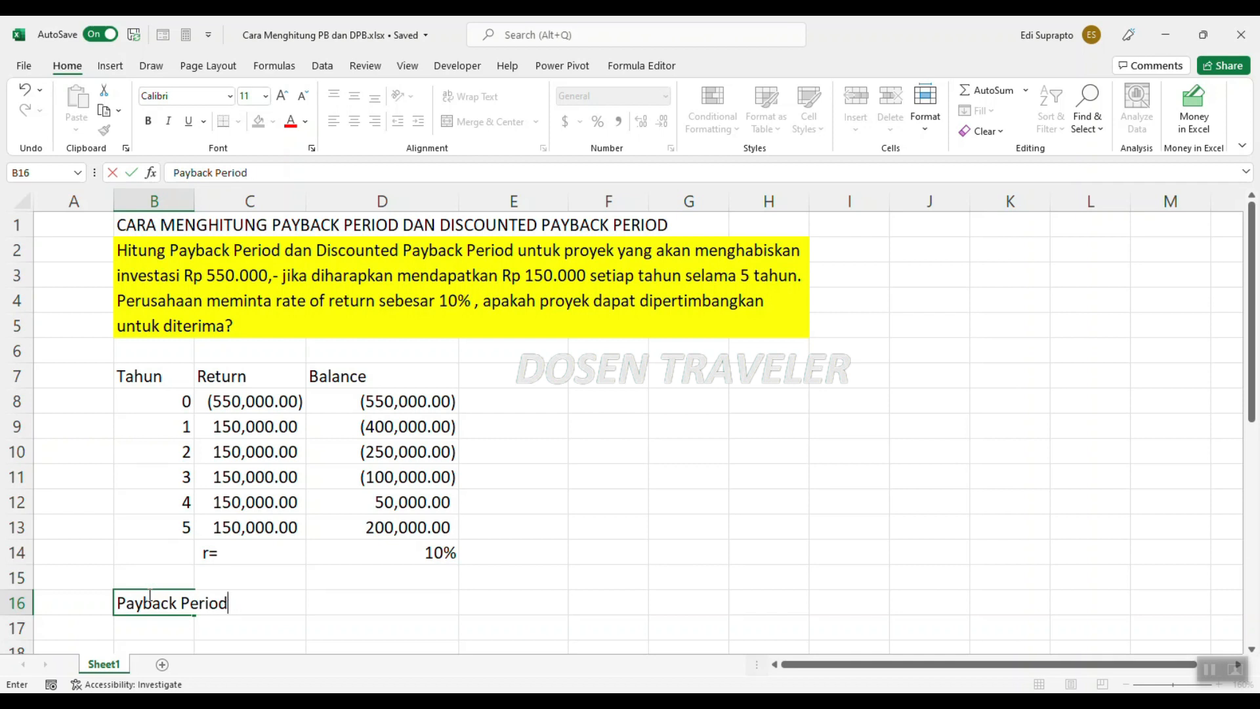
pyautogui.press('Return')
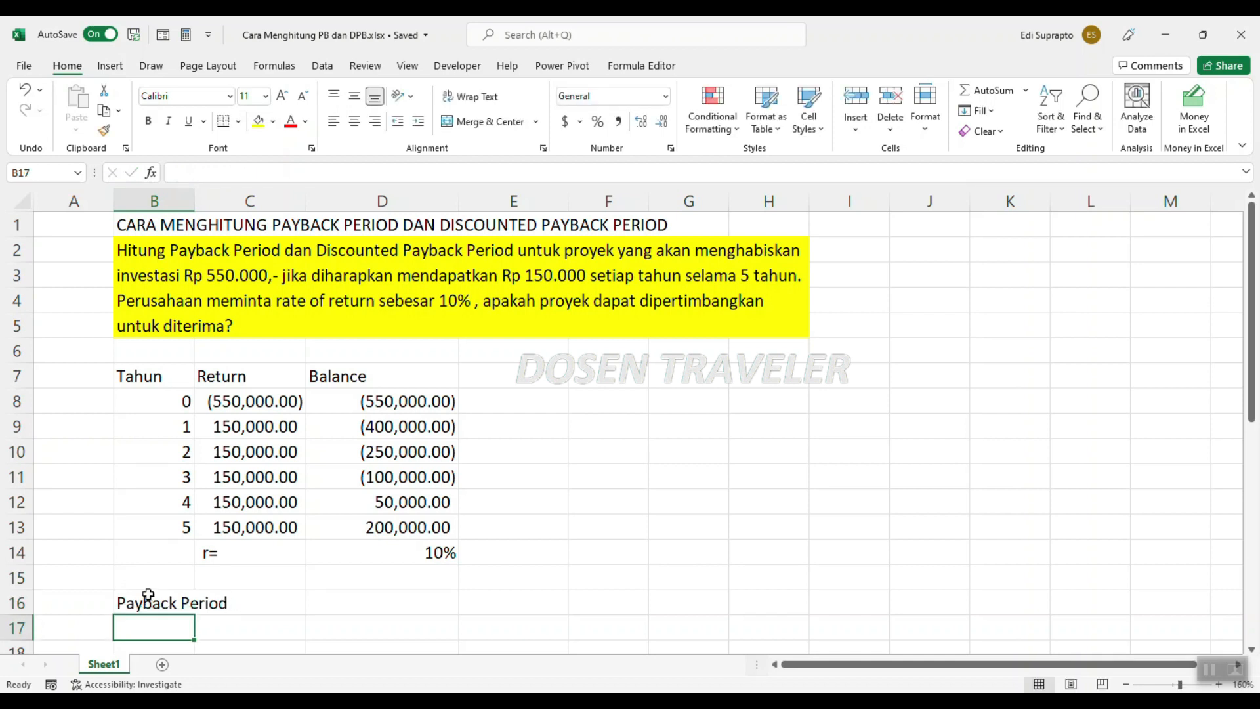
# Calculate the payback period in C17 with the formula =B11+(-D11/C12)
pyautogui.press('Right')
pyautogui.write('=')
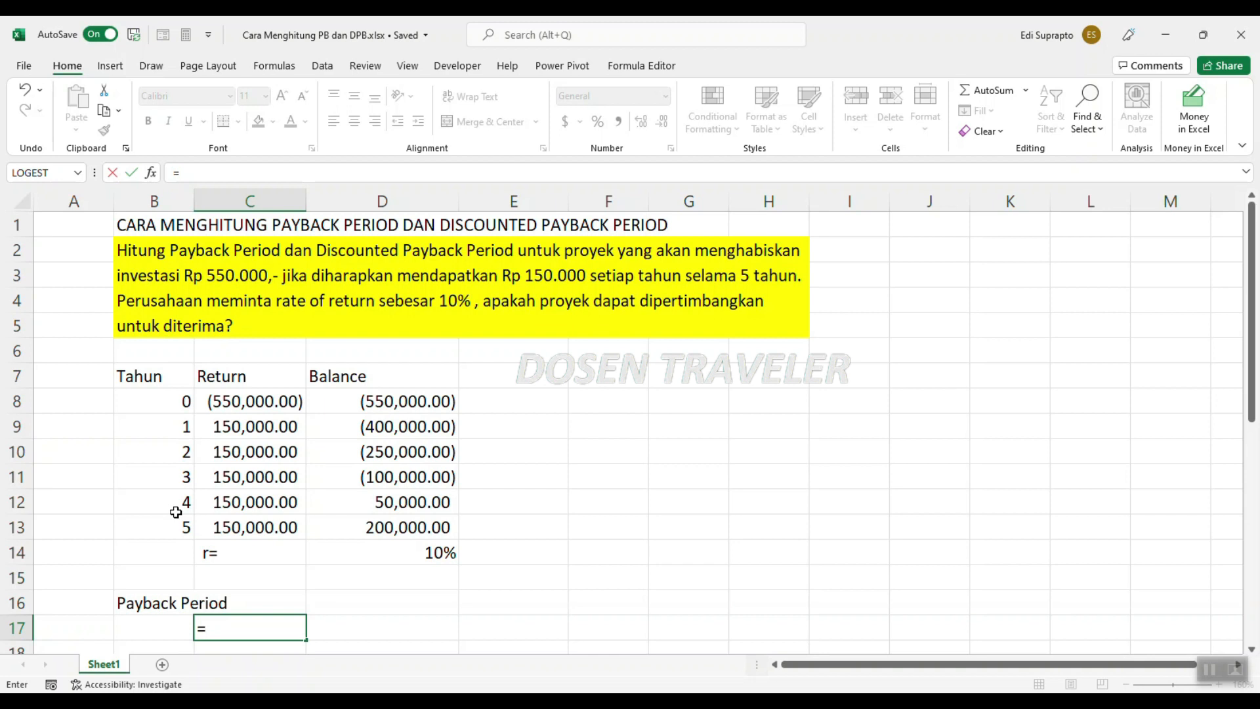
pyautogui.click(175, 478)
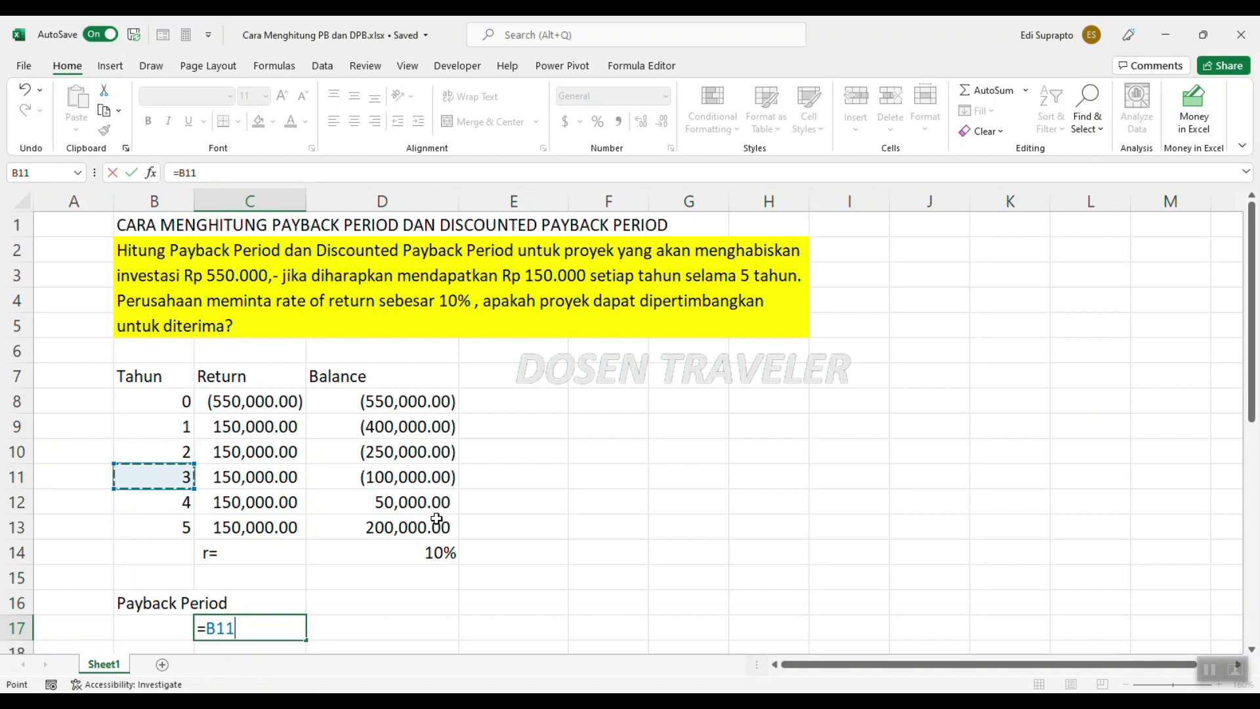
pyautogui.write('+(')
pyautogui.click(405, 480)
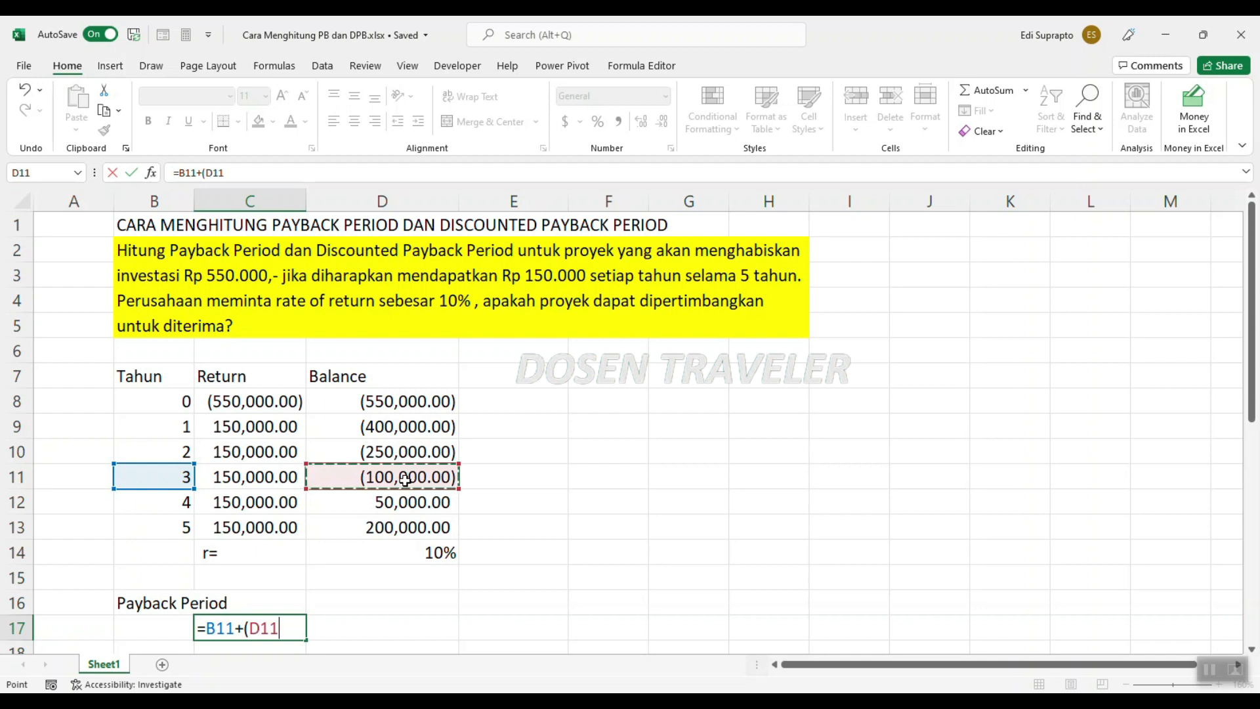
pyautogui.click(248, 629)
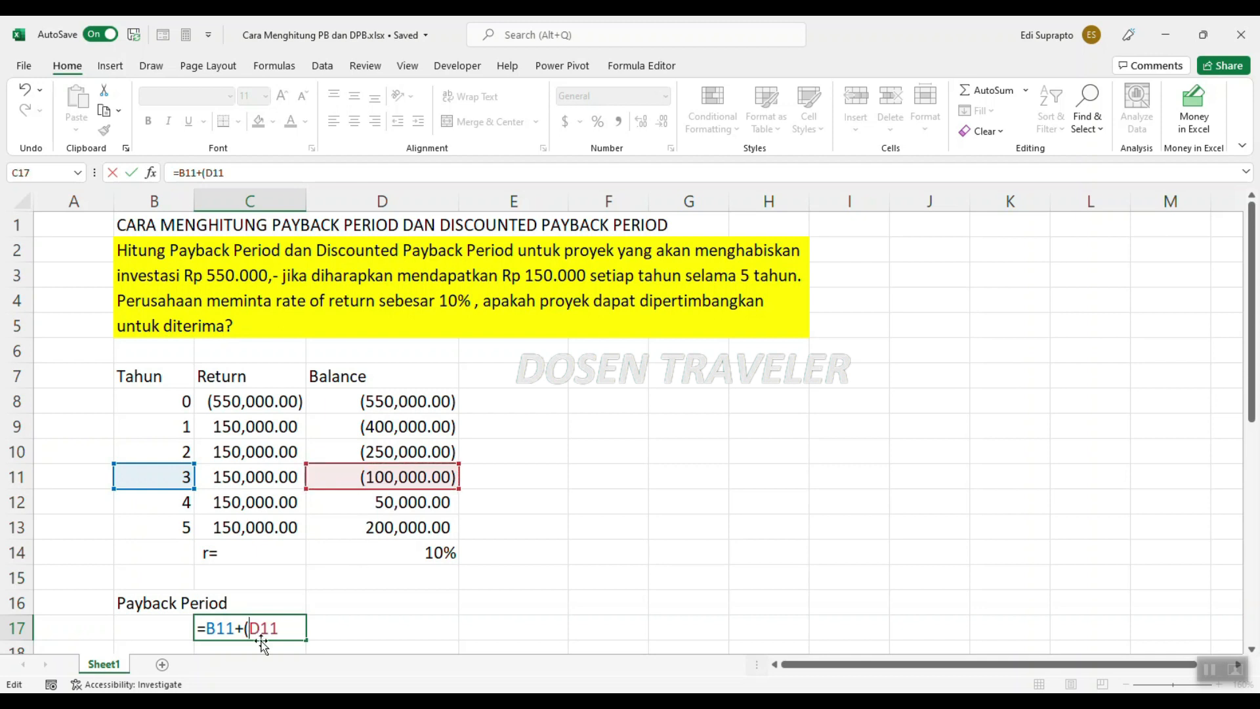
pyautogui.write('-')
pyautogui.click(292, 626)
pyautogui.write('/')
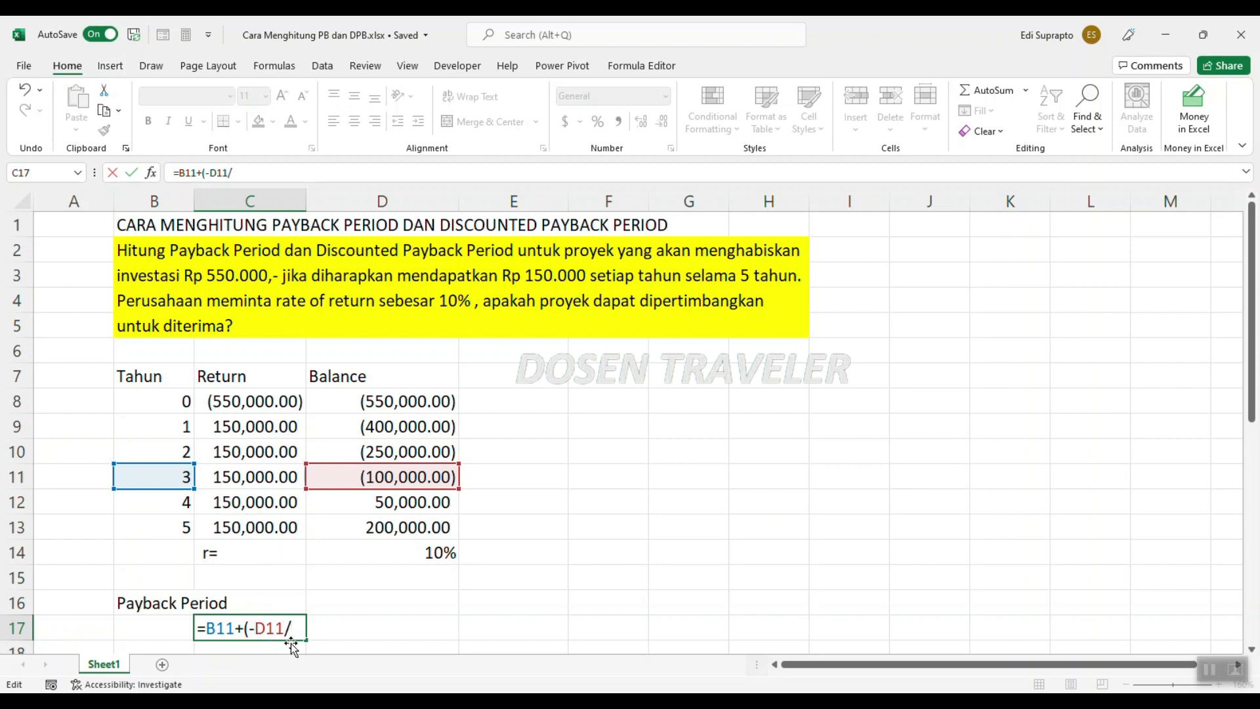
pyautogui.click(254, 509)
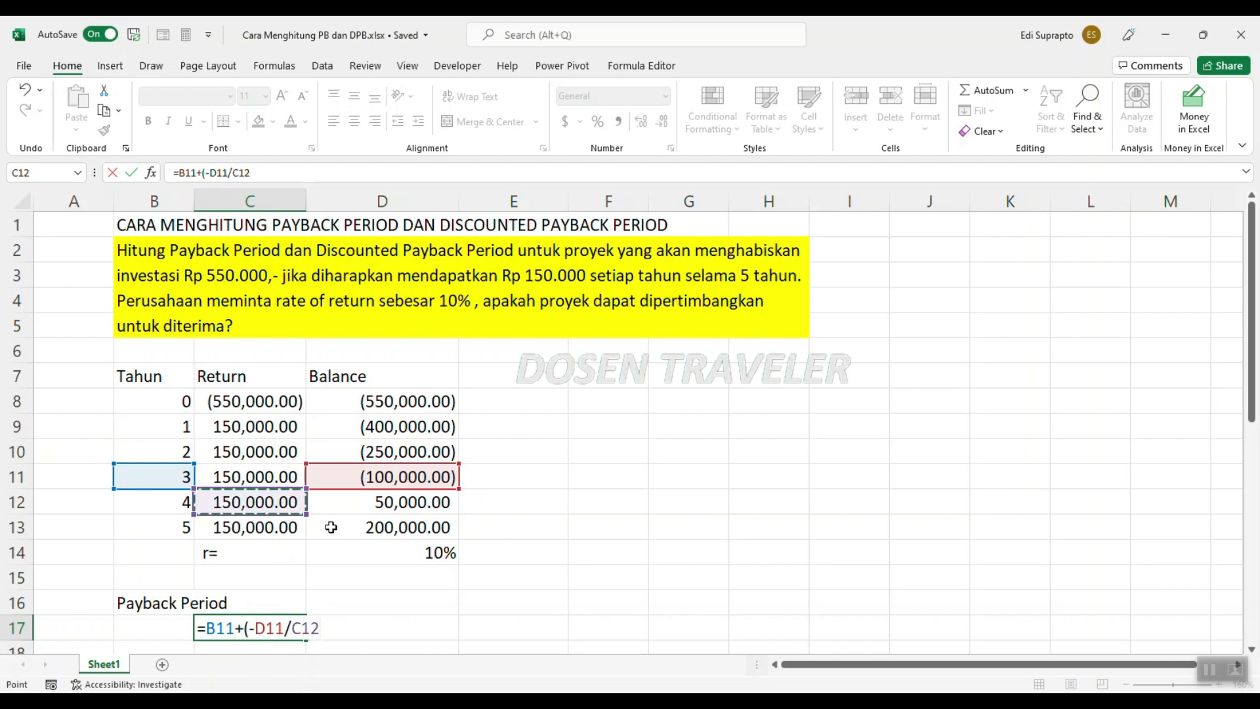
pyautogui.write(')')
pyautogui.hotkey('ctrl', 'Return')
pyautogui.press('Return')
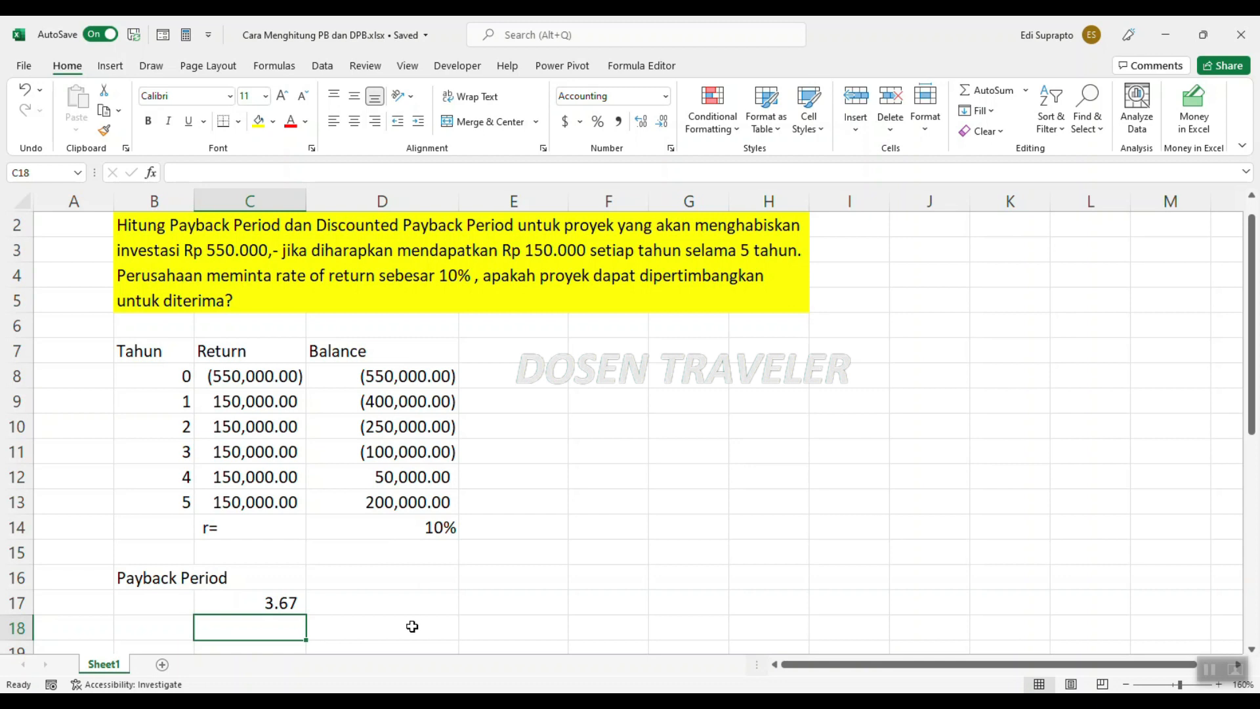
# Enter the unit "Tahun" in D17 and fill the payback period result B16:D17 with yellow
pyautogui.click(368, 609)
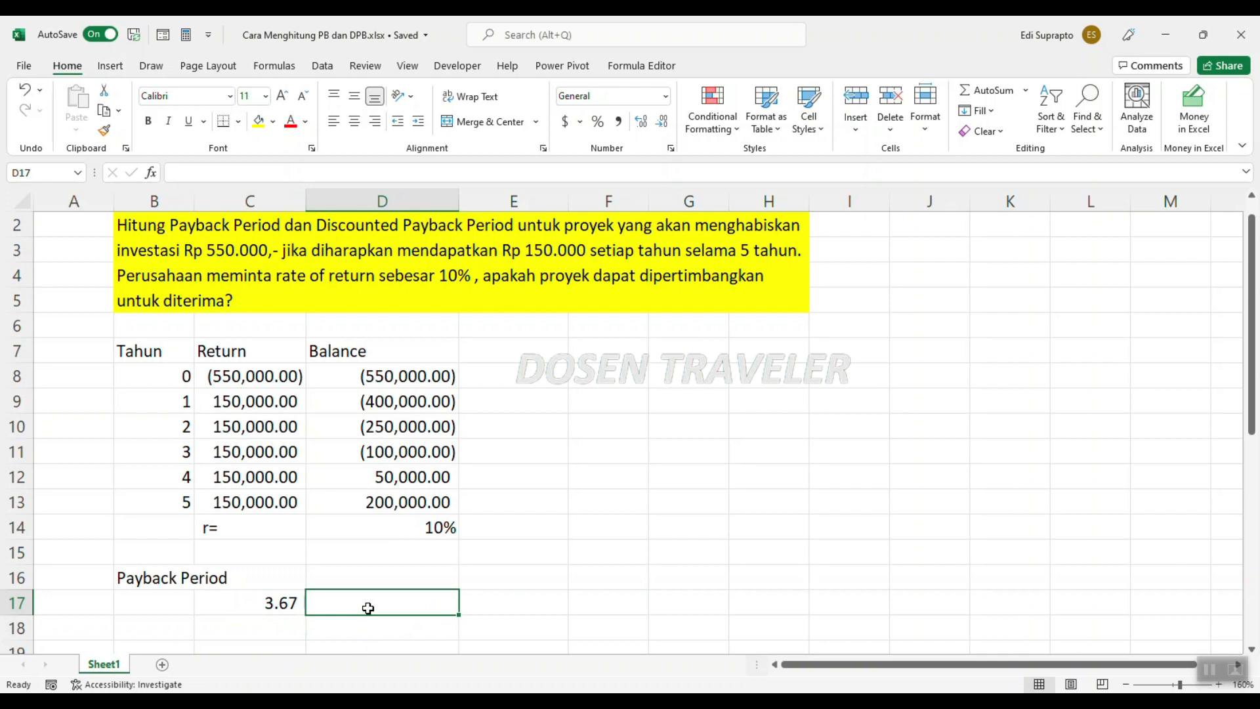
pyautogui.write('Tahun')
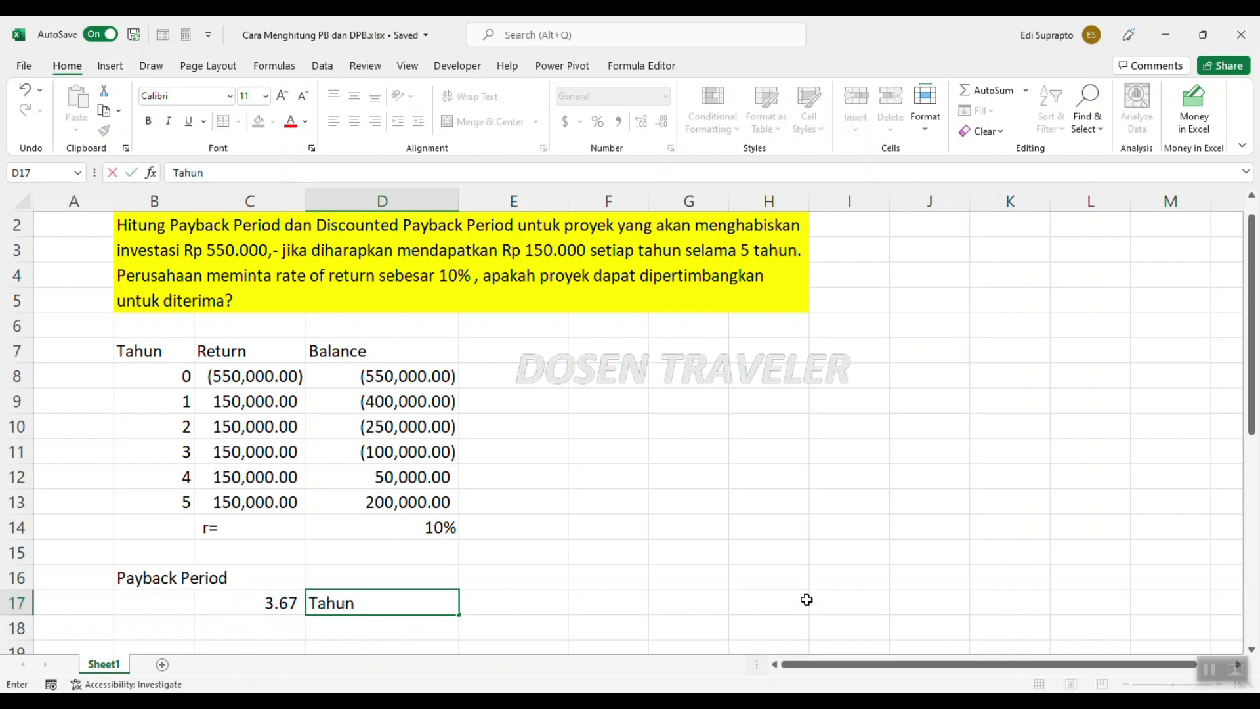
pyautogui.click(801, 578)
pyautogui.moveTo(130, 580); pyautogui.dragTo(341, 607)
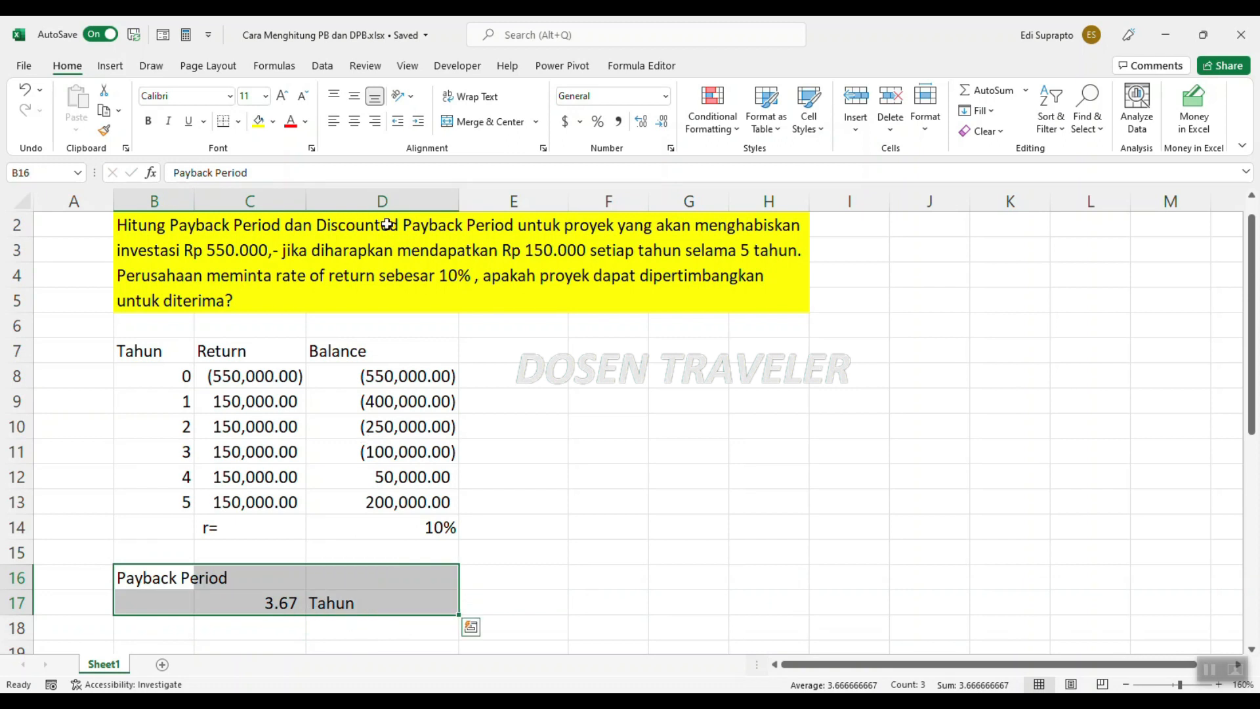
pyautogui.click(257, 122)
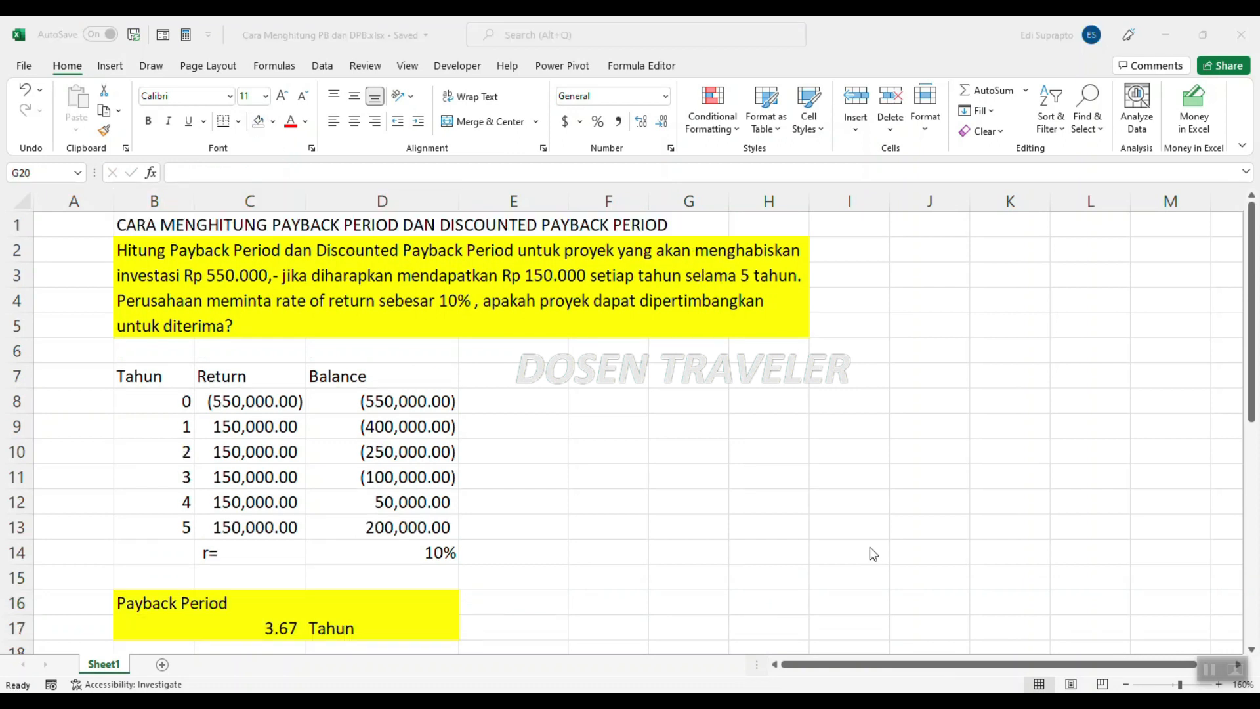
# Apply all borders to the return and balance table in B7:D13
pyautogui.scroll(-2, 760, 533)
pyautogui.scroll(2, 760, 534)
pyautogui.scroll(-1, 636, 453)
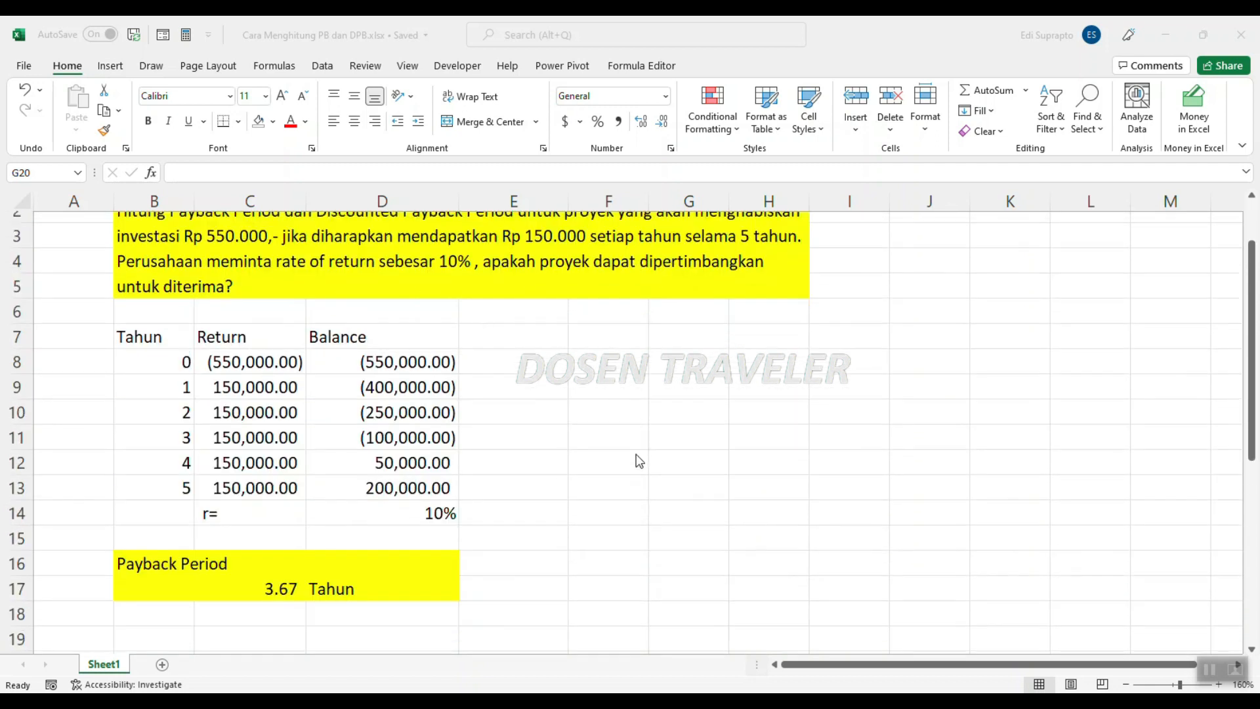
pyautogui.moveTo(141, 300); pyautogui.dragTo(444, 451)
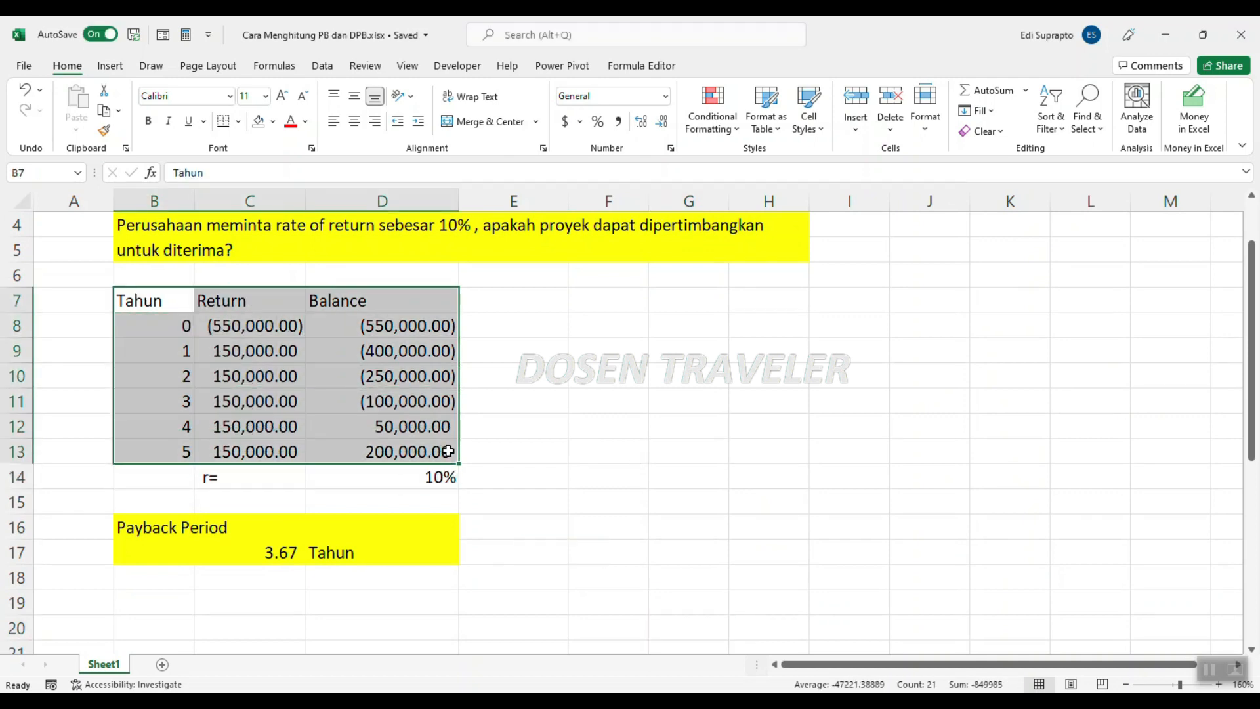
pyautogui.click(238, 121)
pyautogui.click(266, 287)
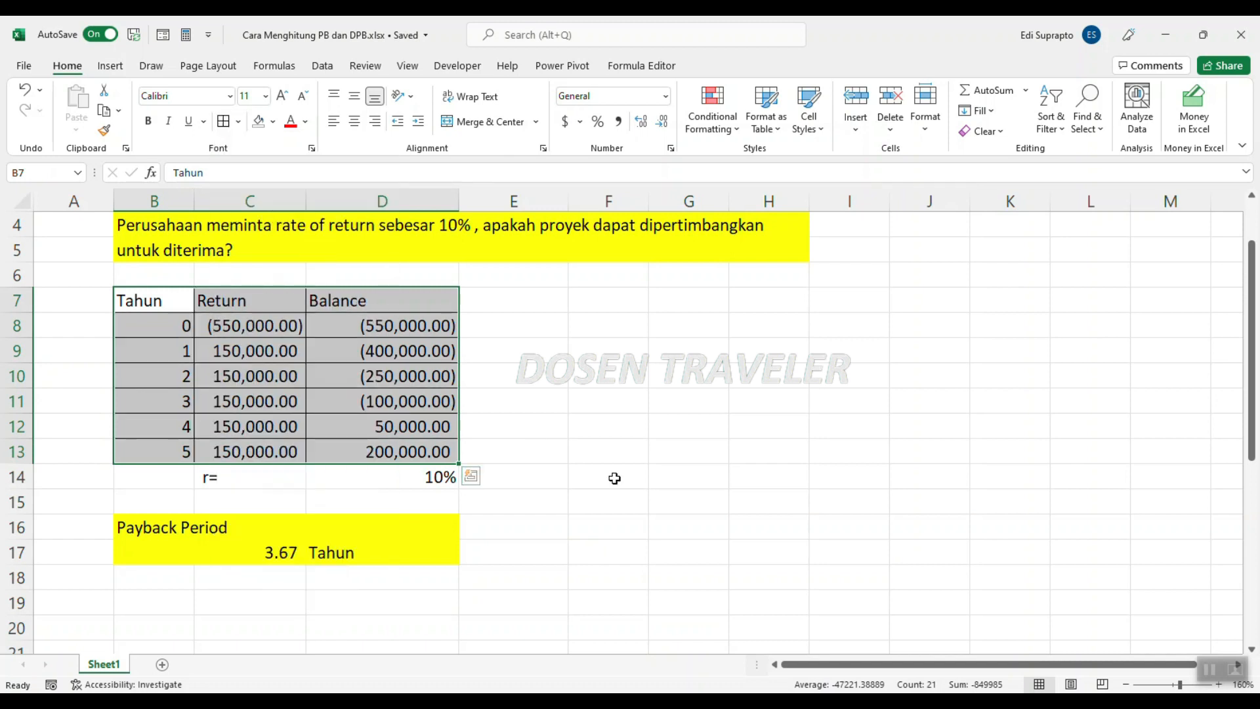
# Copy the bordered table B7:D13 to B19 and clear the contents of the copy's Balance column, D19:D25
pyautogui.rightClick(239, 334)
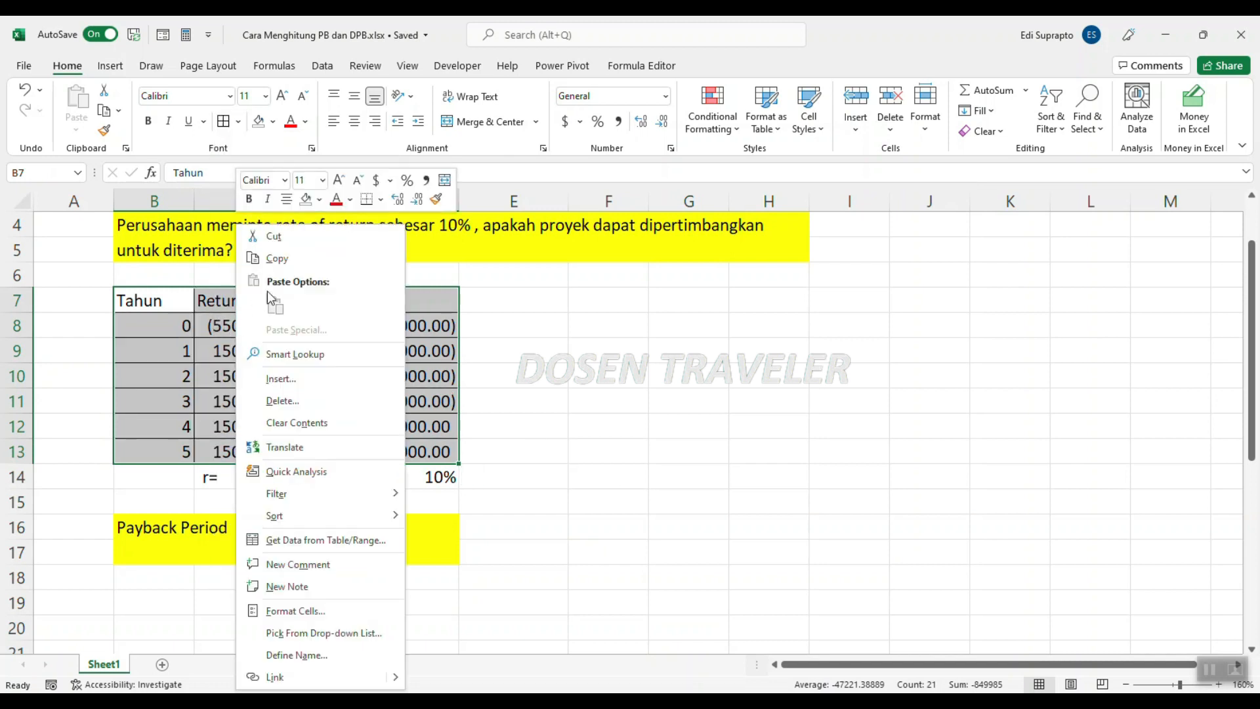
pyautogui.click(276, 258)
pyautogui.scroll(-2, 189, 464)
pyautogui.click(153, 457)
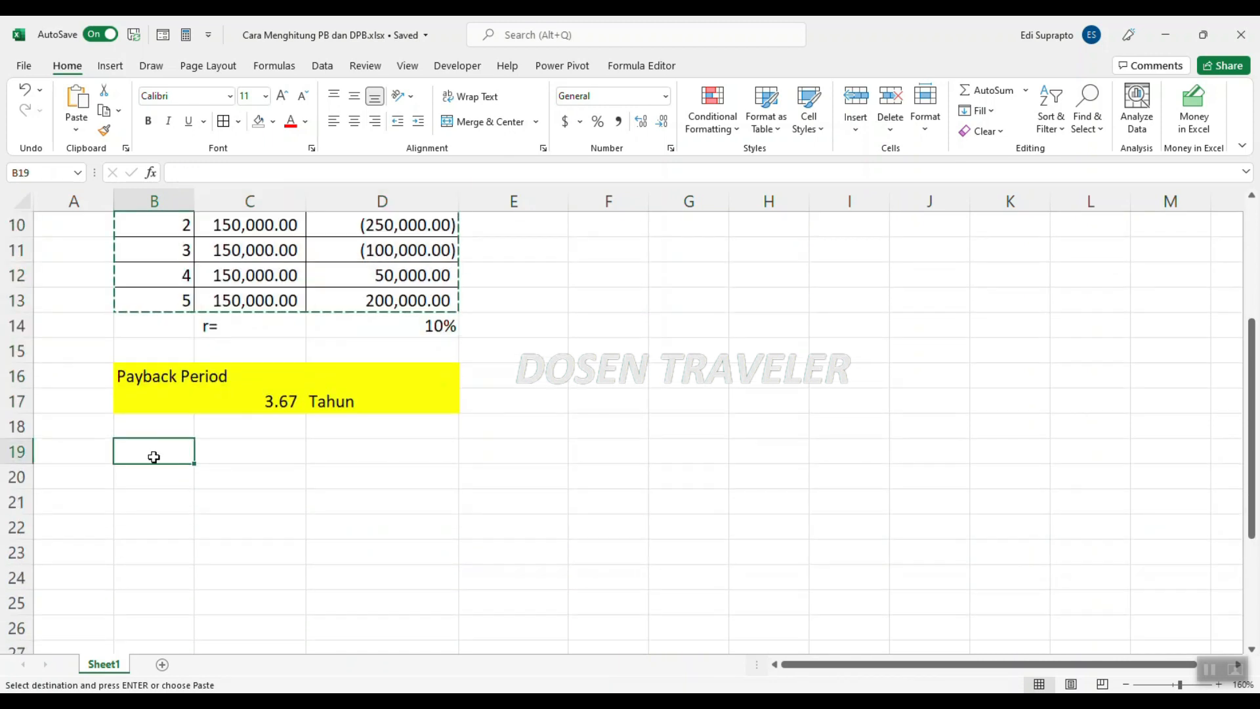
pyautogui.hotkey('ctrl', 'v')
pyautogui.press('Escape')
pyautogui.moveTo(380, 455); pyautogui.dragTo(400, 596)
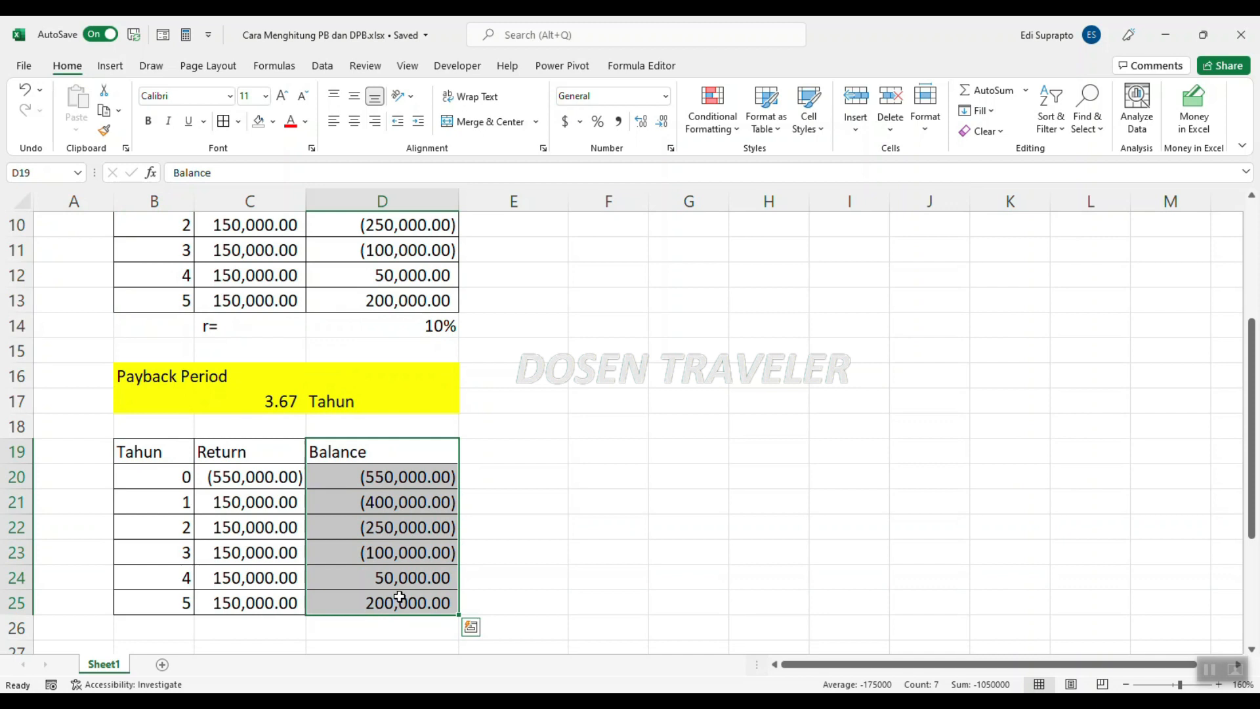
pyautogui.press('Delete')
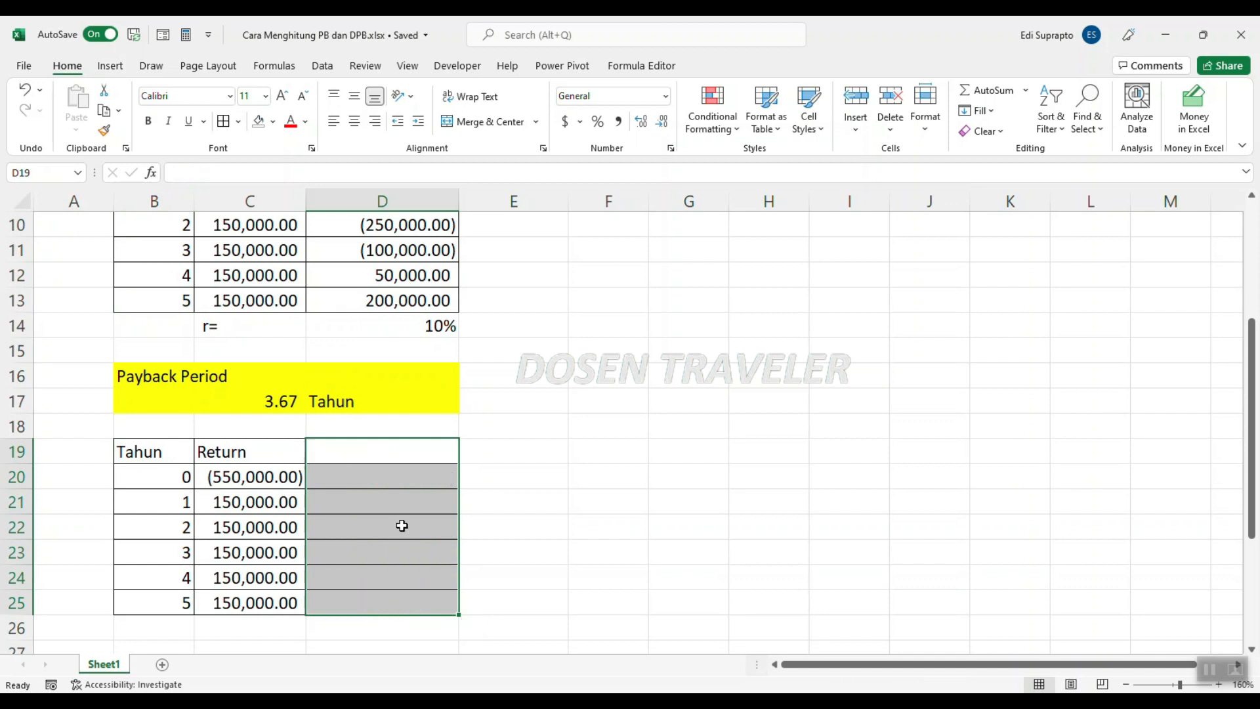
# Enter the column headings "CF PV" in D19 and "Balance" in E19 of the copied table
pyautogui.click(397, 456)
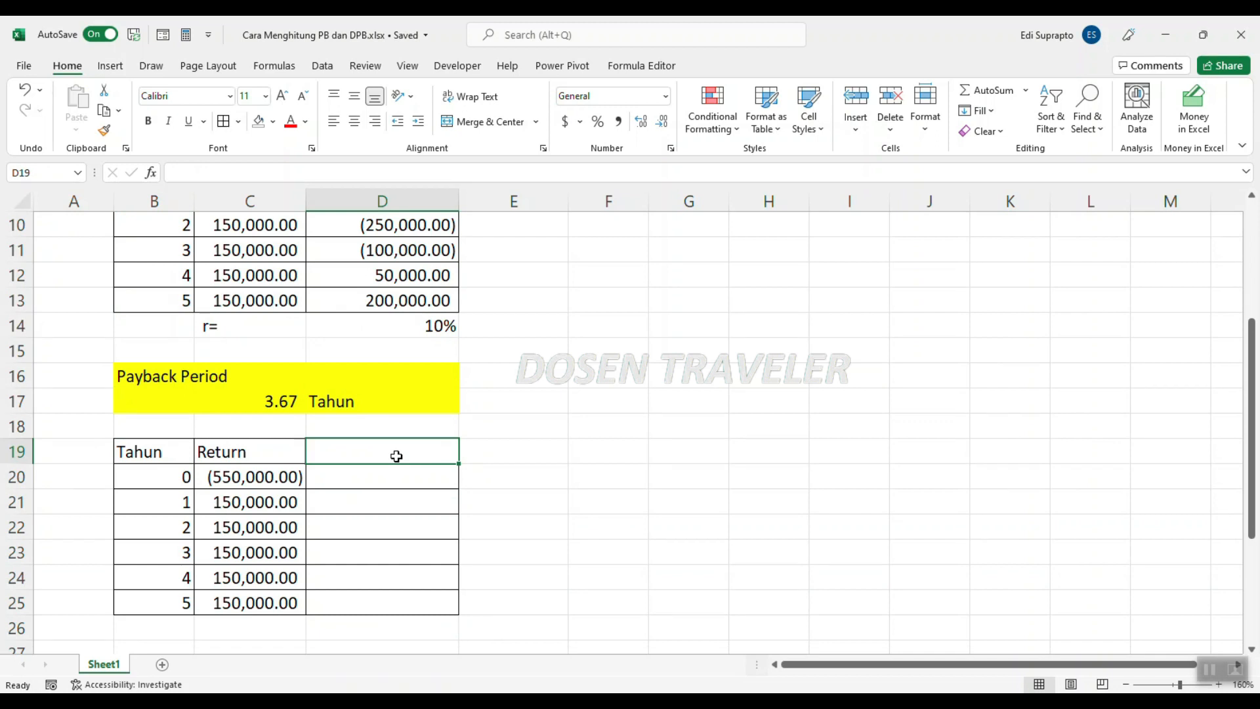
pyautogui.write('CF')
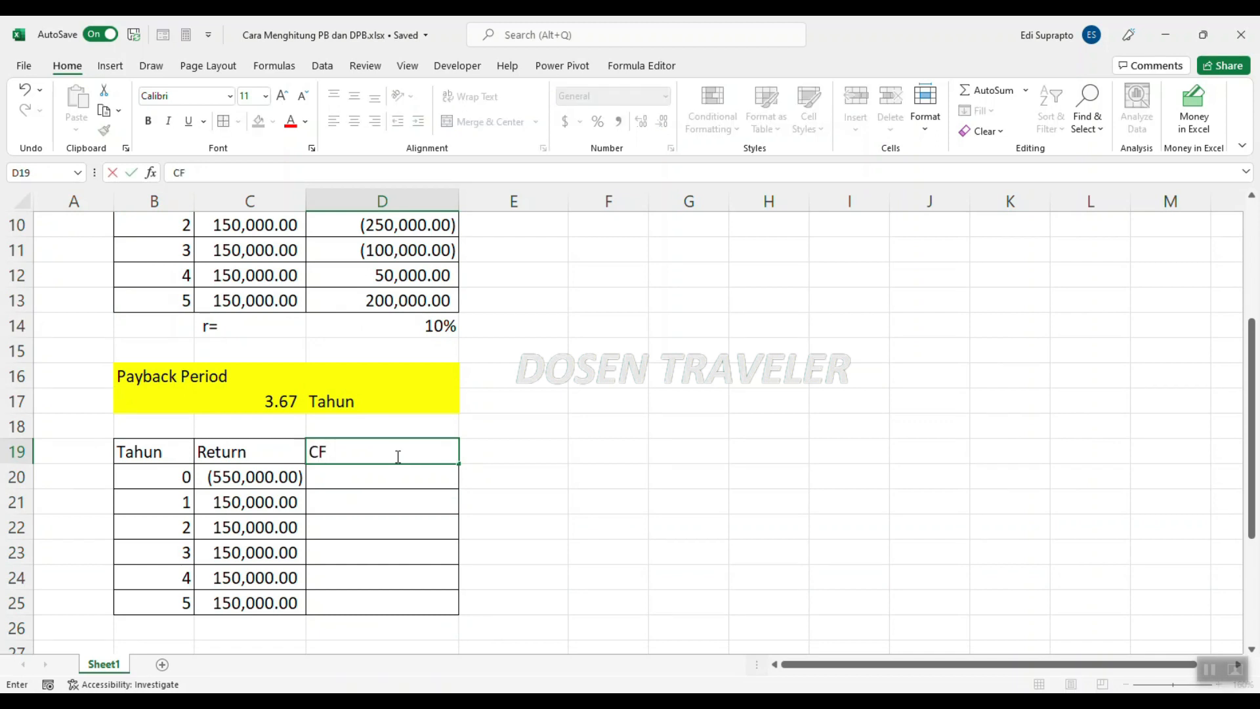
pyautogui.write(' PV')
pyautogui.click(535, 452)
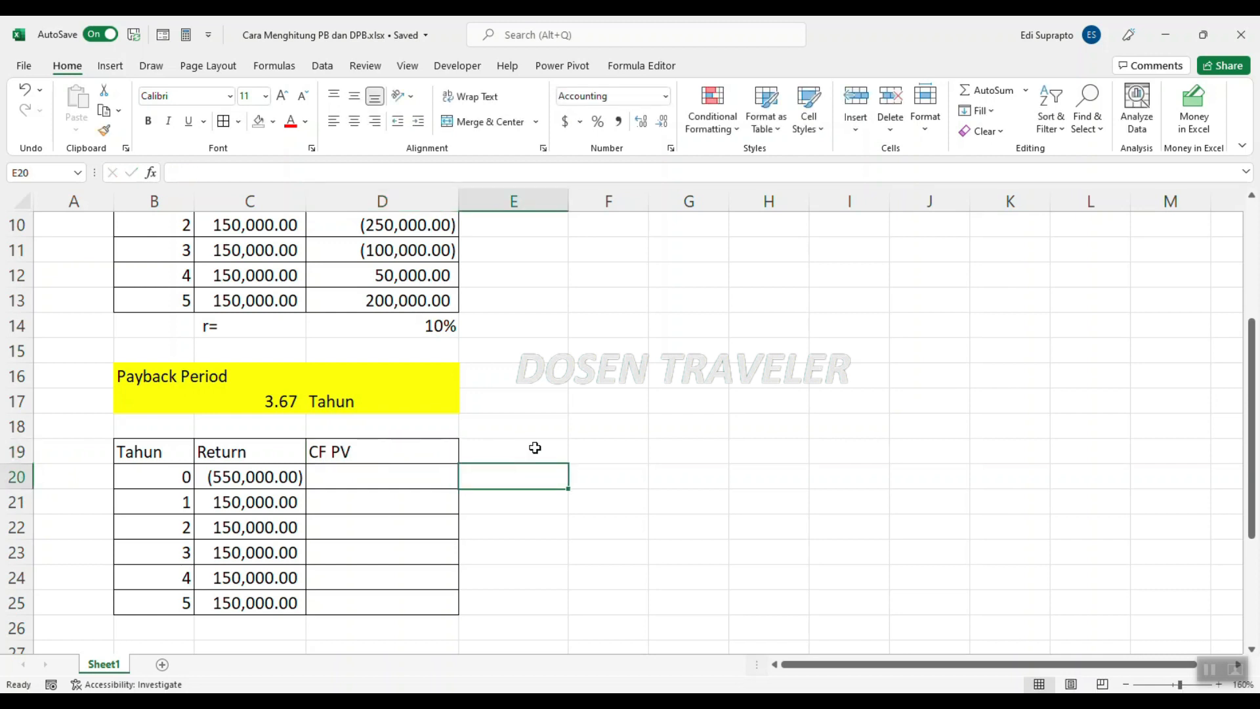
pyautogui.write('Ba')
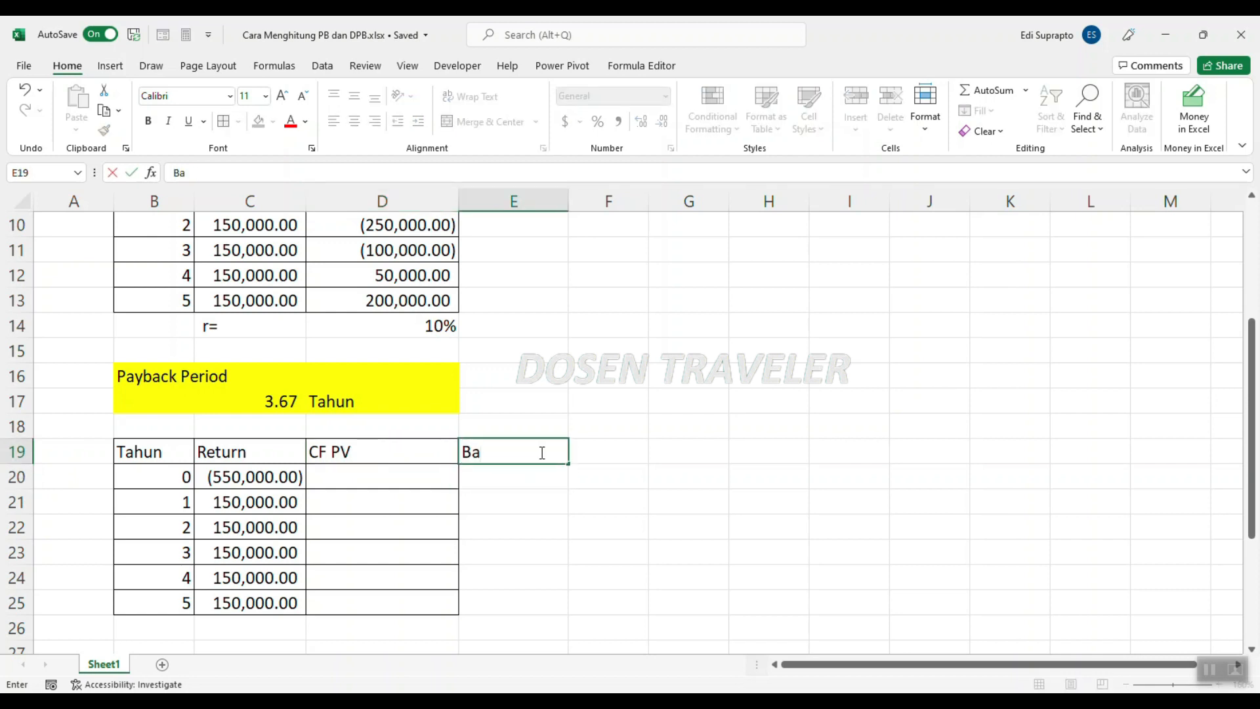
pyautogui.write('lance')
pyautogui.click(726, 482)
# Apply all borders to D19:E25 and widen column E to about the width of column D
pyautogui.moveTo(444, 447); pyautogui.dragTo(525, 600)
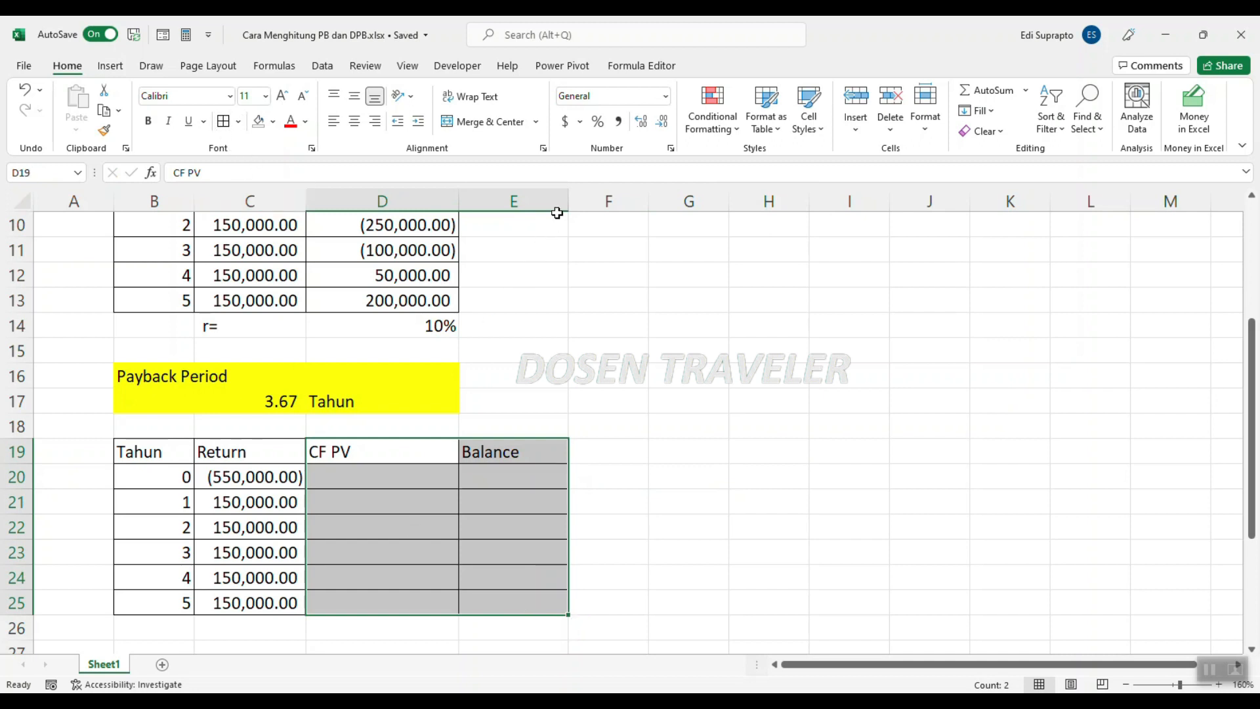
pyautogui.moveTo(569, 201); pyautogui.dragTo(610, 202)
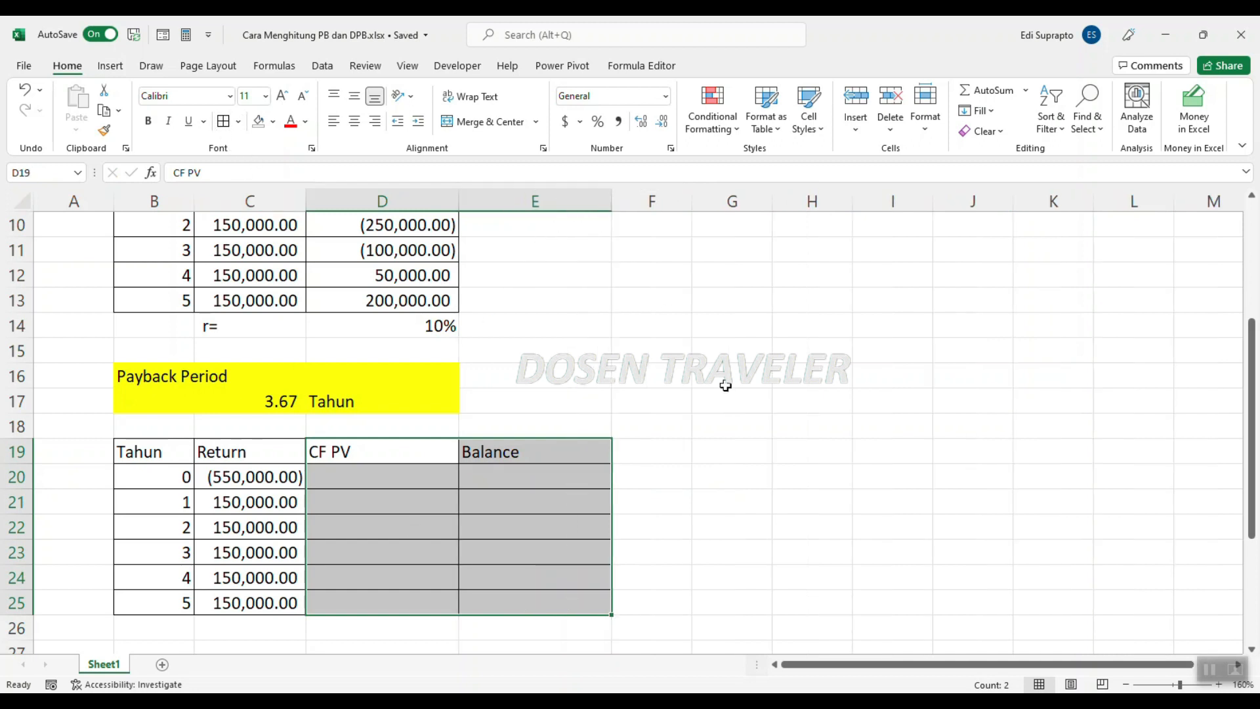
pyautogui.click(732, 397)
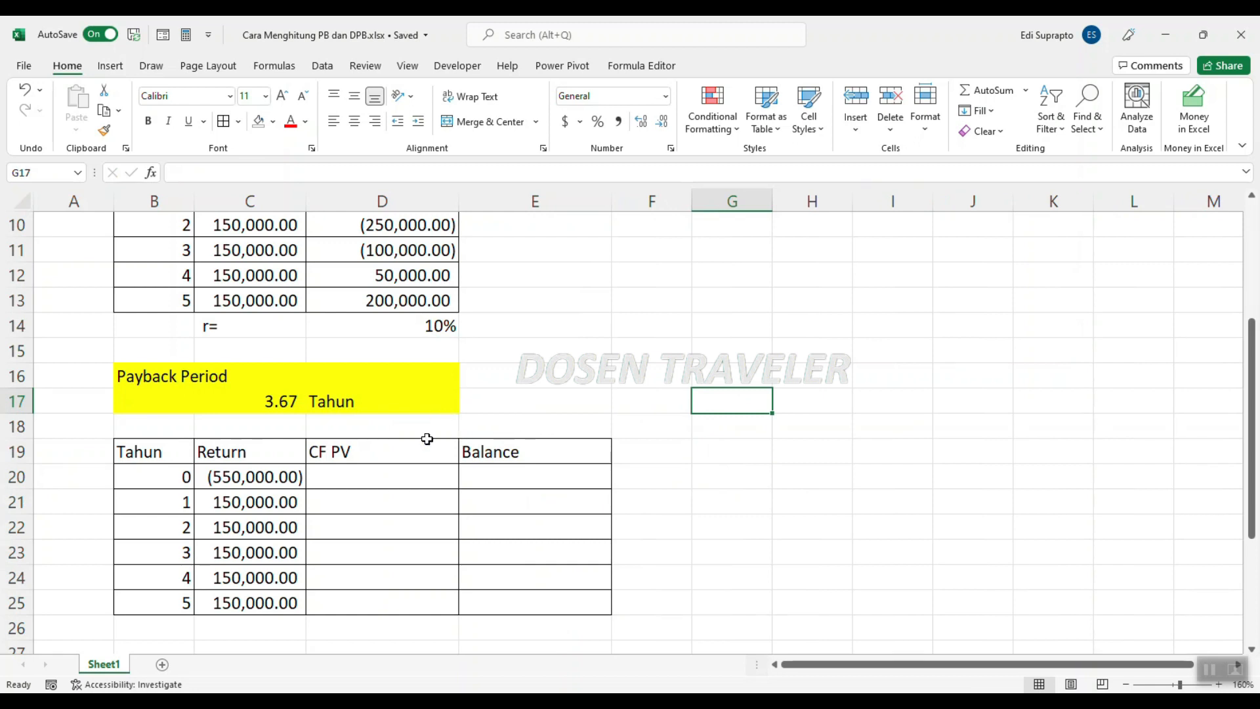
# Fill the year 0 row with the formula =C20 in D20 for CF PV and =D20 in E20 for Balance
pyautogui.click(383, 476)
pyautogui.doubleClick(383, 476)
pyautogui.write('=')
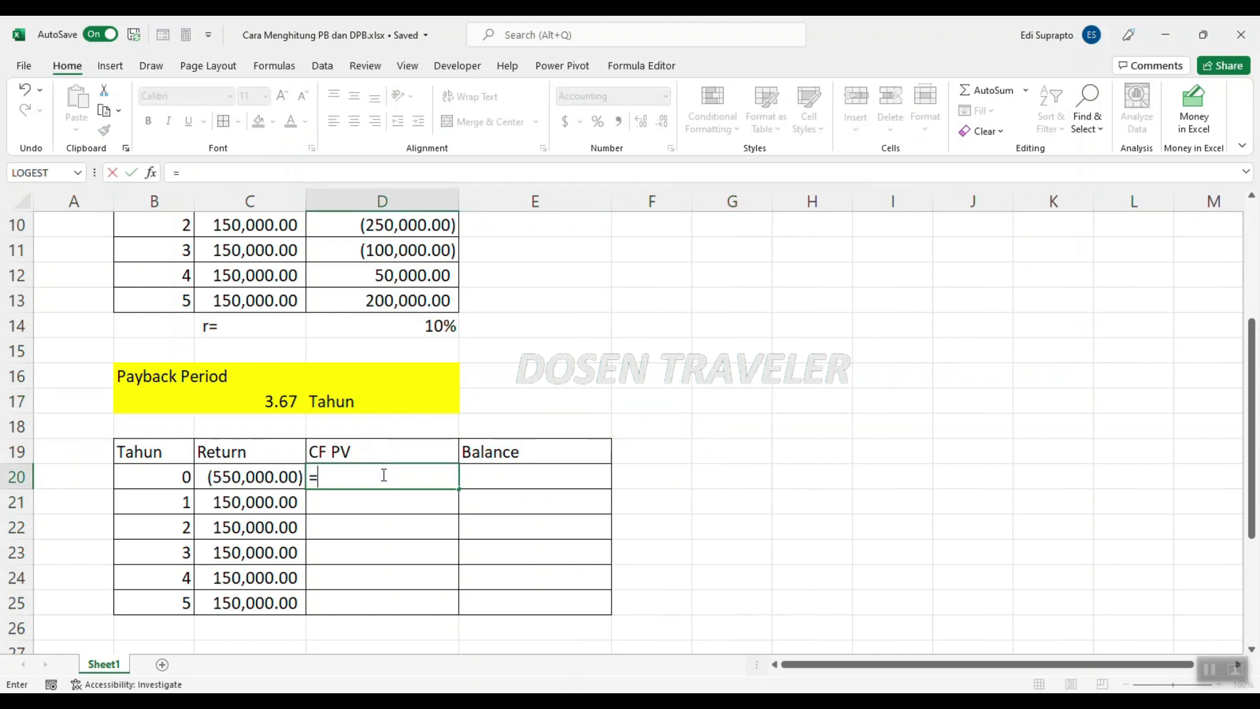
pyautogui.click(261, 477)
pyautogui.press('Return')
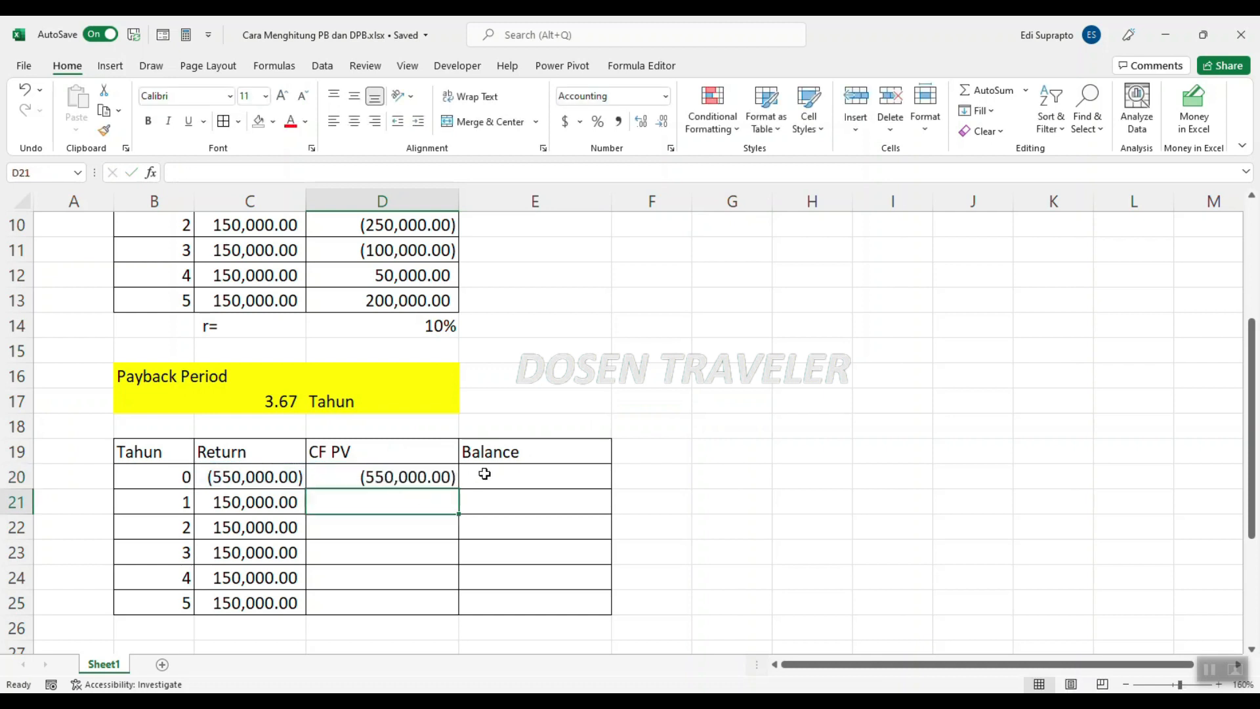
pyautogui.click(484, 474)
pyautogui.write('=')
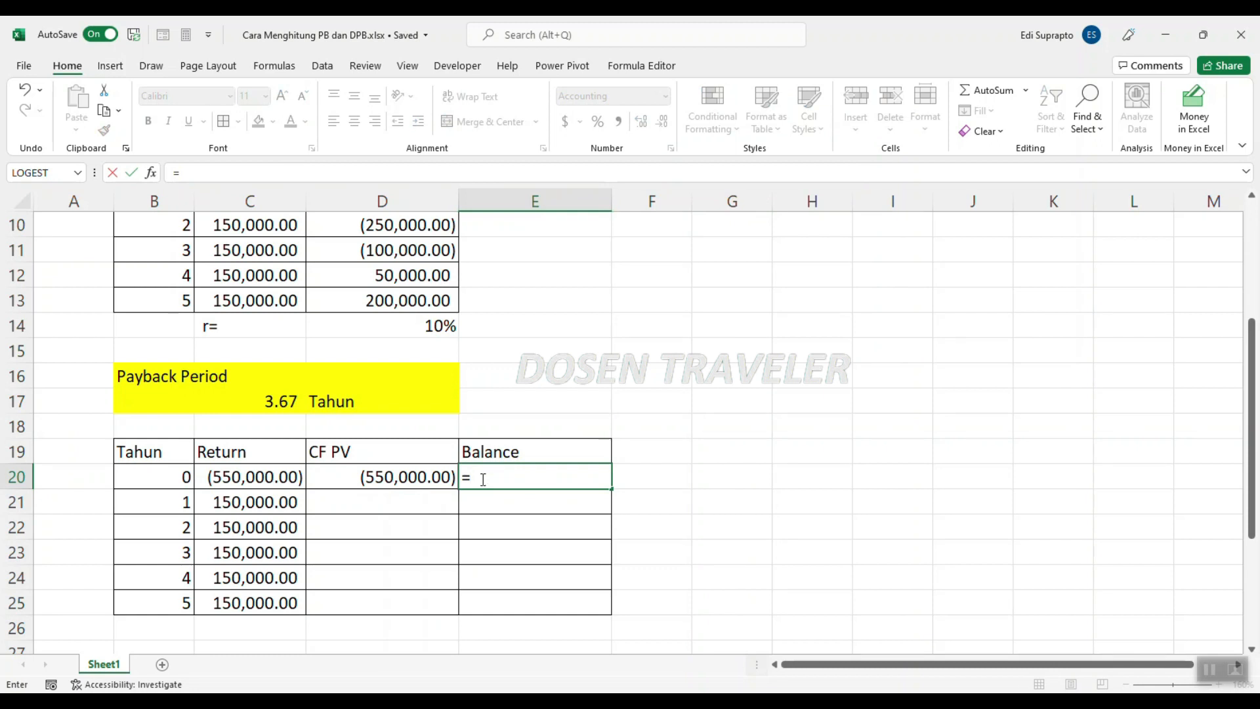
pyautogui.click(423, 478)
pyautogui.press('Return')
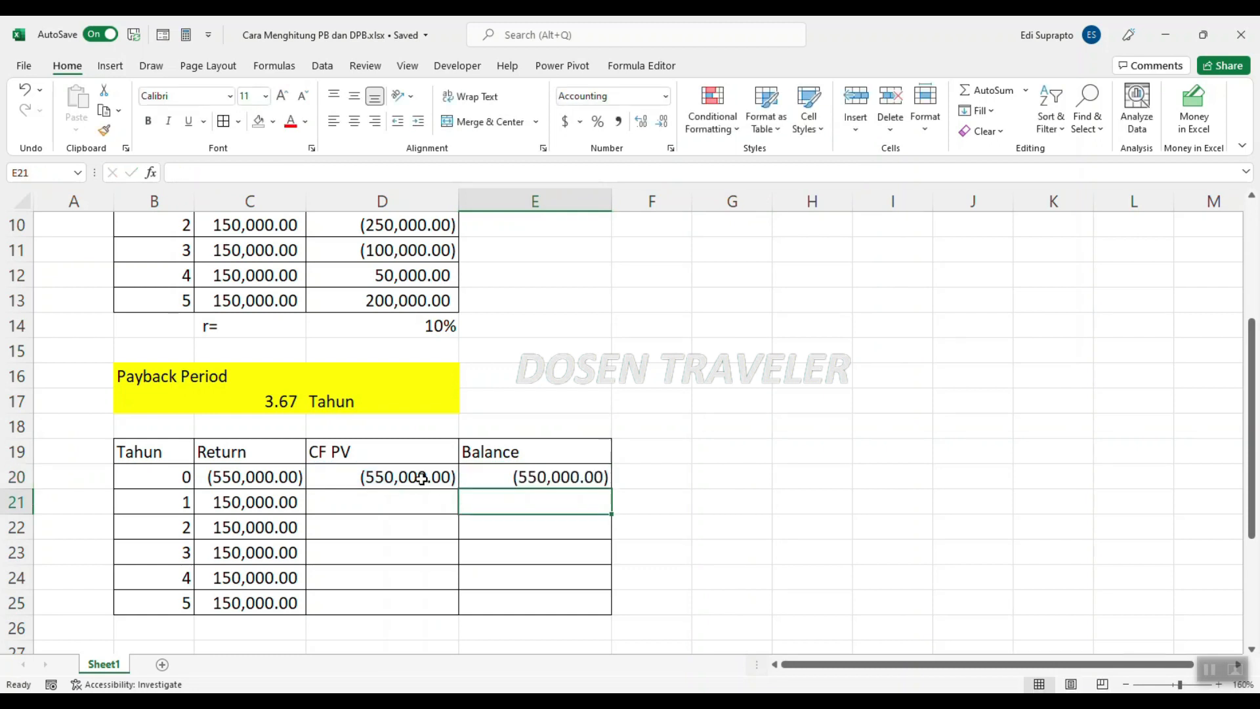
pyautogui.click(775, 434)
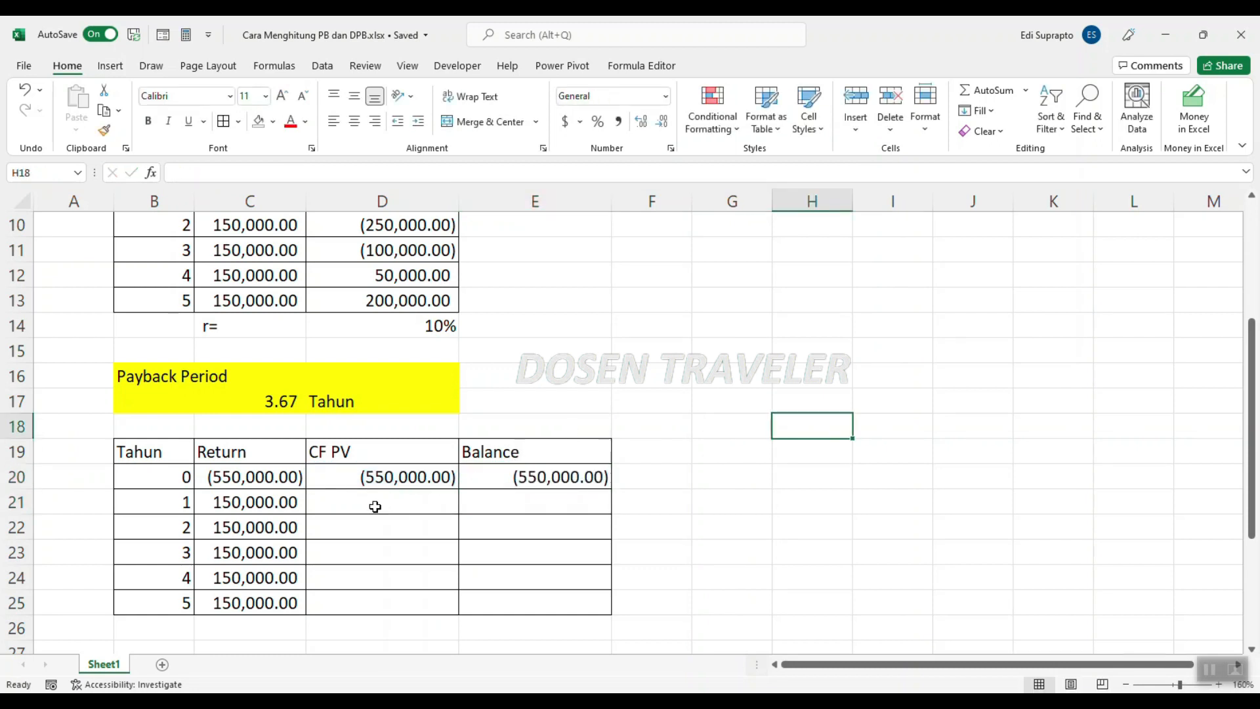
# Calculate the present value of the year 1 return in D21 with the formula =PV(D14,B21,,C21)
pyautogui.click(376, 506)
pyautogui.write('=')
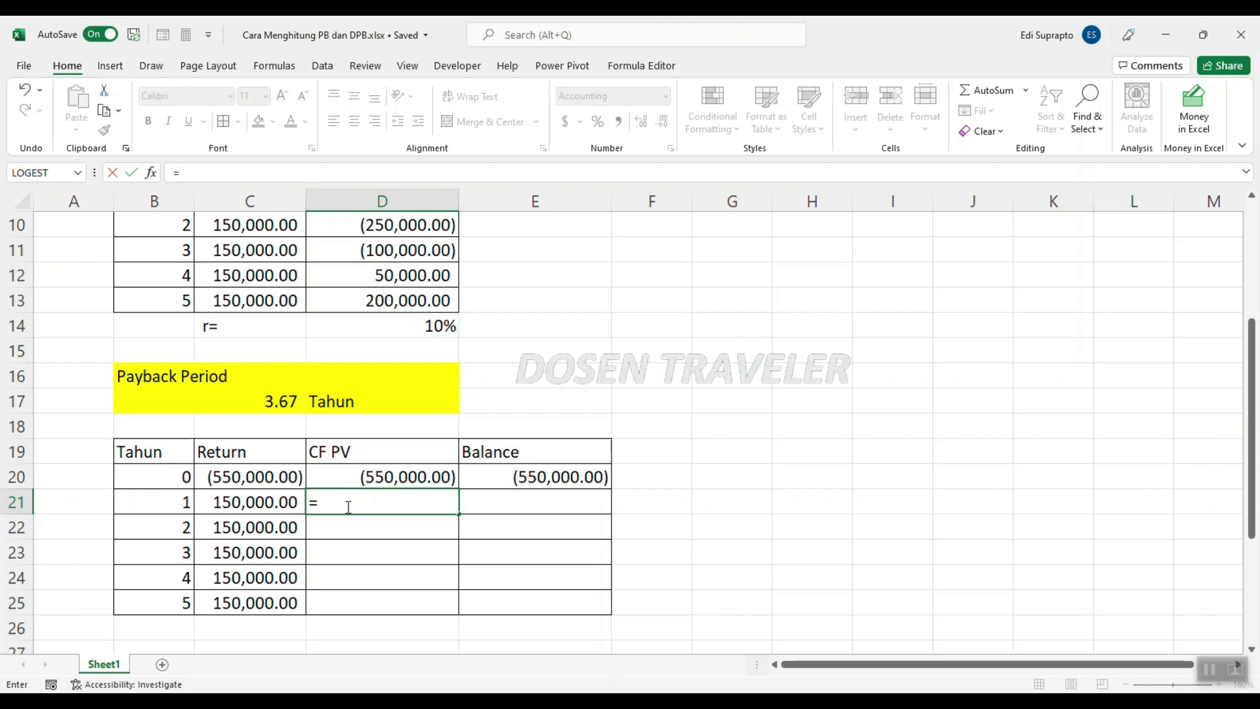
pyautogui.write('pv')
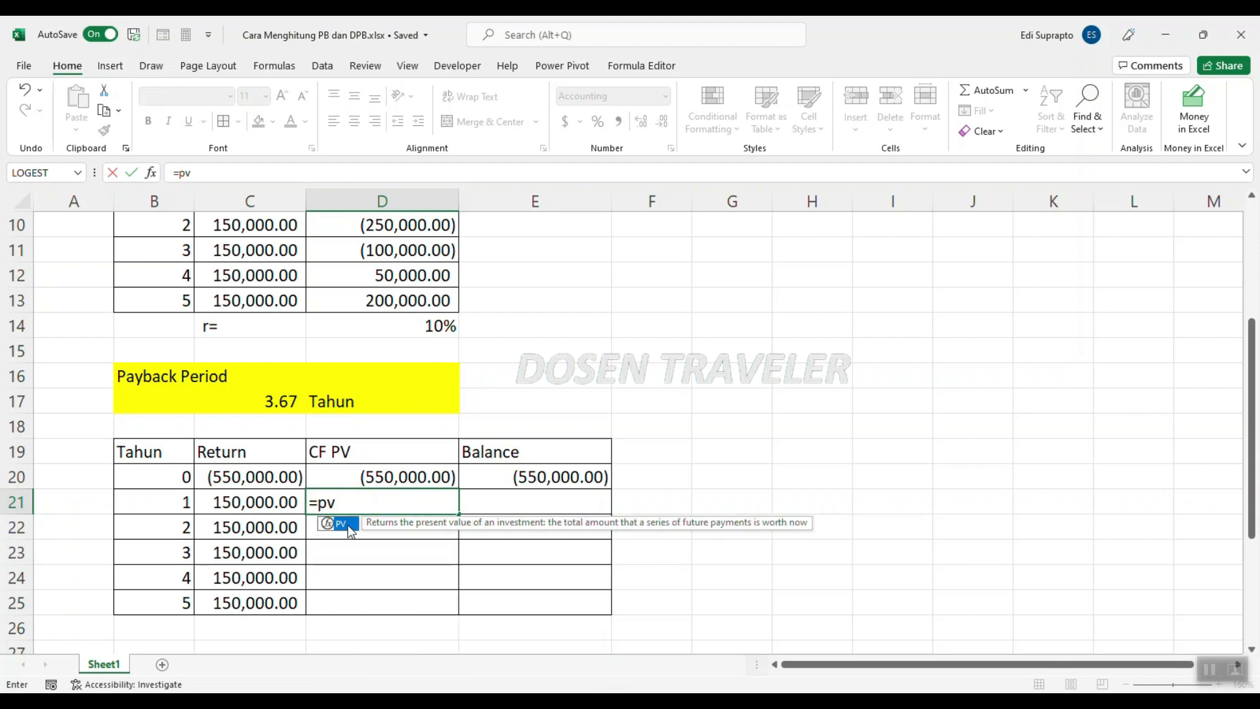
pyautogui.doubleClick(340, 523)
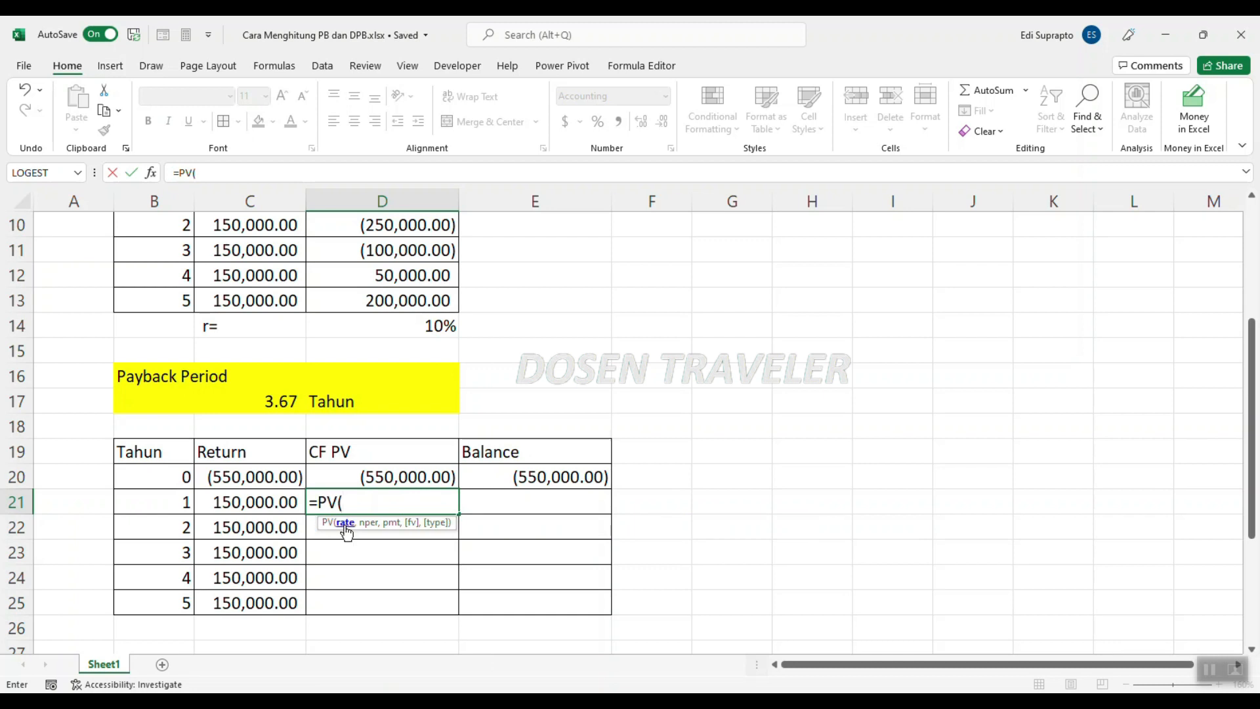
pyautogui.click(436, 330)
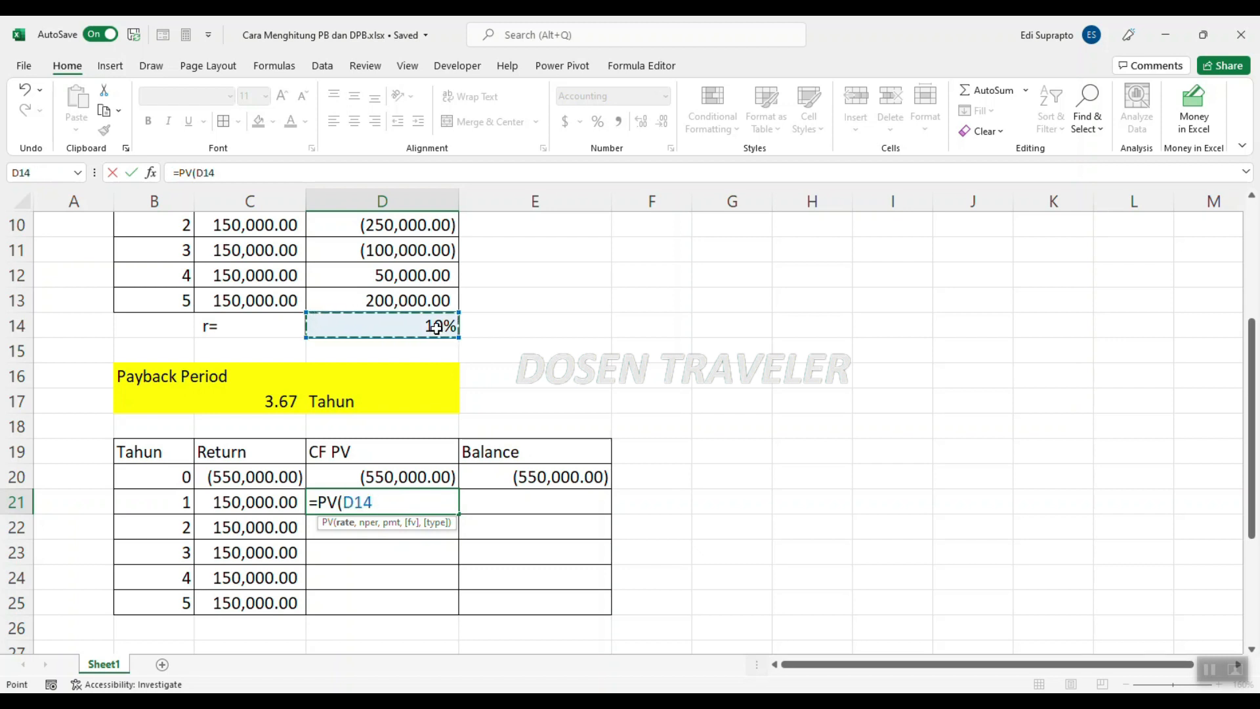
pyautogui.write(',')
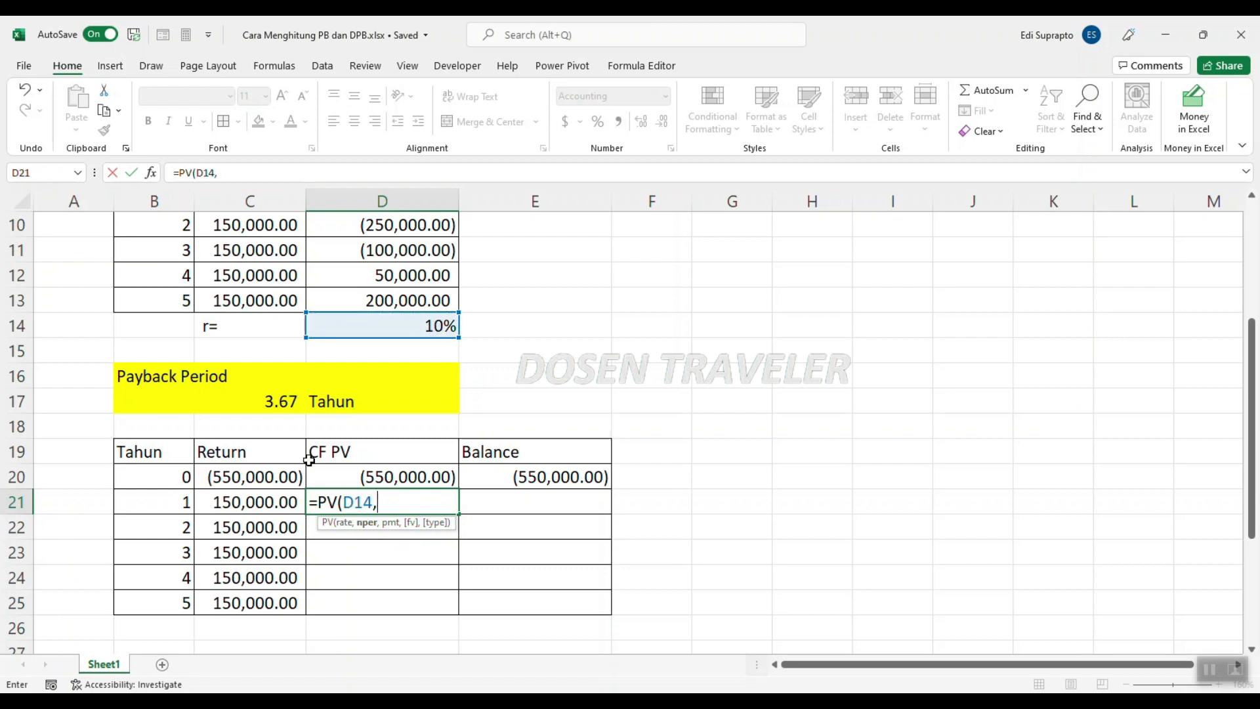
pyautogui.click(166, 501)
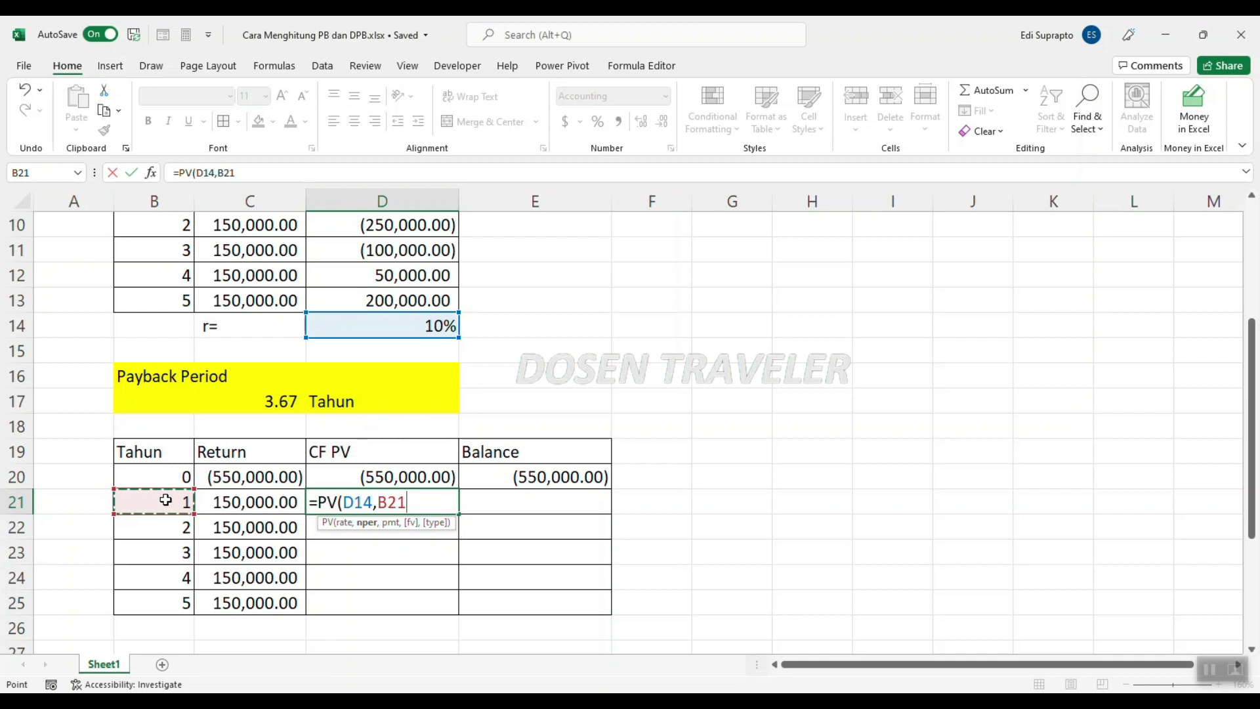
pyautogui.write(',,')
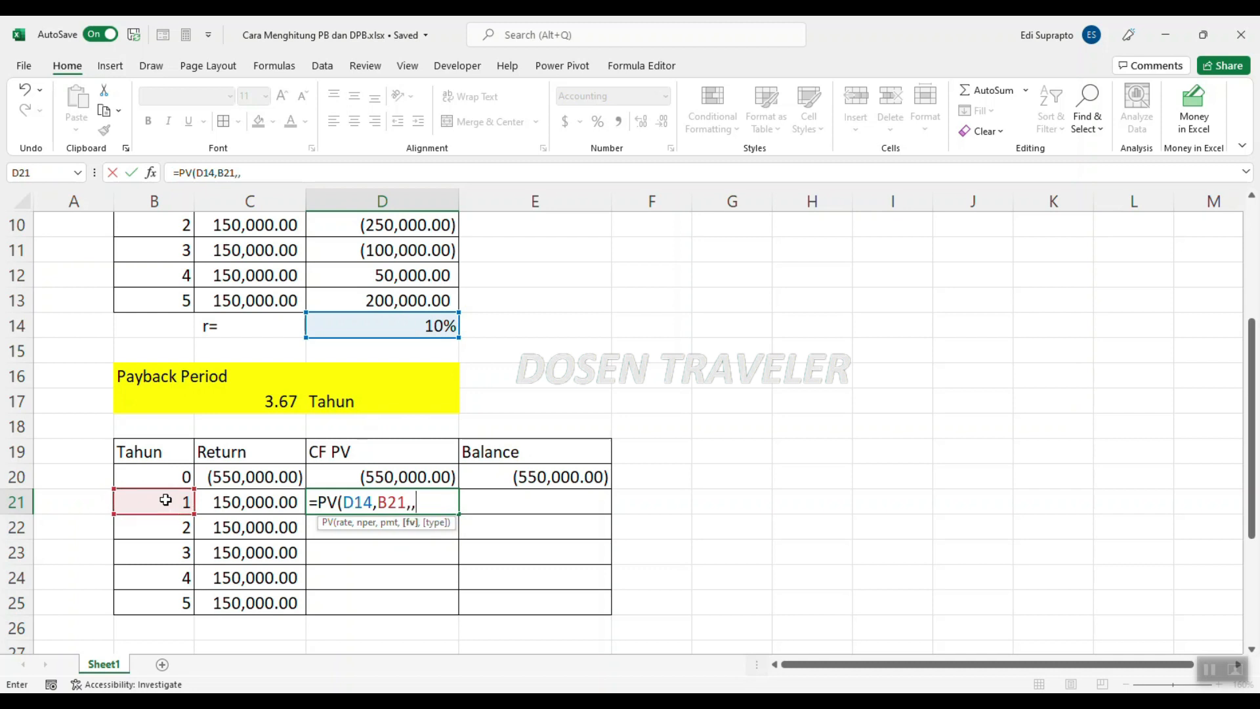
pyautogui.click(247, 503)
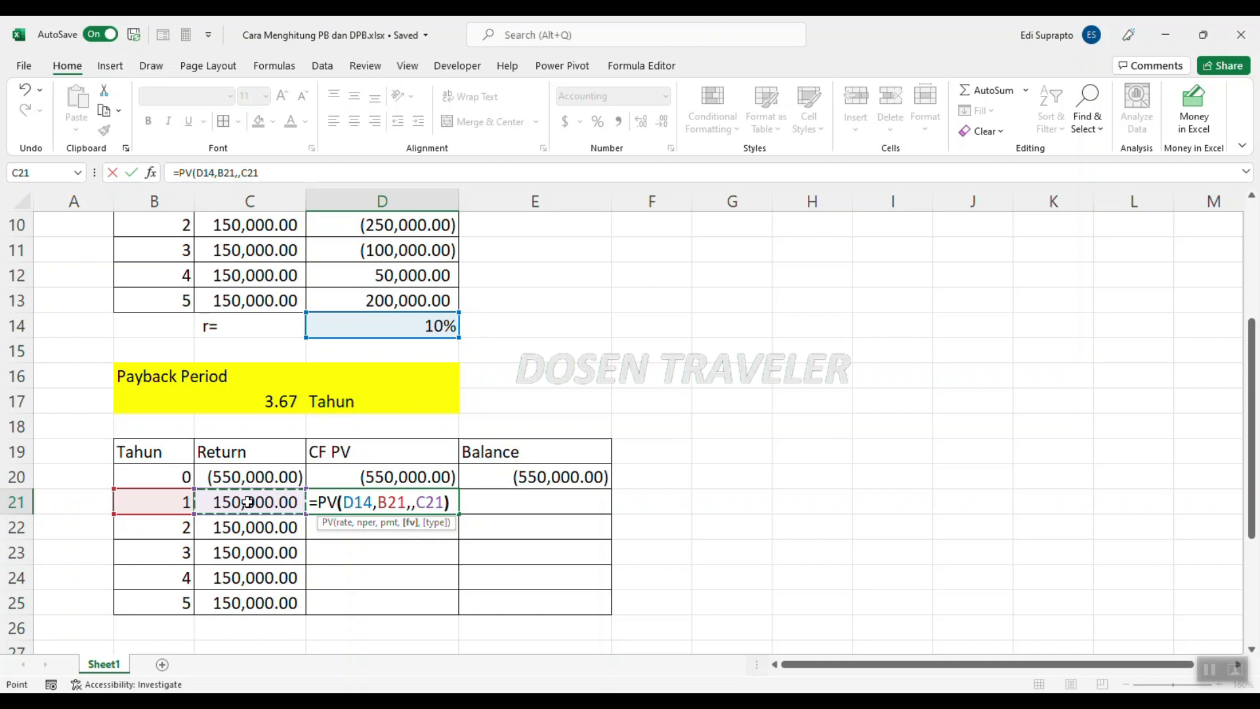
pyautogui.write(')')
pyautogui.press('Return')
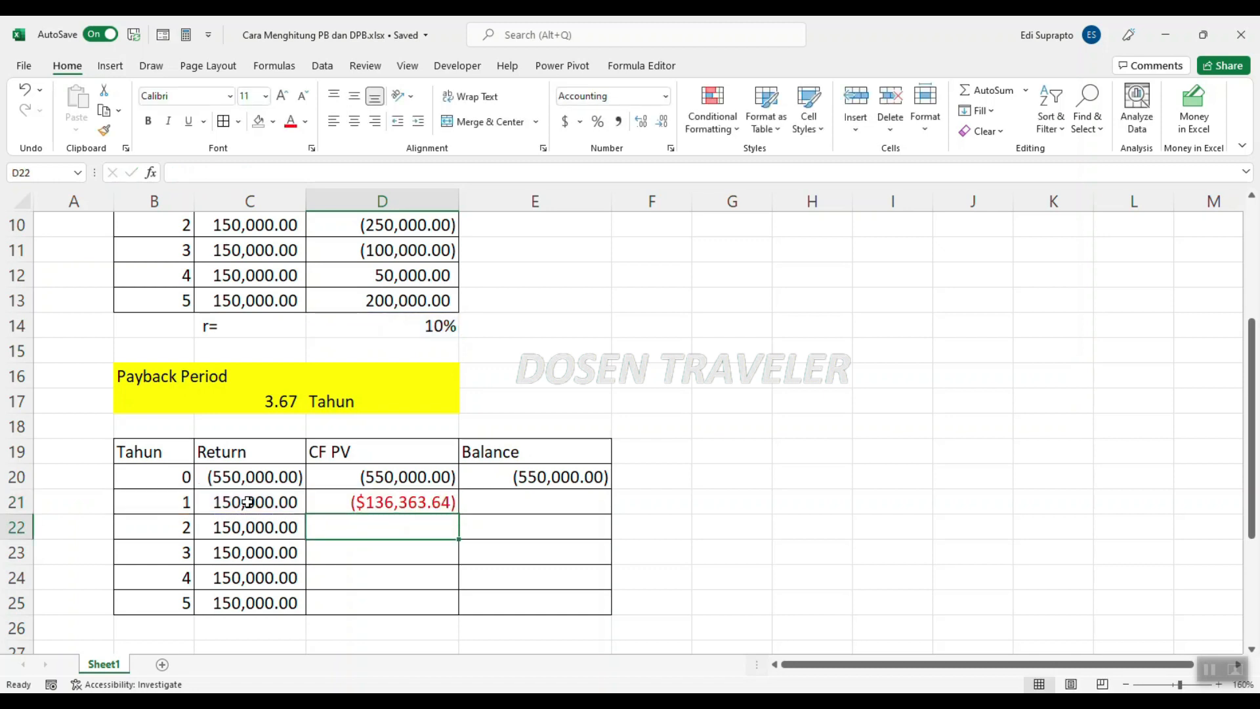
# Negate the present value formula in D21 so it reads =-PV(D14,B21,,C21)
pyautogui.click(384, 502)
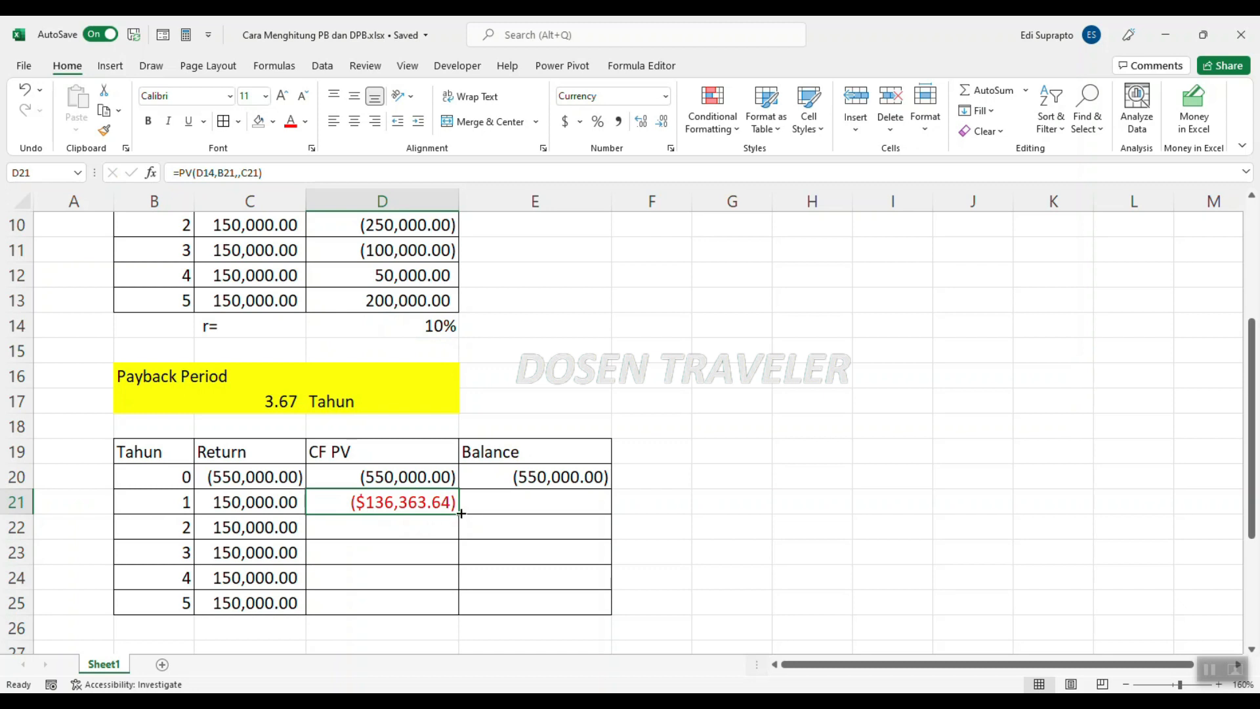
pyautogui.click(178, 172)
pyautogui.write('-')
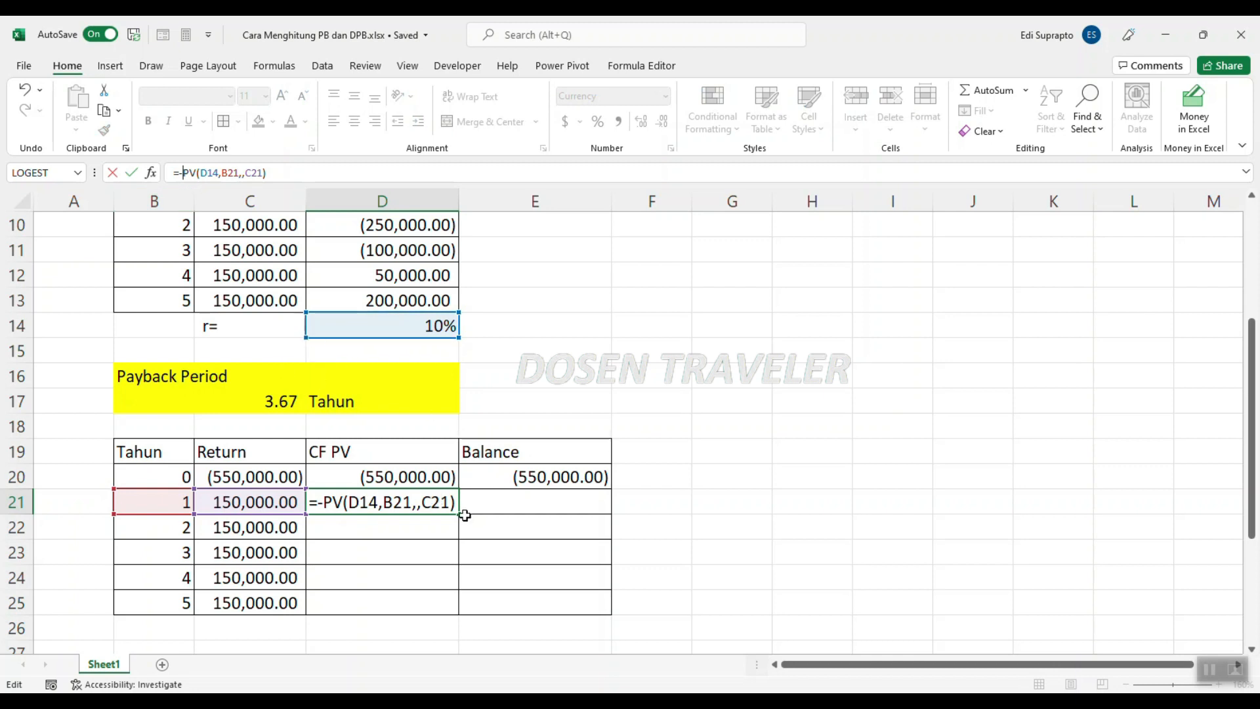
pyautogui.hotkey('ctrl', 'Return')
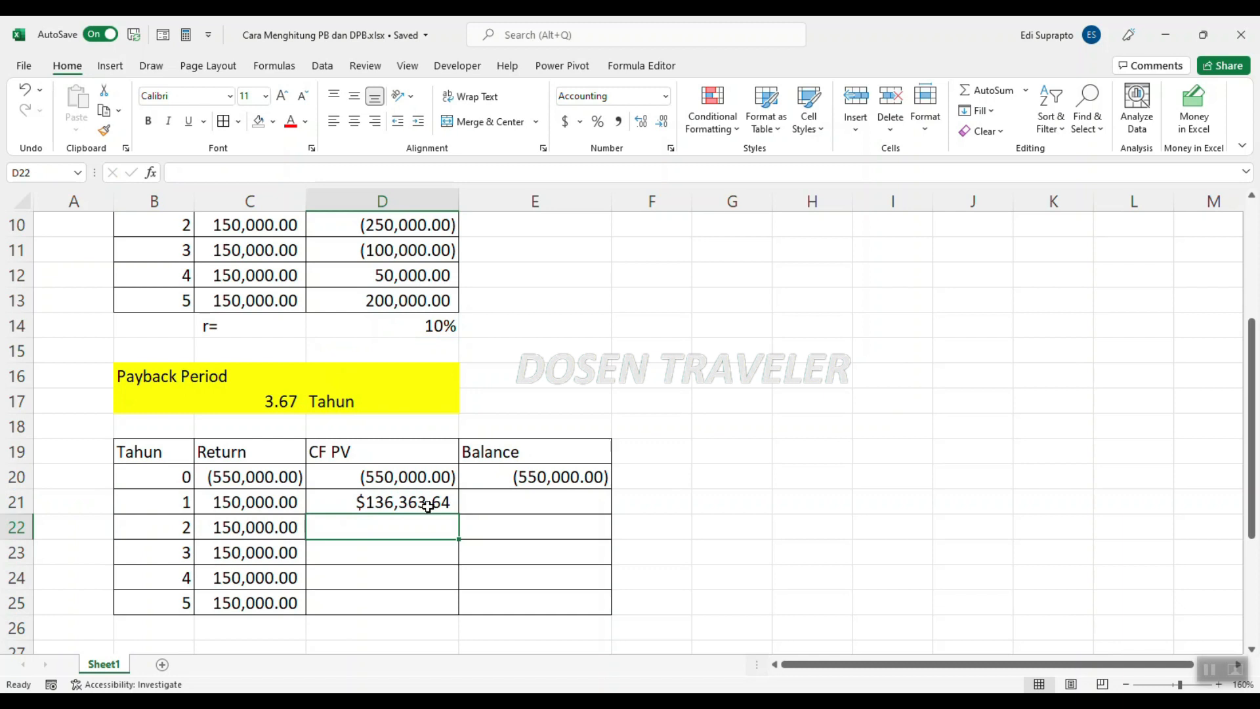
# Lock the rate row in D21's formula as =-PV(D$14,B21,,C21) and fill it down through D25
pyautogui.moveTo(453, 516); pyautogui.dragTo(462, 607)
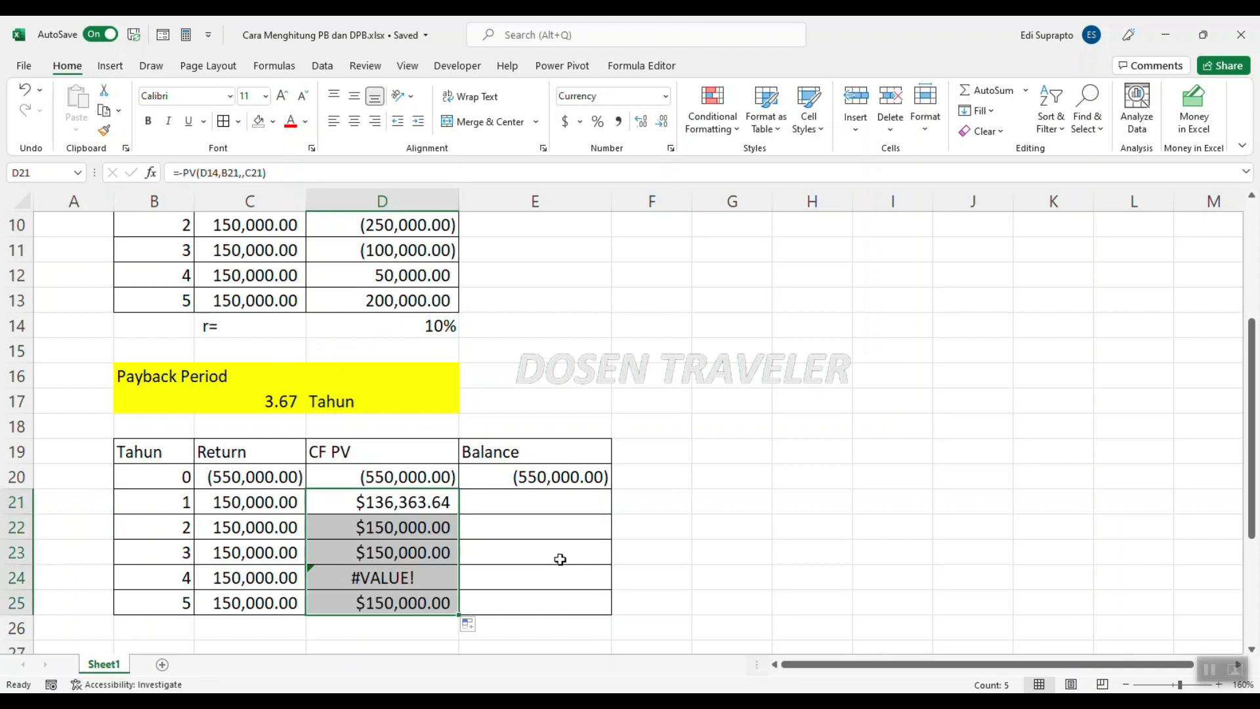
pyautogui.hotkey('ctrl', 'z')
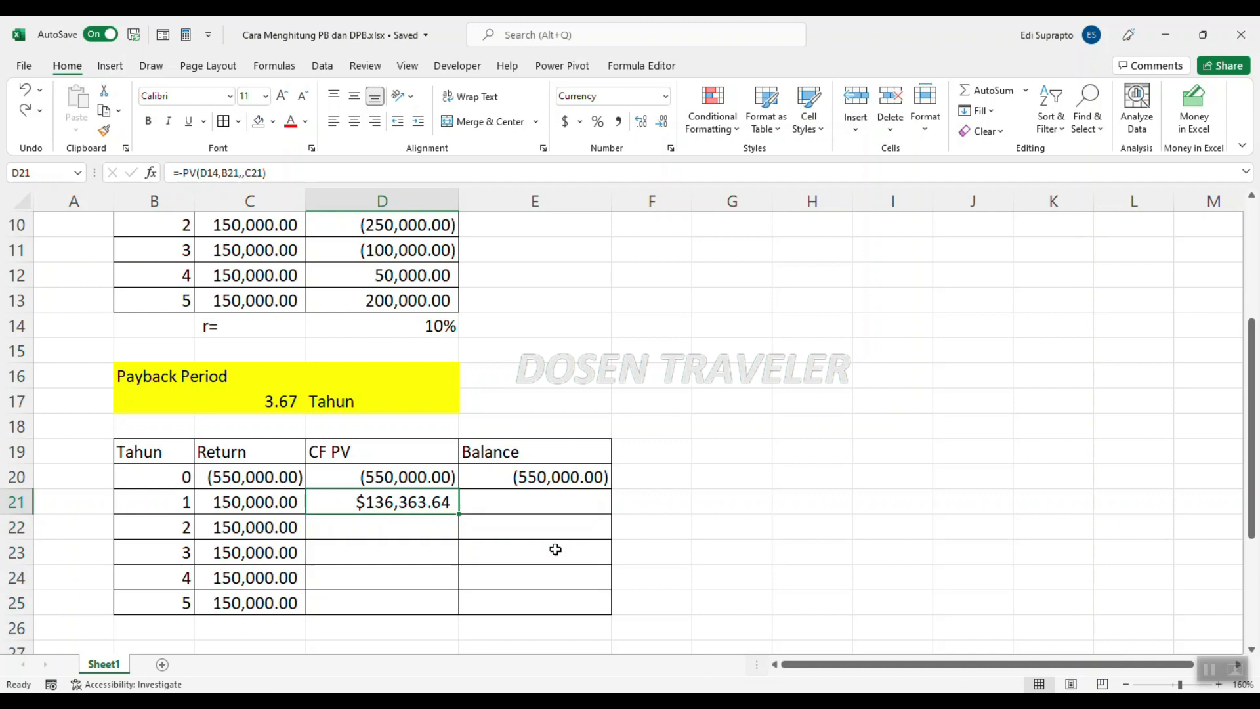
pyautogui.click(208, 172)
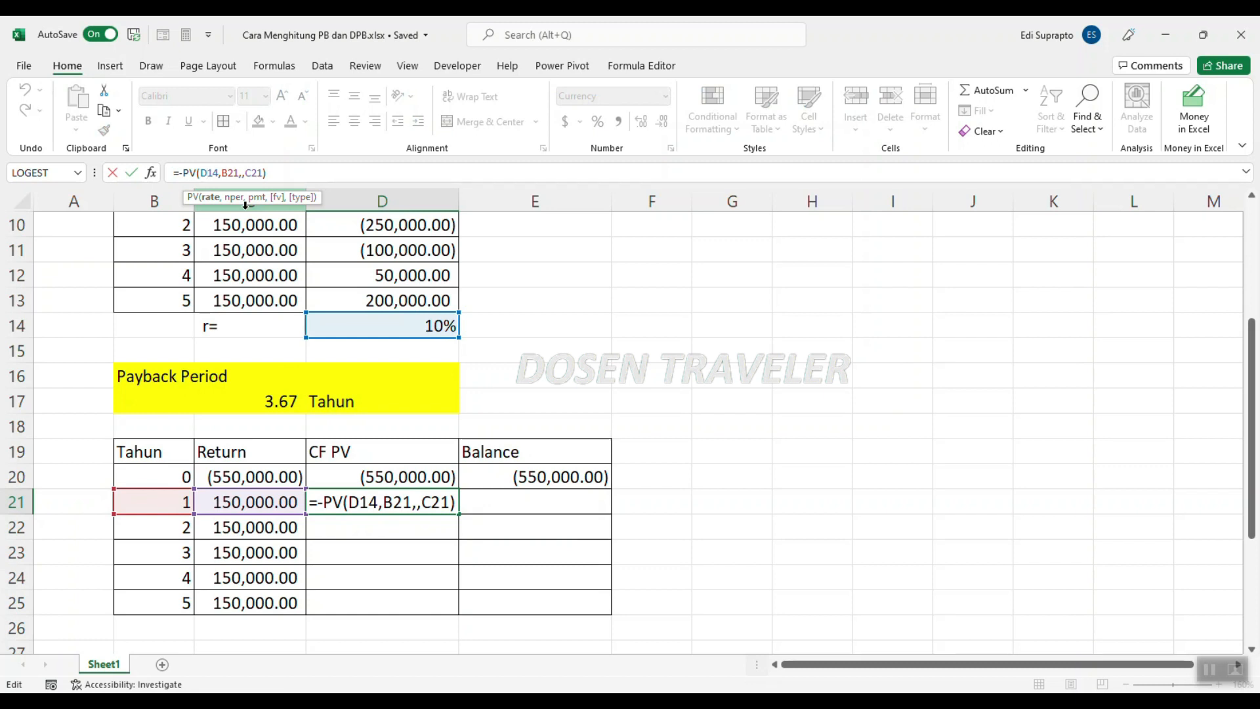
pyautogui.write('$')
pyautogui.press('Return')
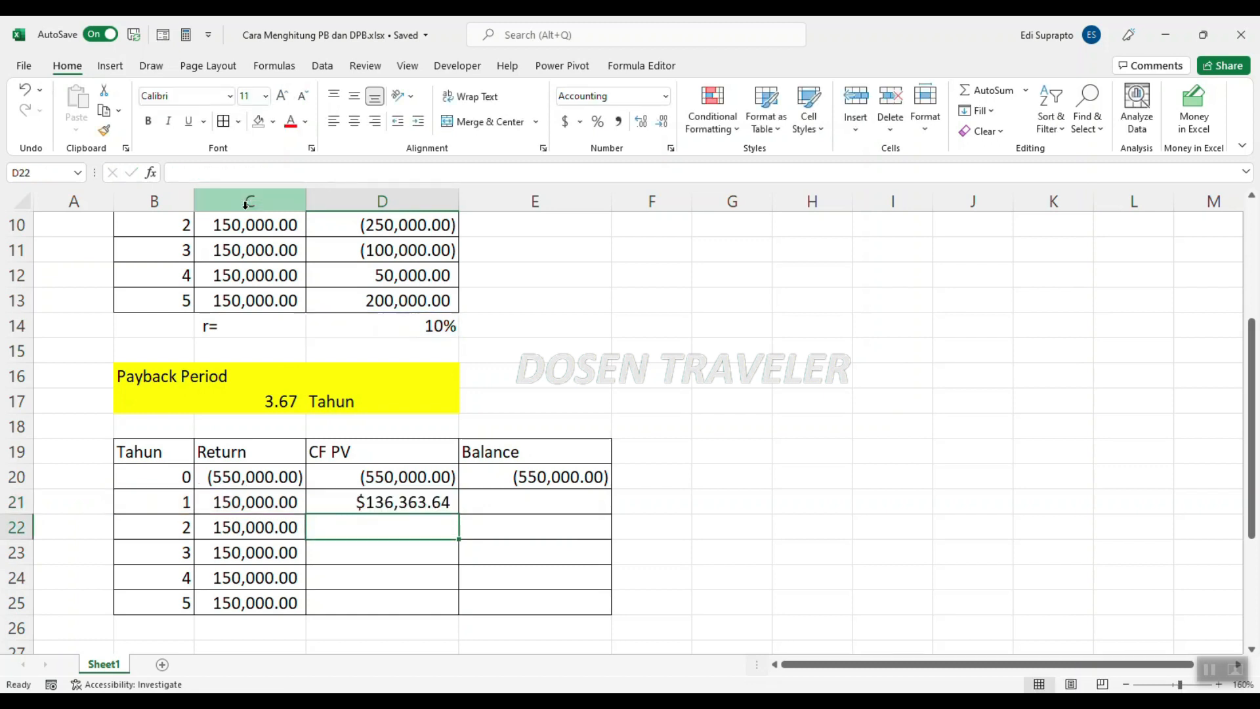
pyautogui.click(431, 510)
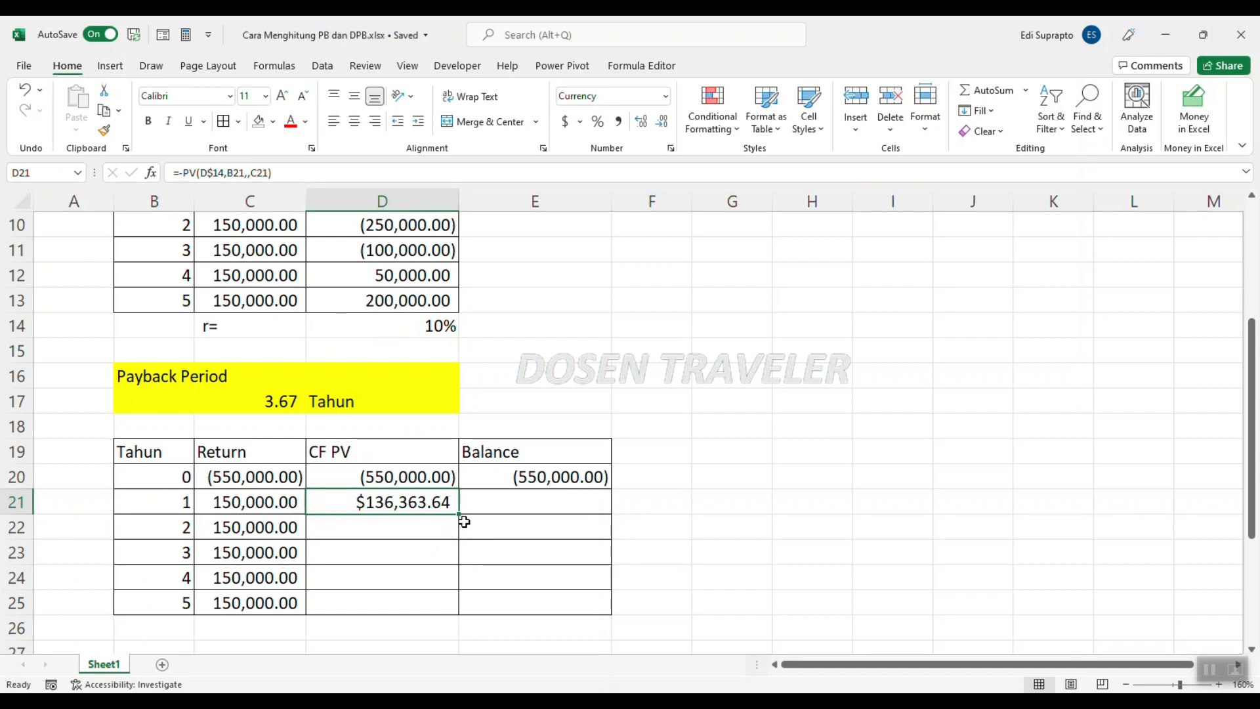
pyautogui.moveTo(457, 515); pyautogui.dragTo(460, 614)
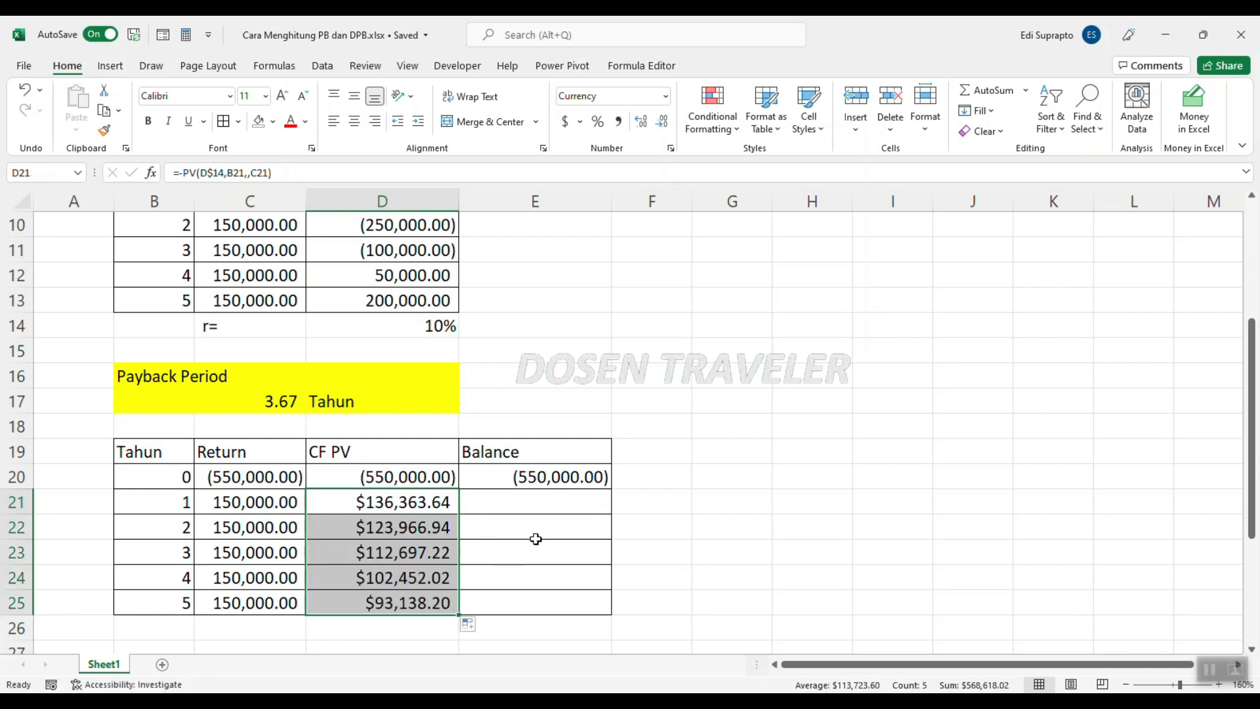
pyautogui.click(679, 535)
# Format the present values in D21:D25 as Number with the comma style instead of currency
pyautogui.moveTo(402, 502); pyautogui.dragTo(415, 597)
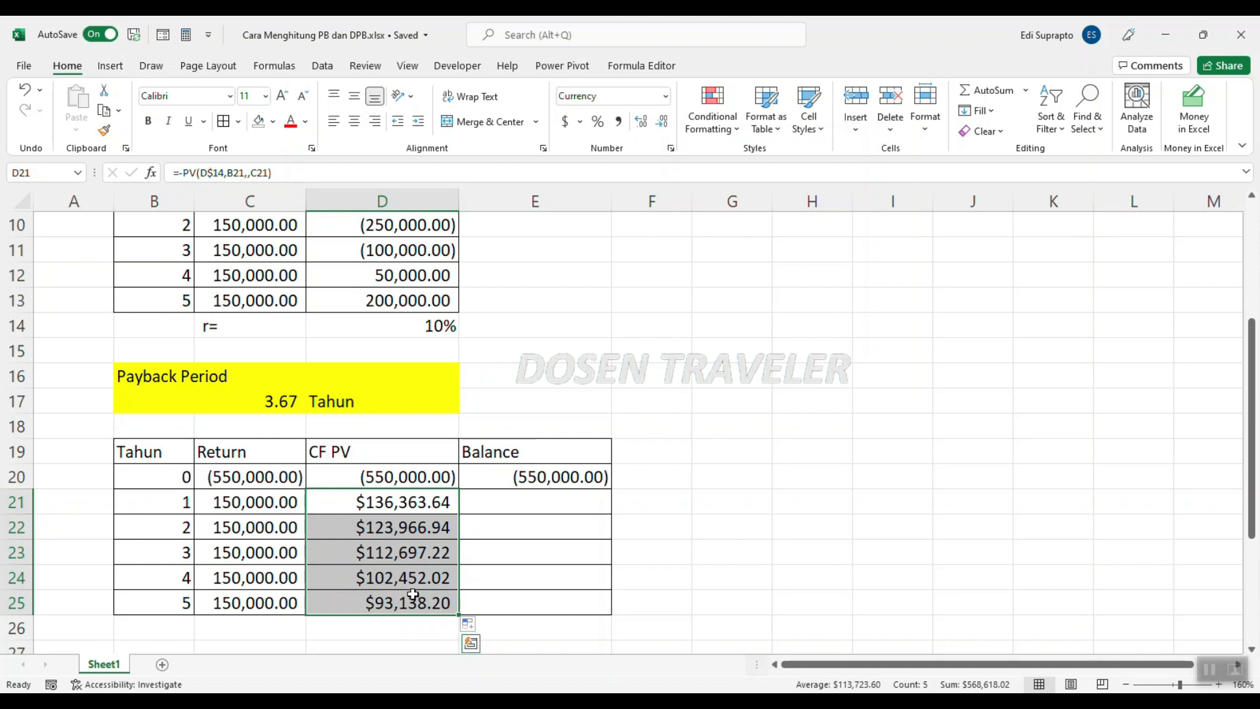
pyautogui.click(667, 100)
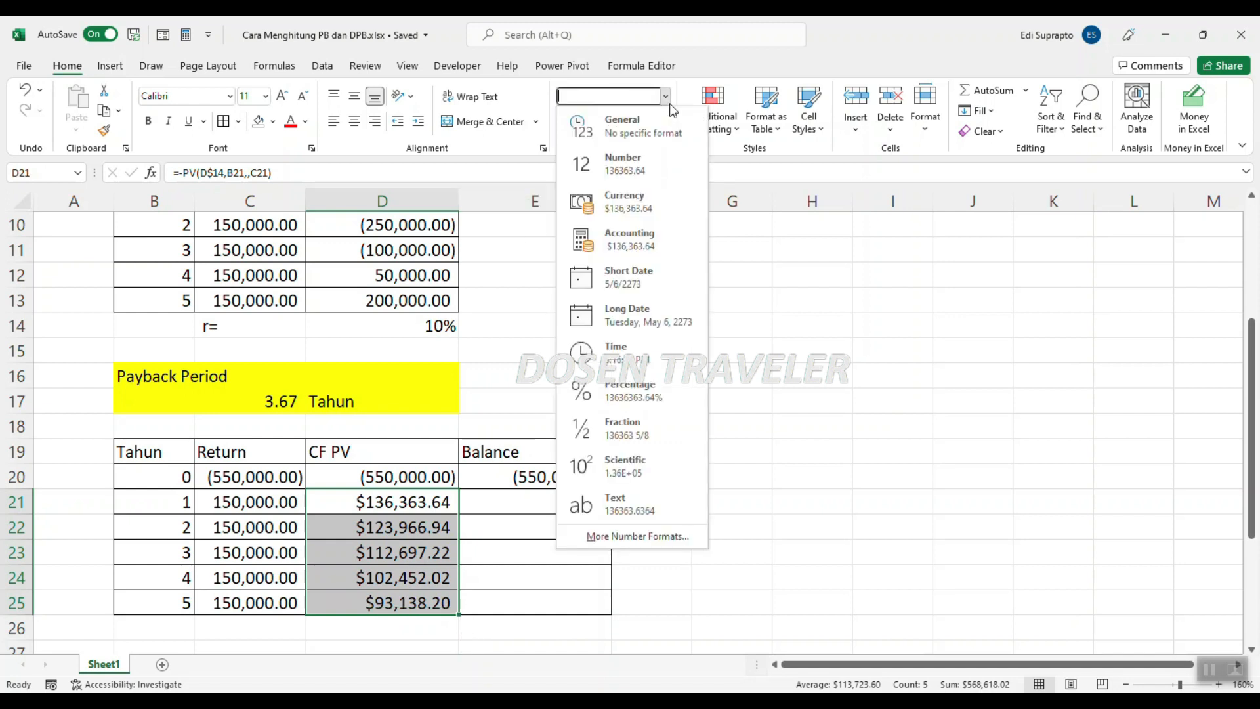
pyautogui.click(631, 172)
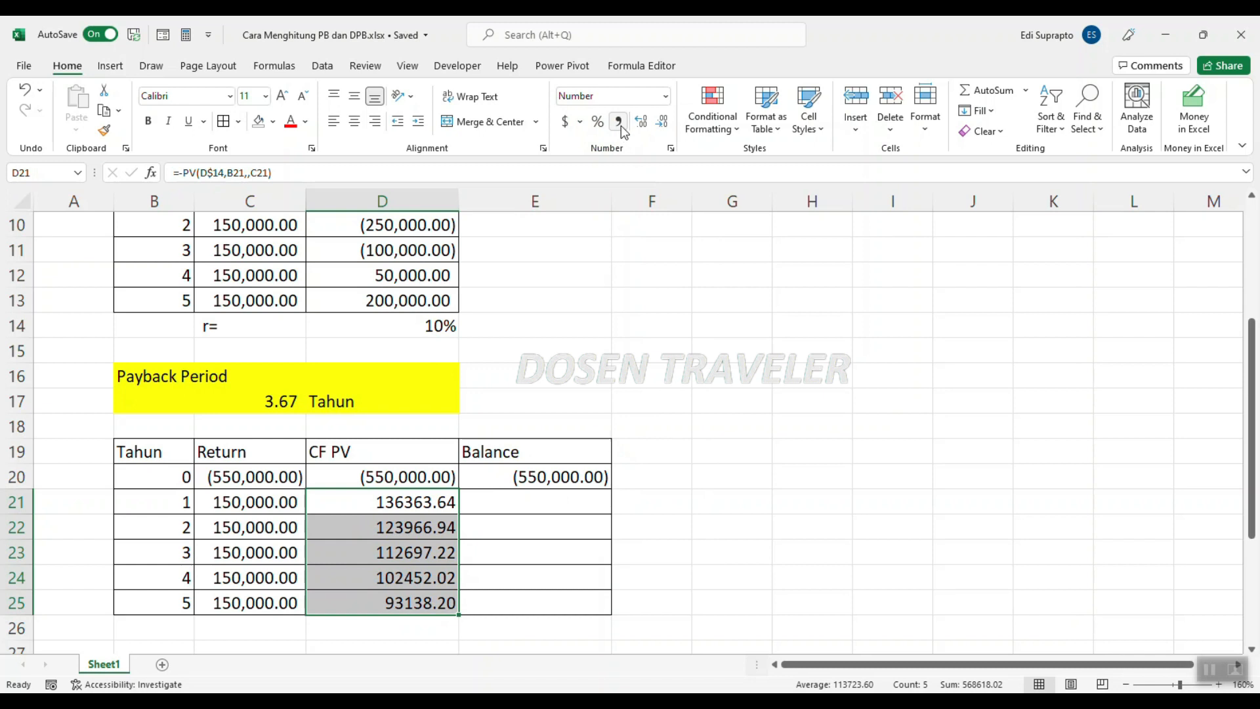
pyautogui.click(618, 121)
pyautogui.click(731, 430)
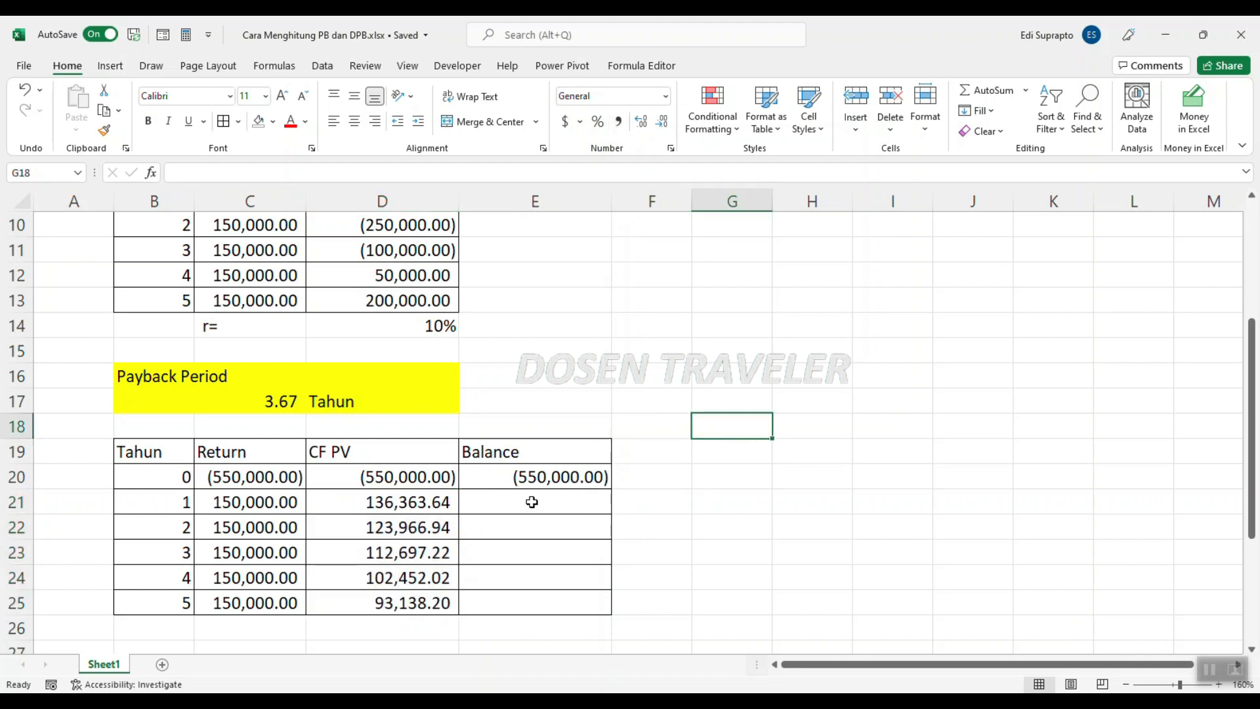
# Calculate the year 1 discounted balance in E21 with the formula =E20+D21
pyautogui.click(532, 502)
pyautogui.write('=')
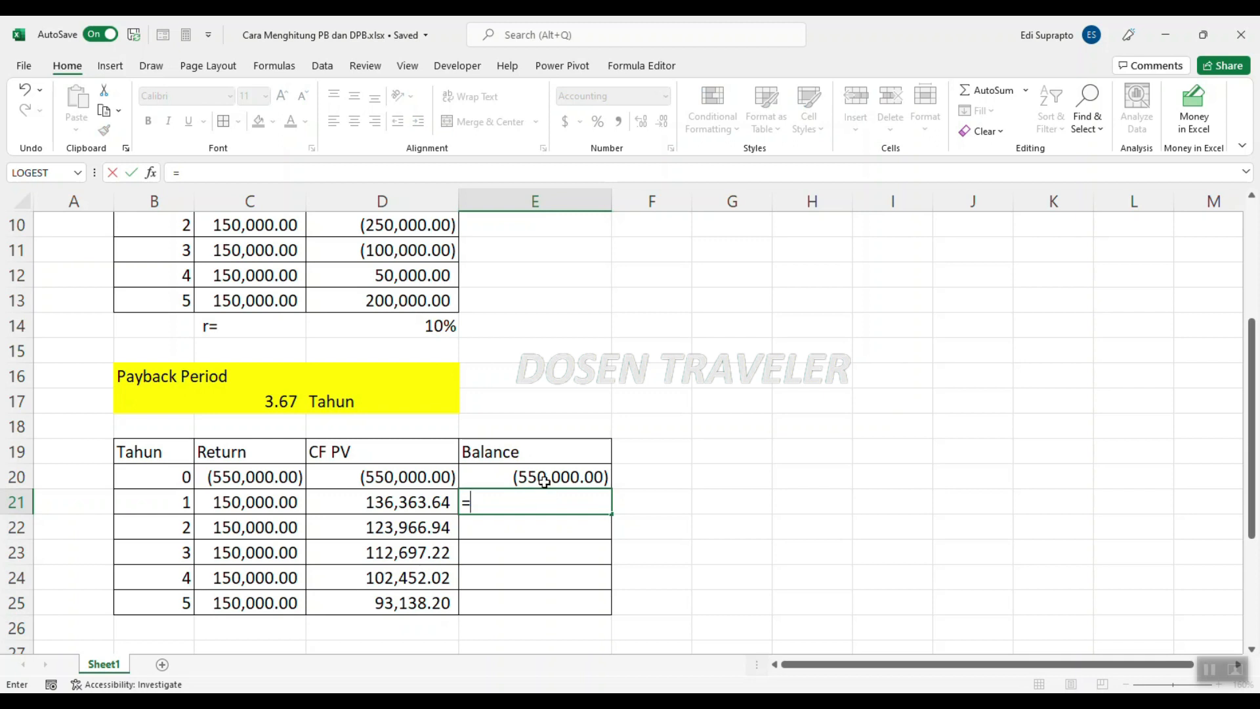
pyautogui.click(545, 480)
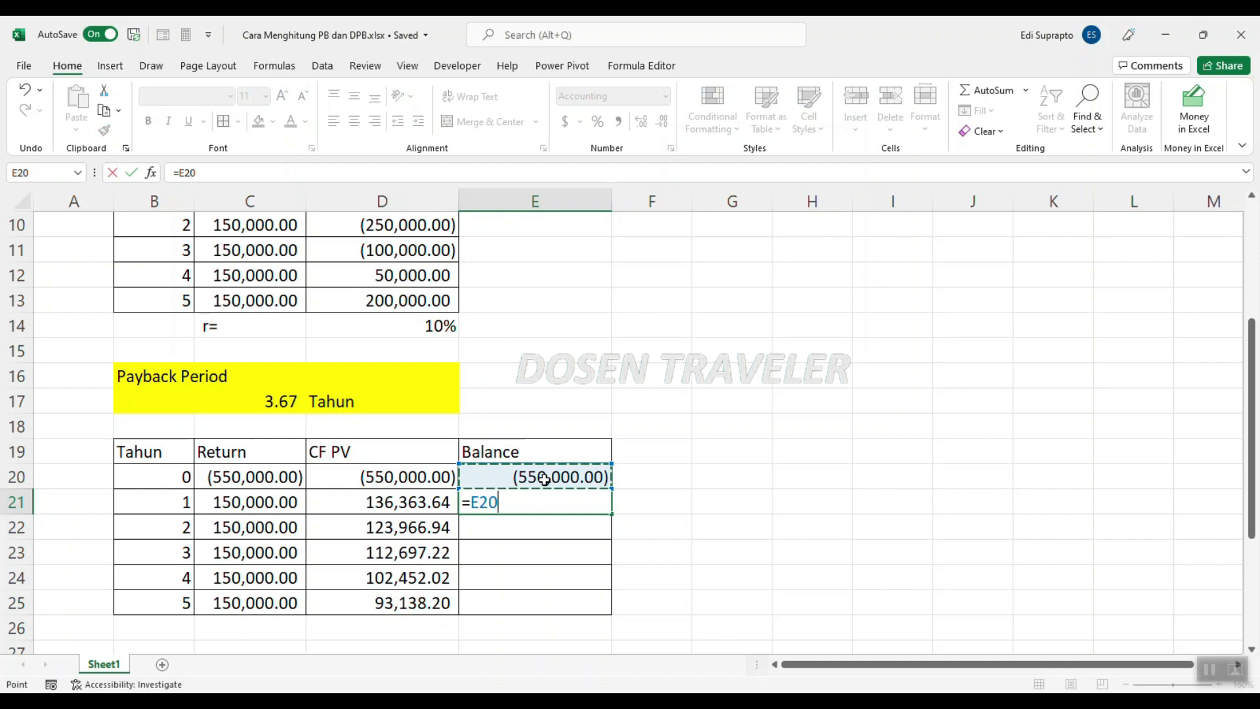
pyautogui.write('+')
pyautogui.click(406, 504)
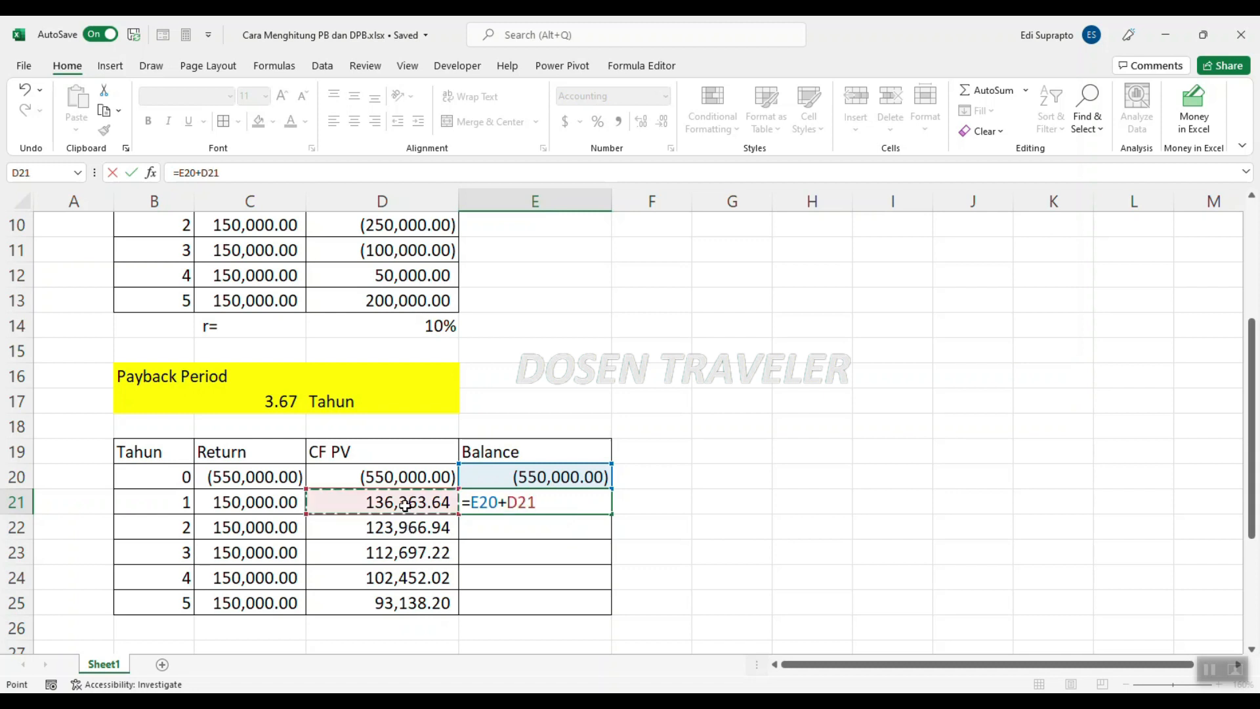
pyautogui.press('Return')
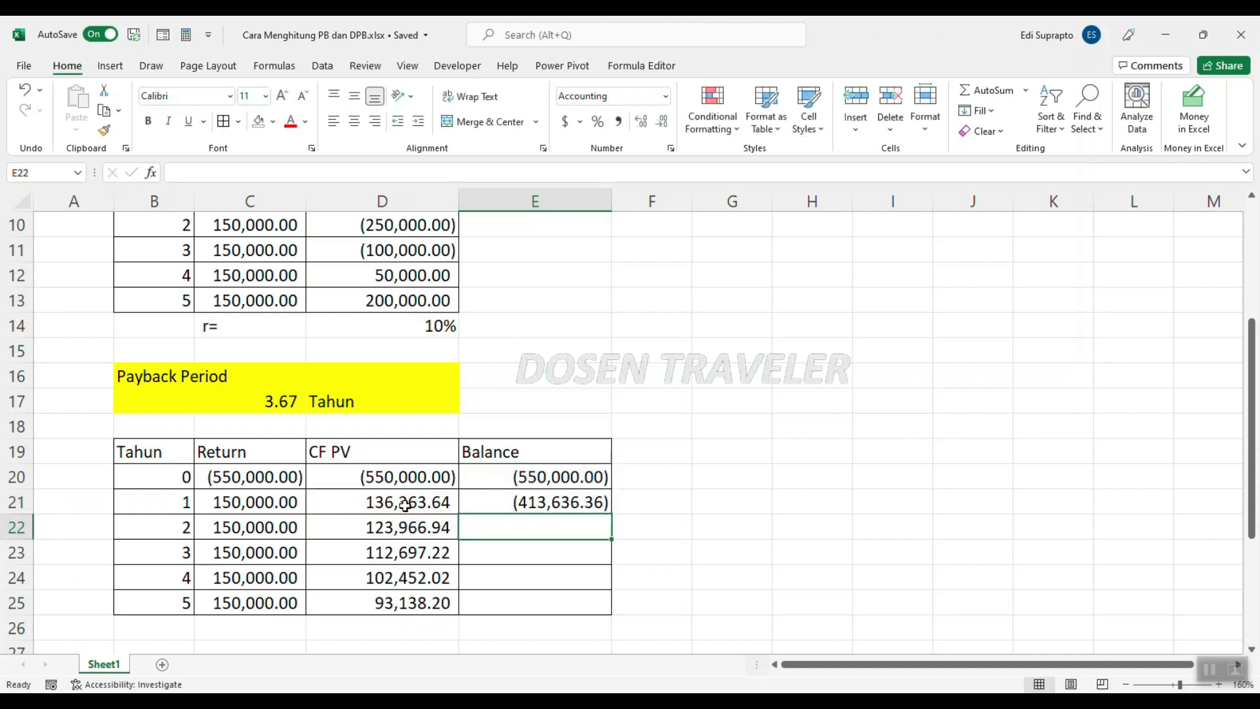
# Fill the balance formula in E21 down through E25
pyautogui.click(561, 505)
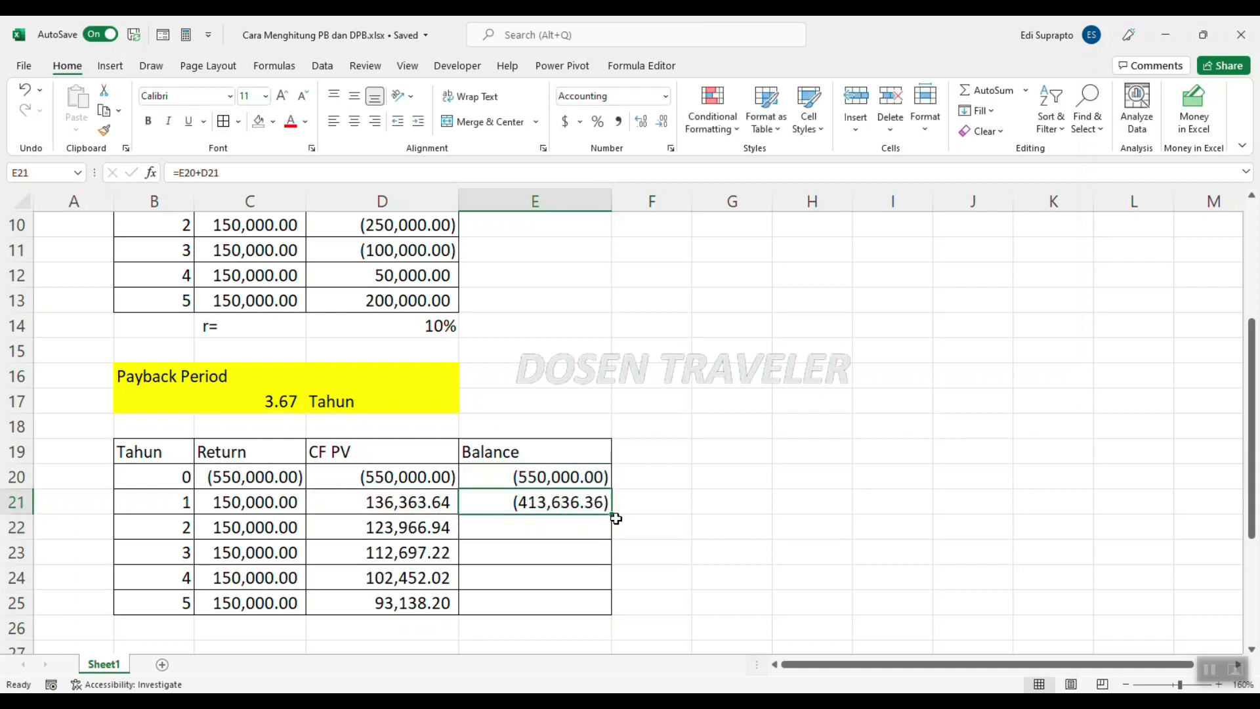
pyautogui.moveTo(612, 514); pyautogui.dragTo(619, 610)
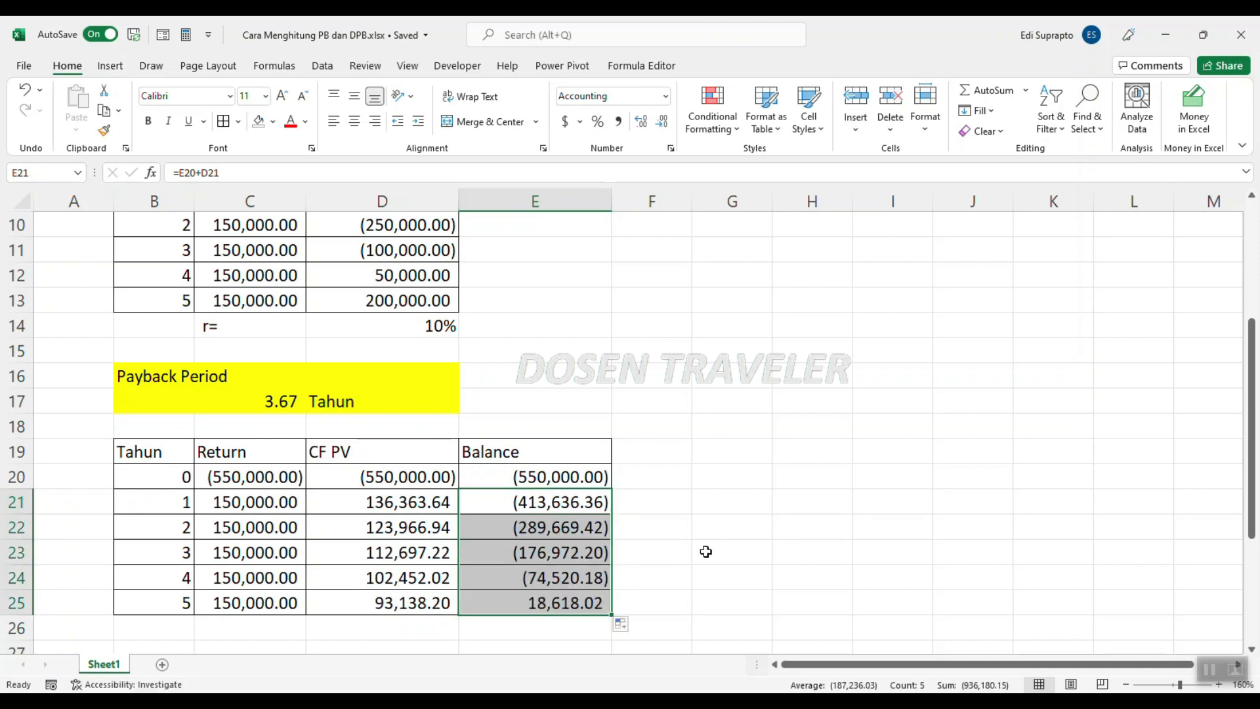
pyautogui.click(705, 551)
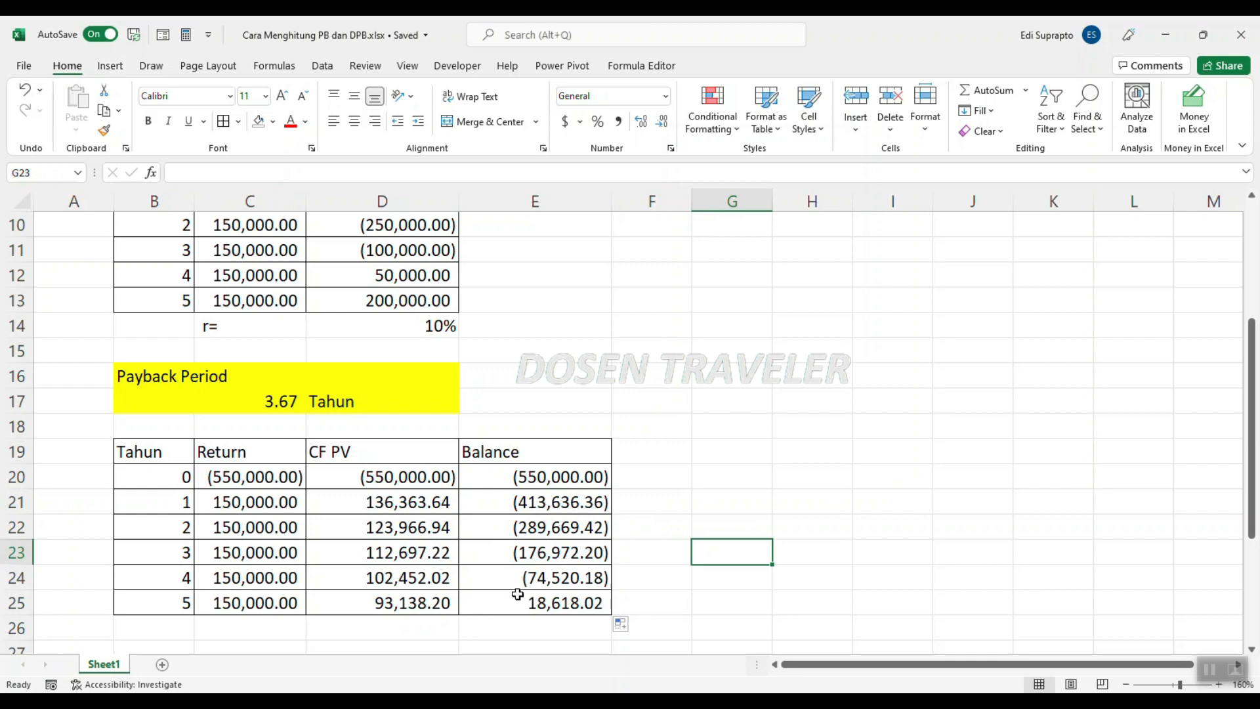
# Enter the label Discounted Payback Period in B27 below the present value table
pyautogui.scroll(-1, 346, 528)
pyautogui.scroll(-1, 346, 528)
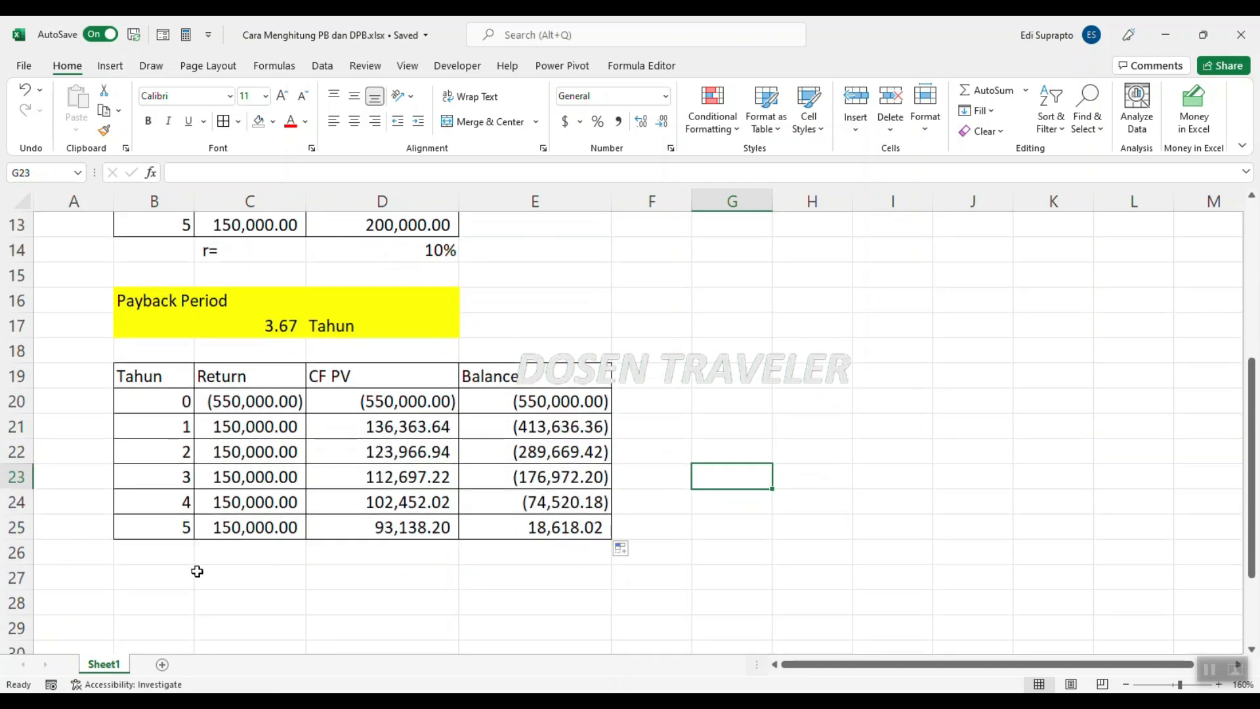
pyautogui.click(150, 588)
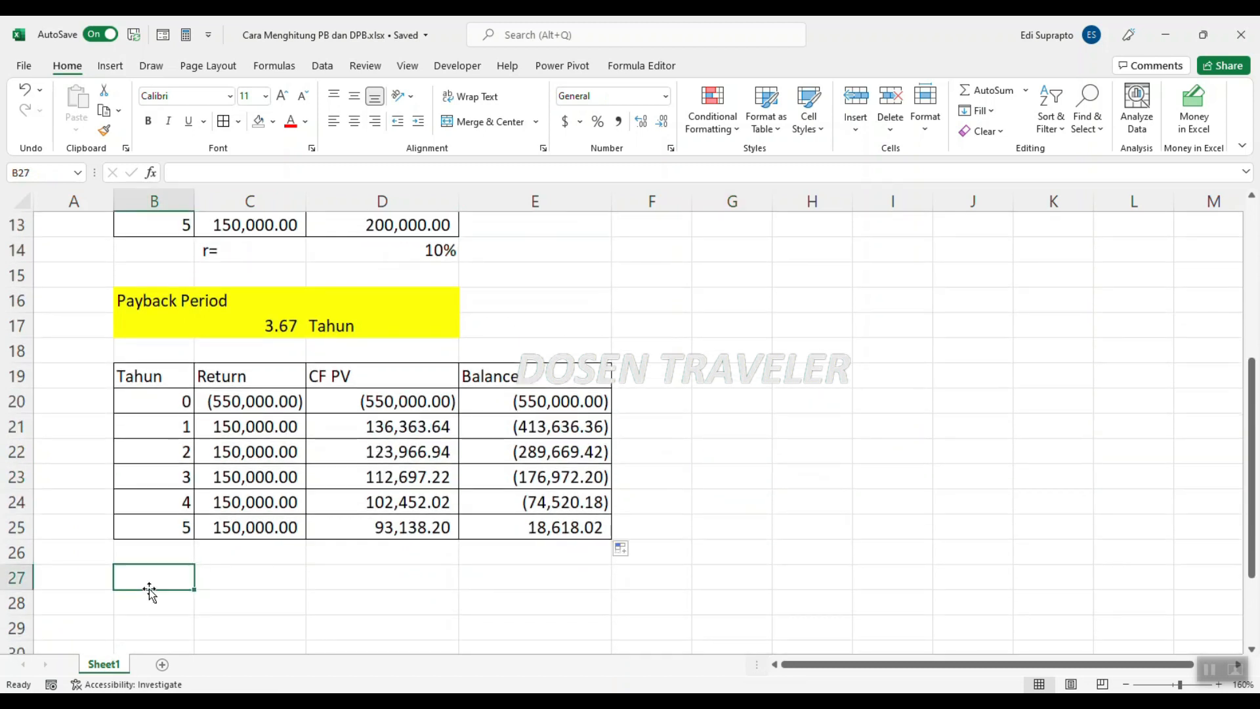
pyautogui.write('Disc')
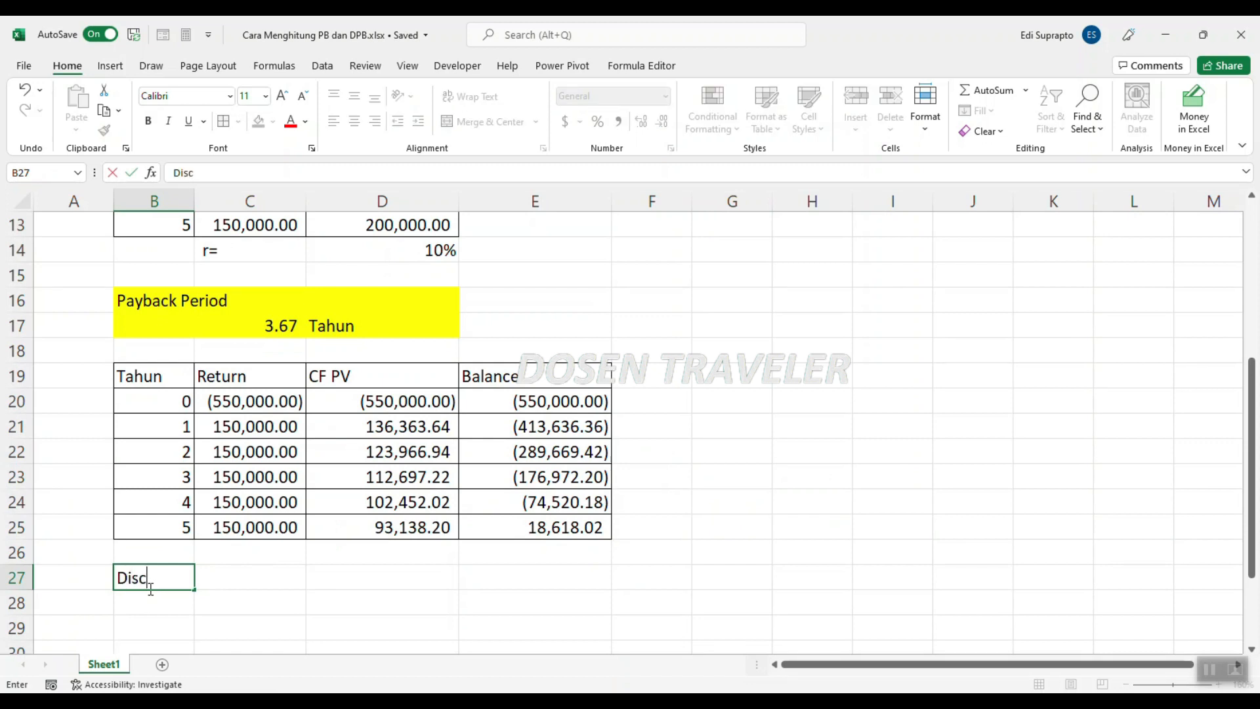
pyautogui.write('ounted')
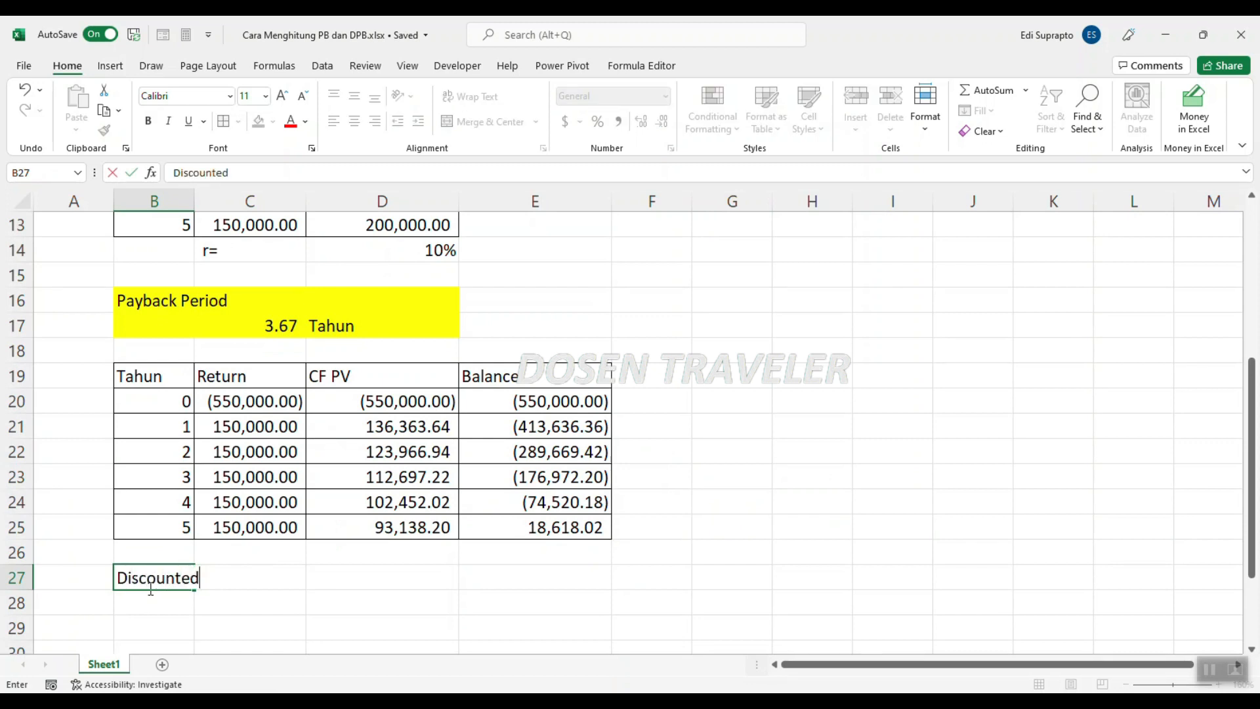
pyautogui.write(' Payback Period')
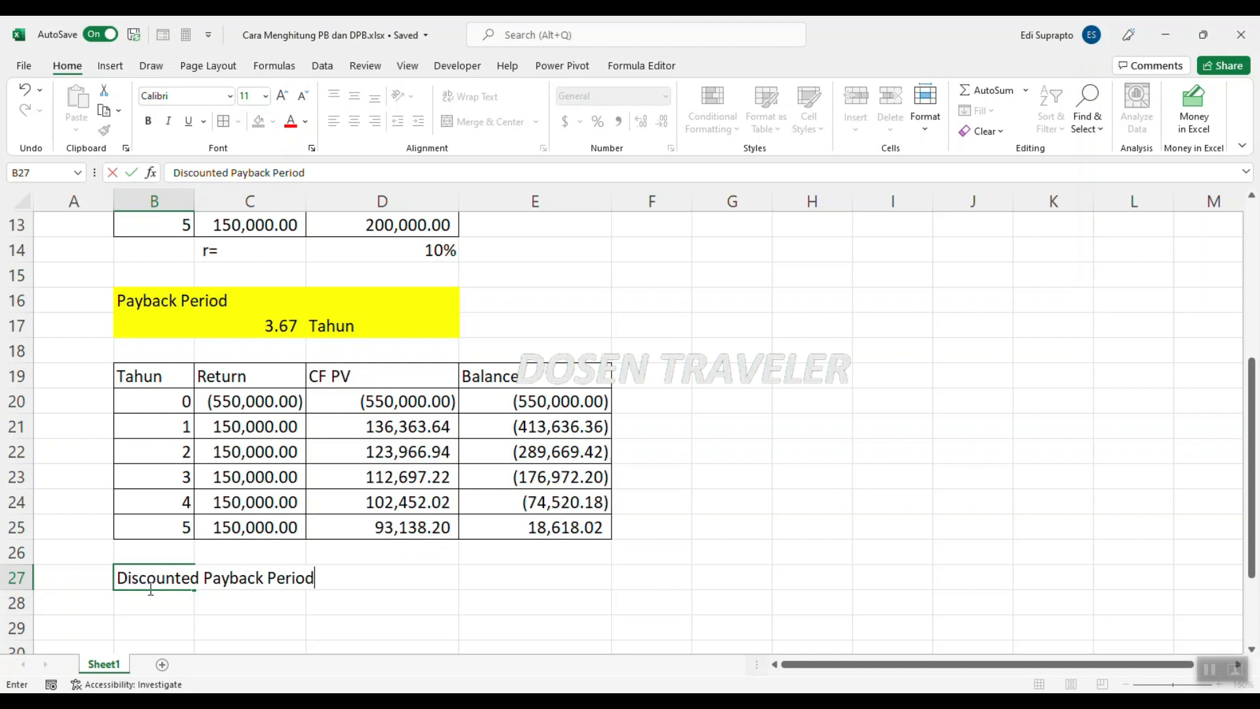
# Build the discounted payback formula =B24+(E24/D25) in E27, on the label's row
pyautogui.press('Tab')
pyautogui.press('Tab')
pyautogui.press('Tab')
pyautogui.write('=')
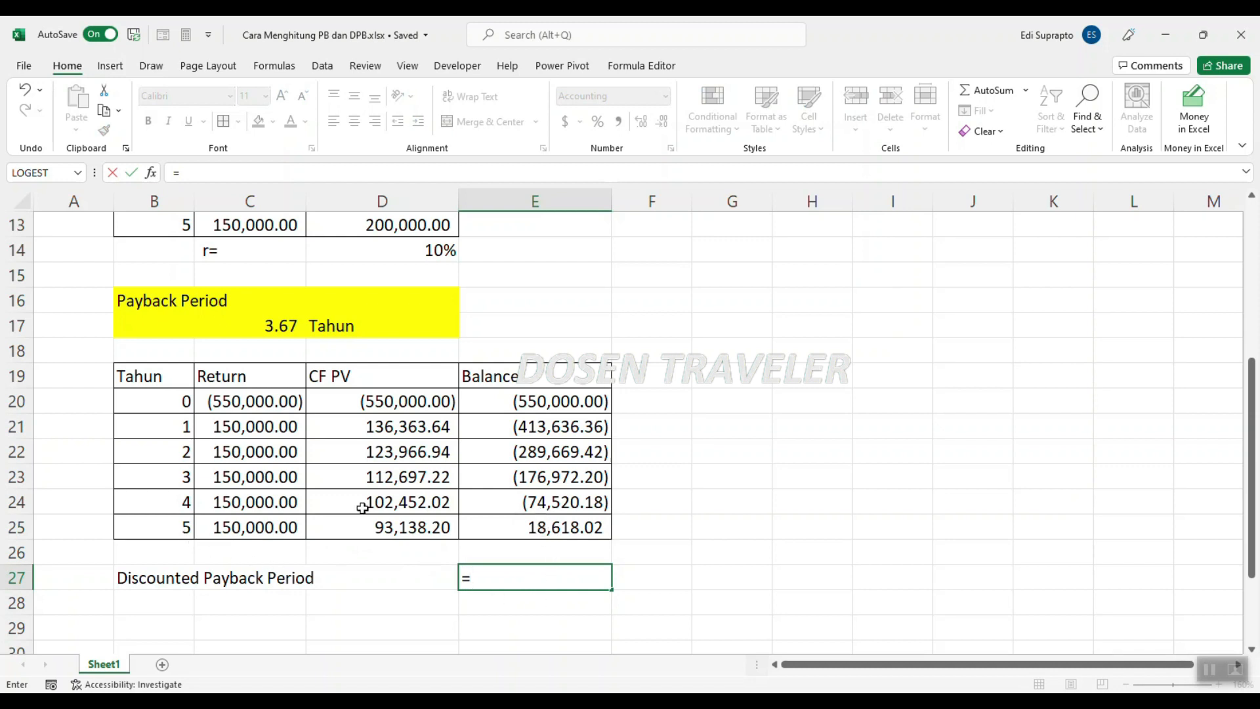
pyautogui.click(173, 507)
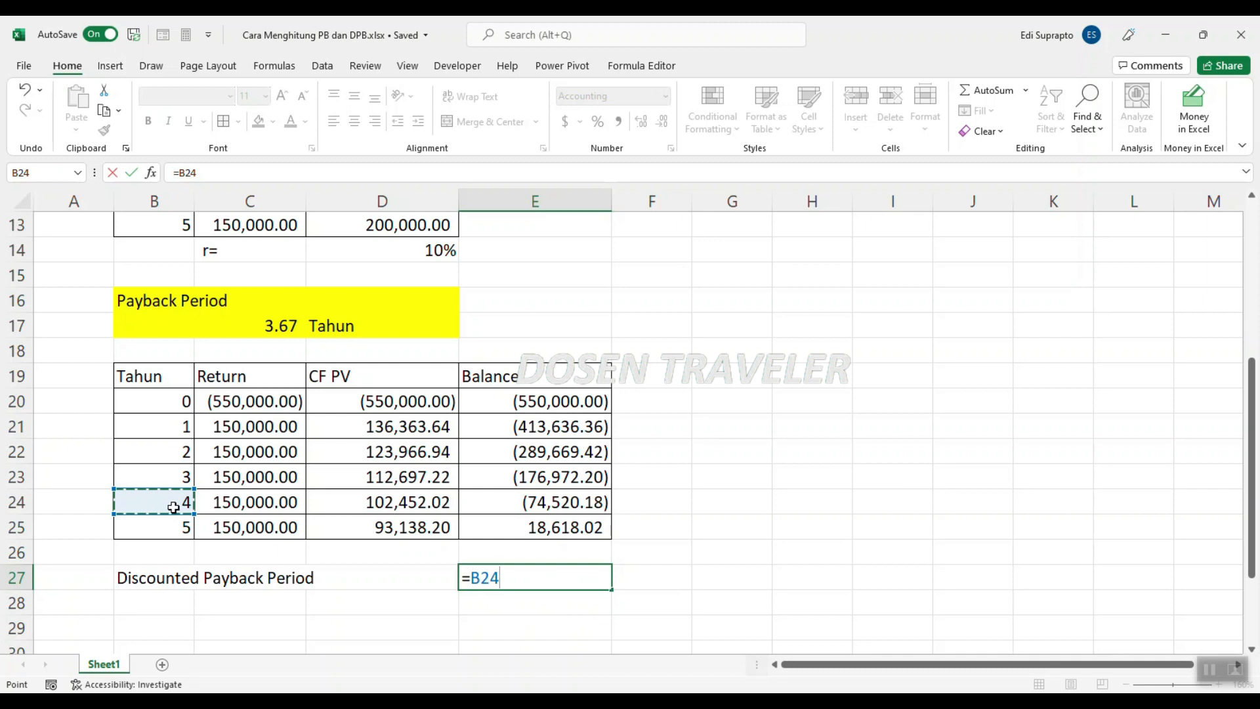
pyautogui.write('+(')
pyautogui.click(545, 503)
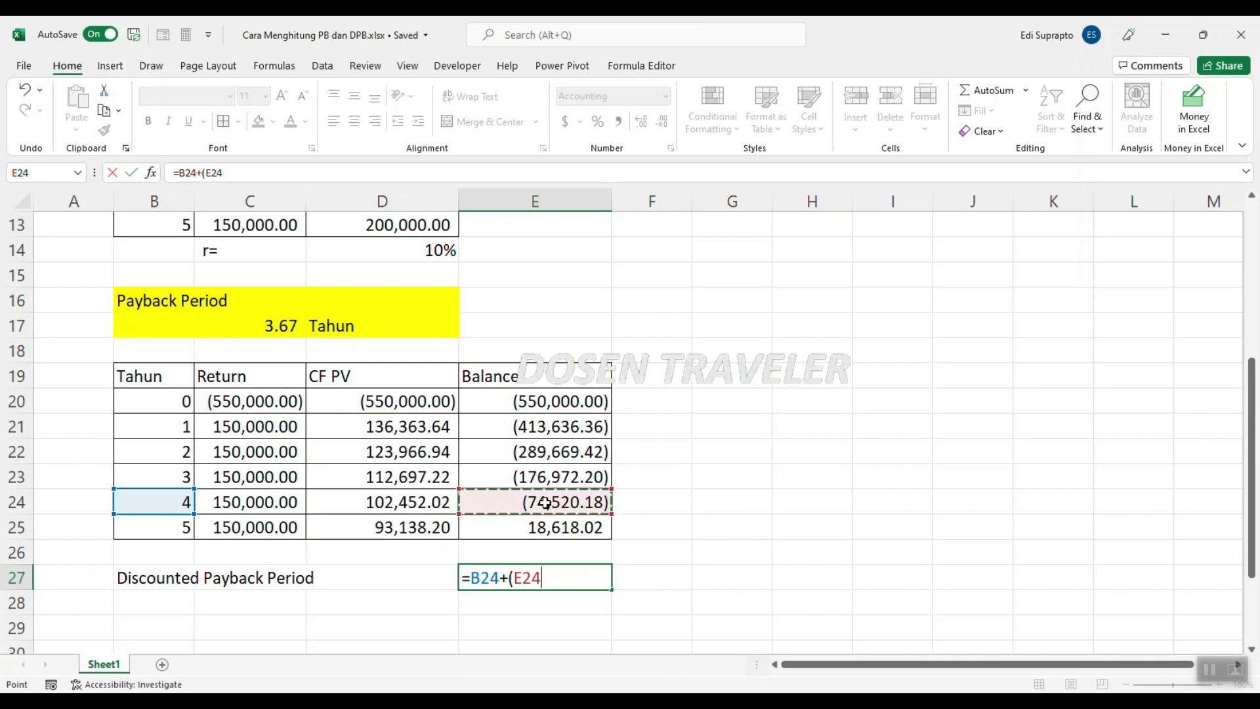
pyautogui.write('/')
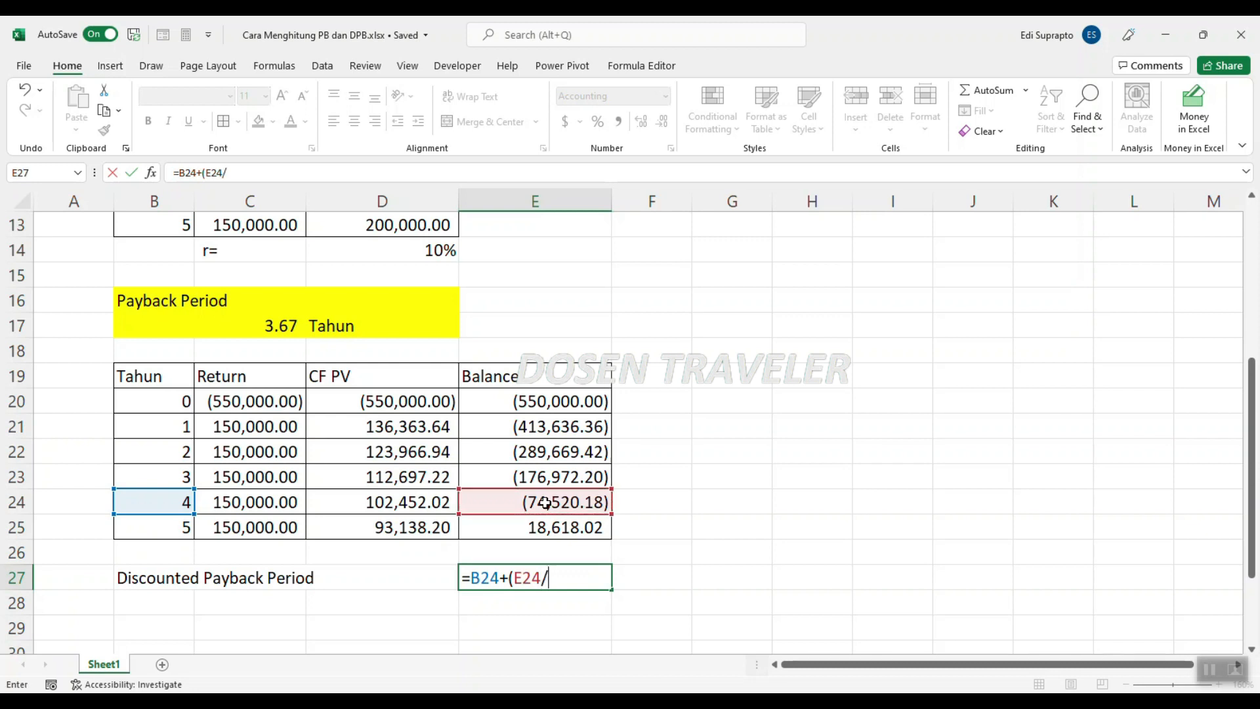
pyautogui.click(393, 530)
pyautogui.write(')')
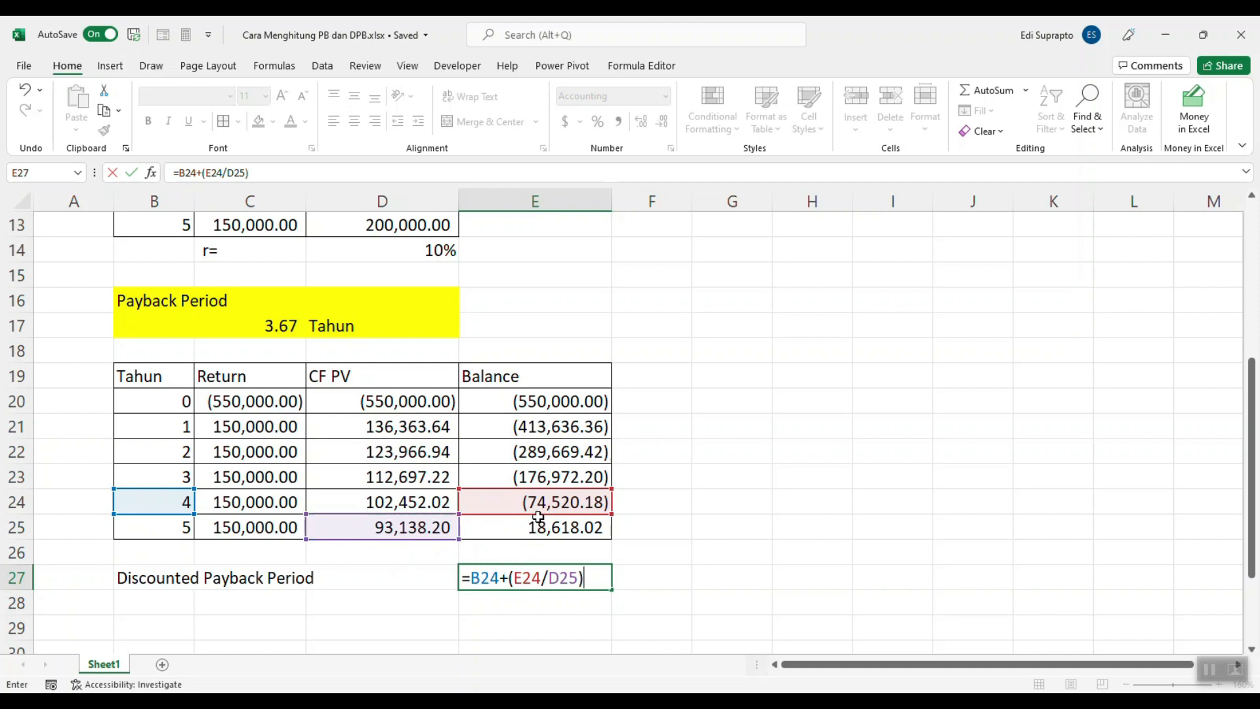
# Negate the E24 term in E27's formula so it reads =B24+(-E24/D25)
pyautogui.click(523, 577)
pyautogui.write('-')
pyautogui.press('Return')
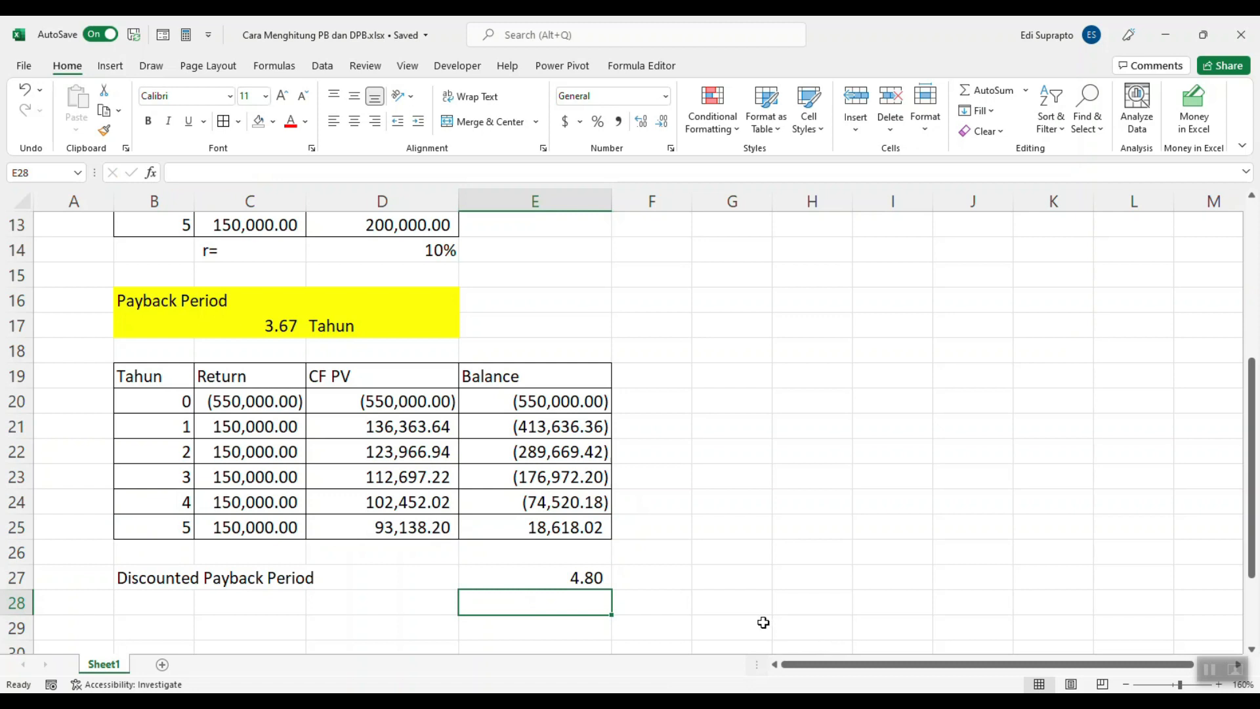
# Enter the unit Tahun in F27 beside the discounted payback result
pyautogui.click(657, 577)
pyautogui.write('Tahun')
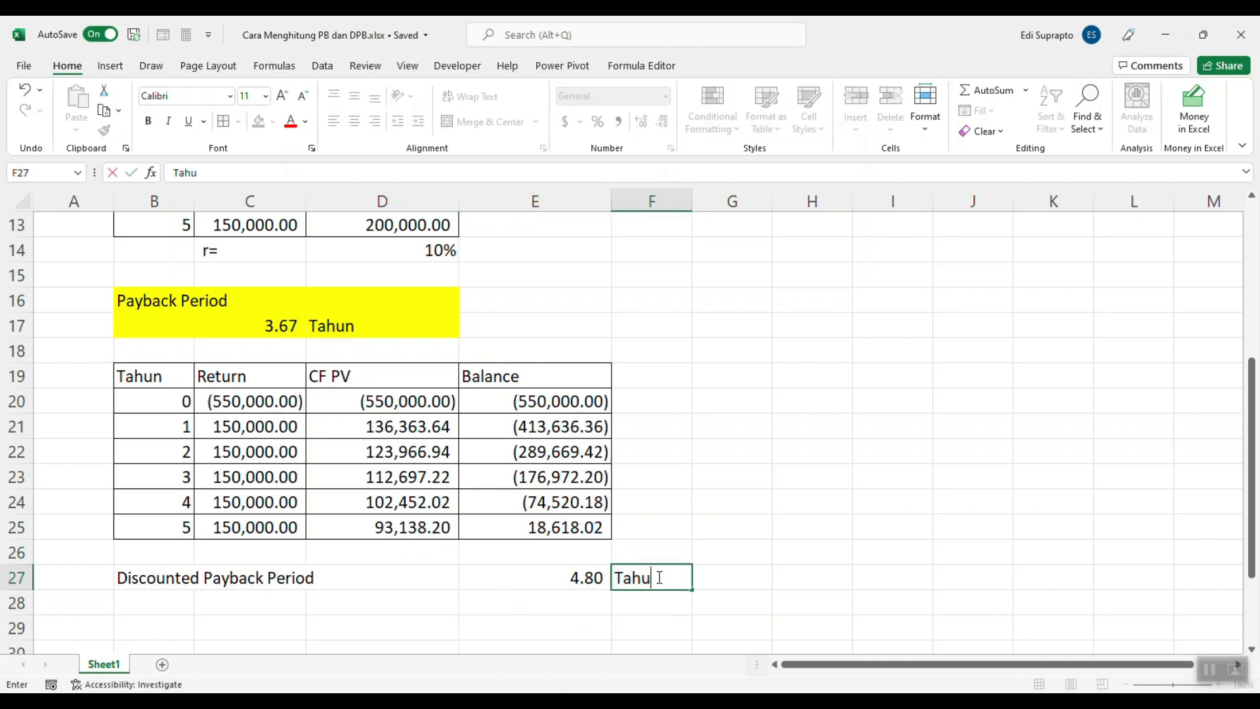
pyautogui.press('Return')
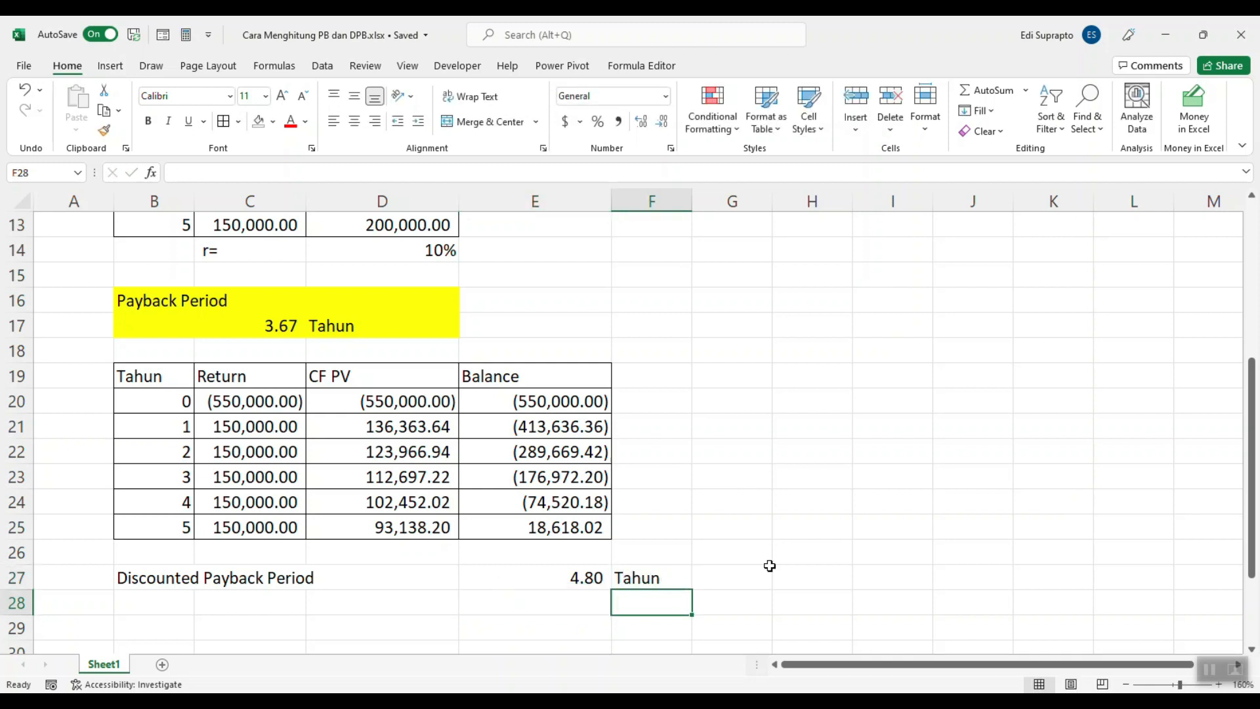
# Review the problem statement and enter the conclusion "Jawabannya: Proyek dapat kita terima" in B28
pyautogui.scroll(4, 763, 564)
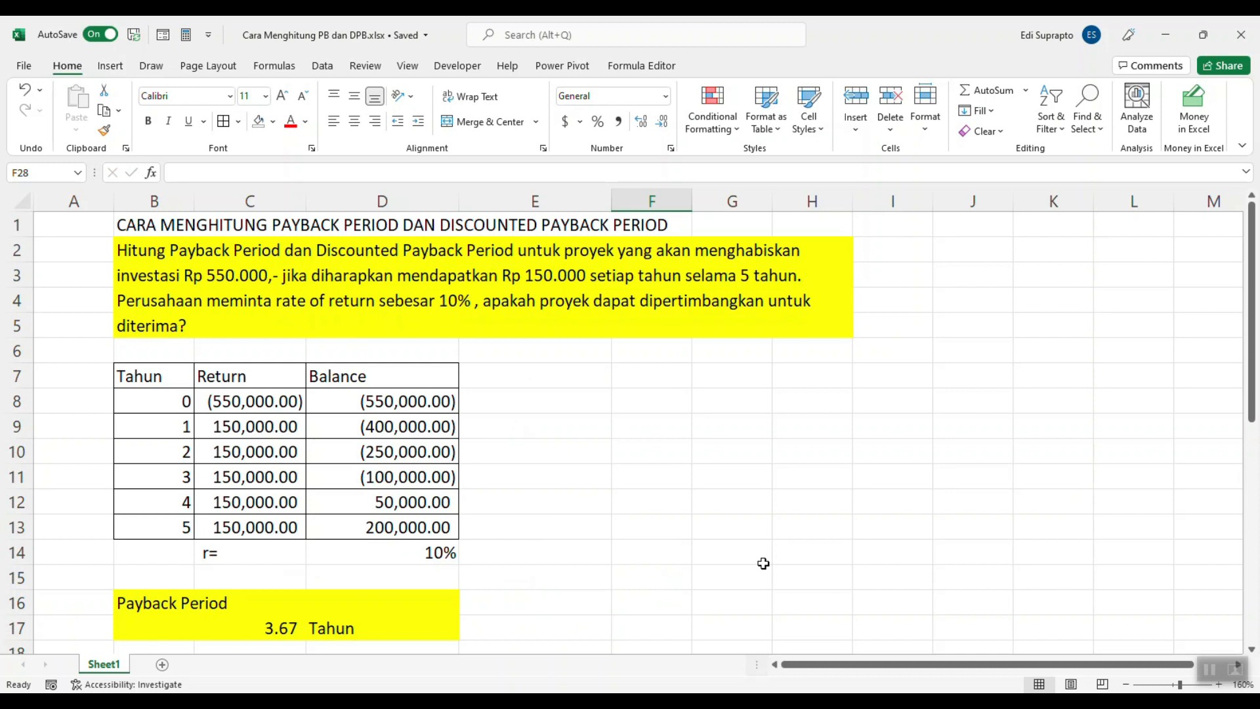
pyautogui.scroll(-4, 760, 560)
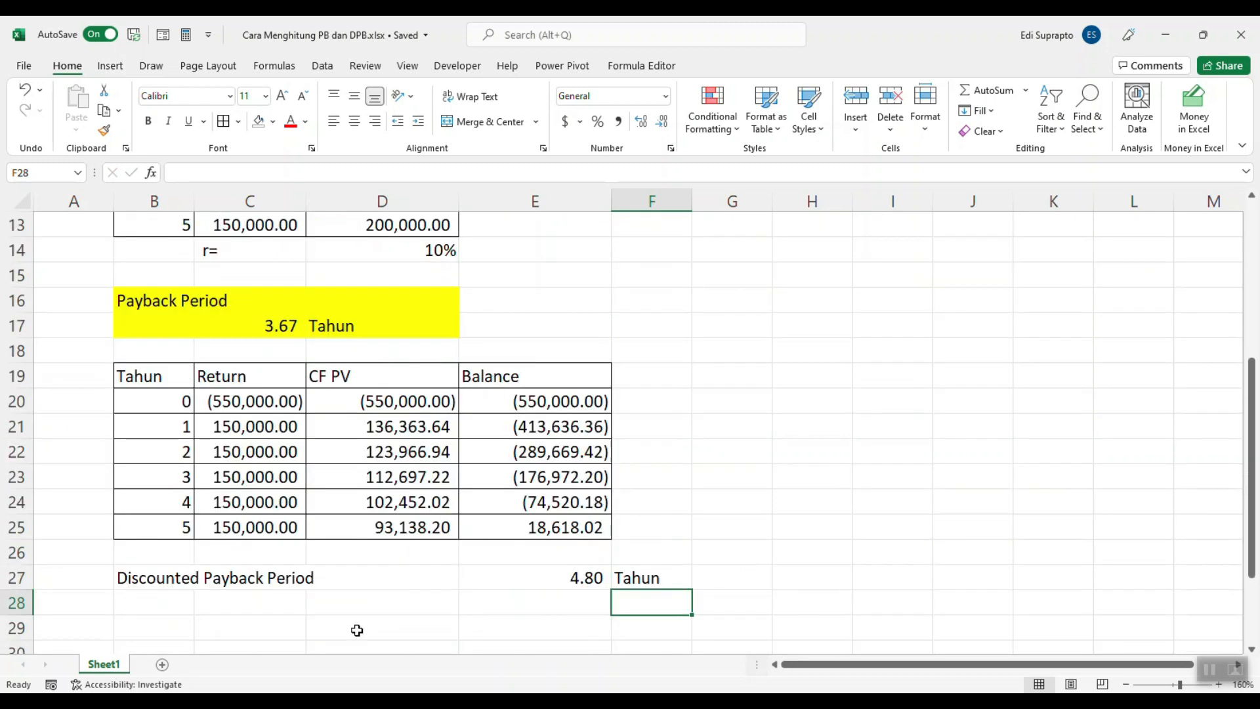
pyautogui.click(161, 607)
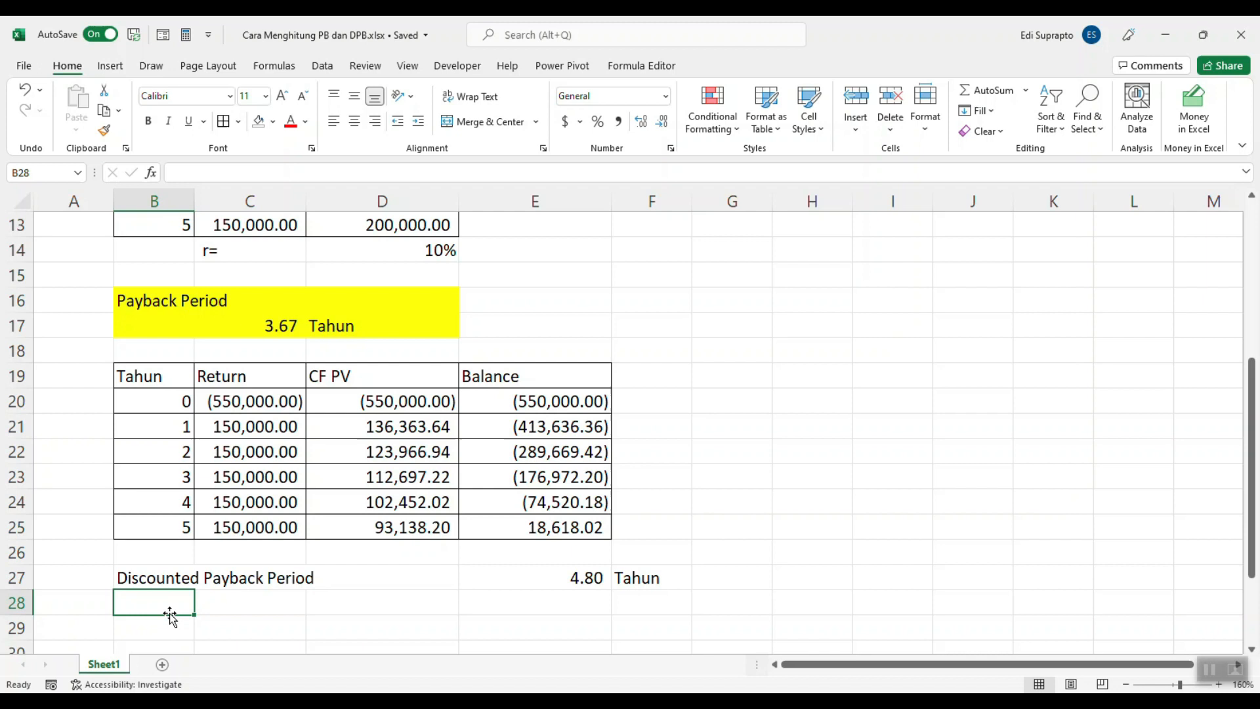
pyautogui.write('P')
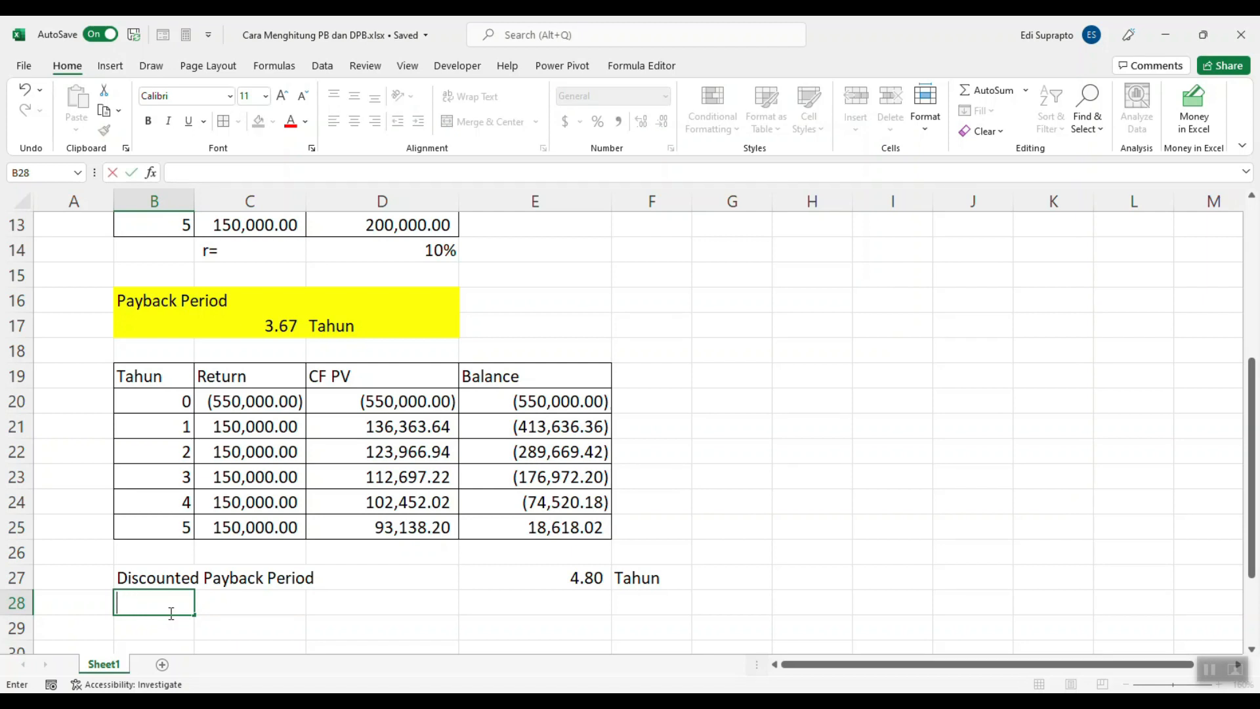
pyautogui.write('Jawabannya: Pr')
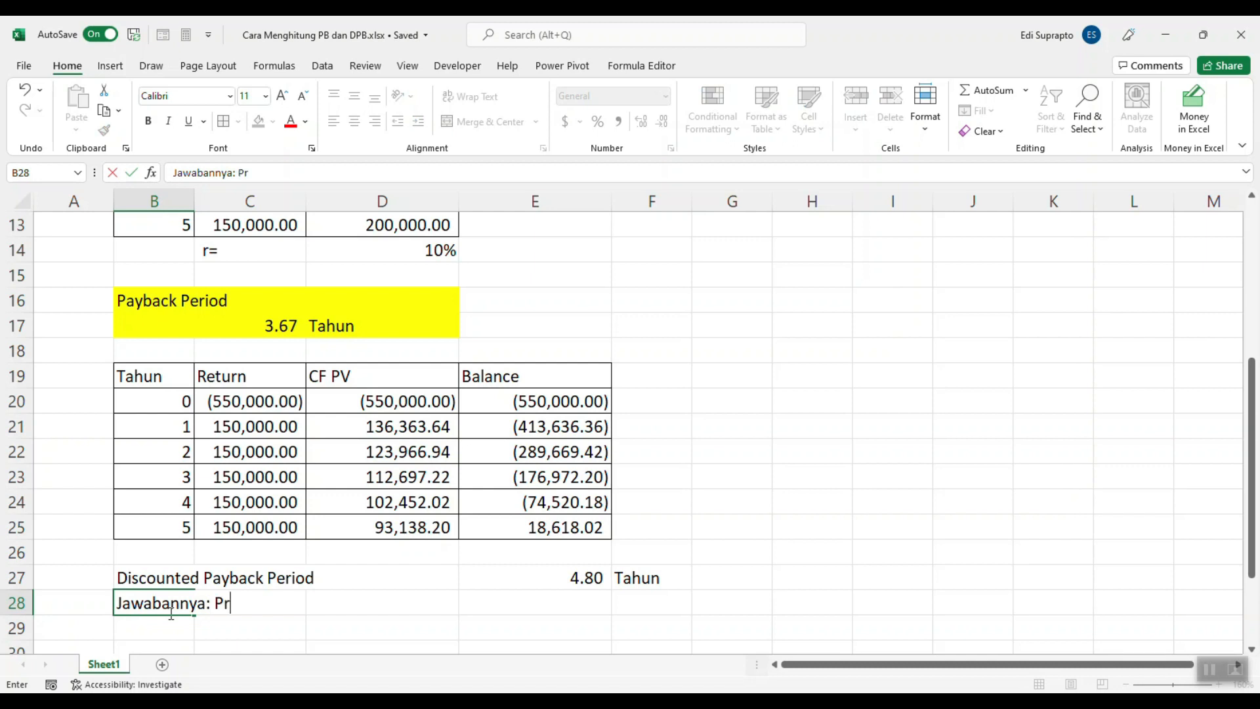
pyautogui.write('oyek dap')
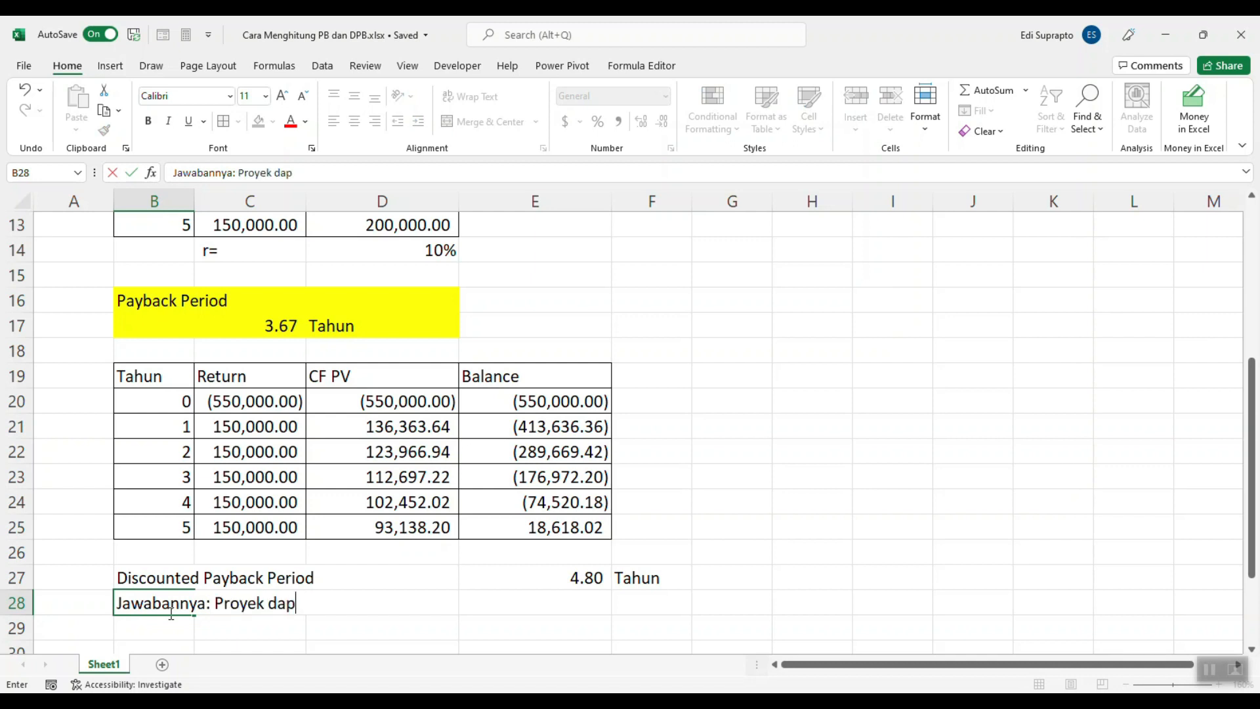
pyautogui.write('at kita terima')
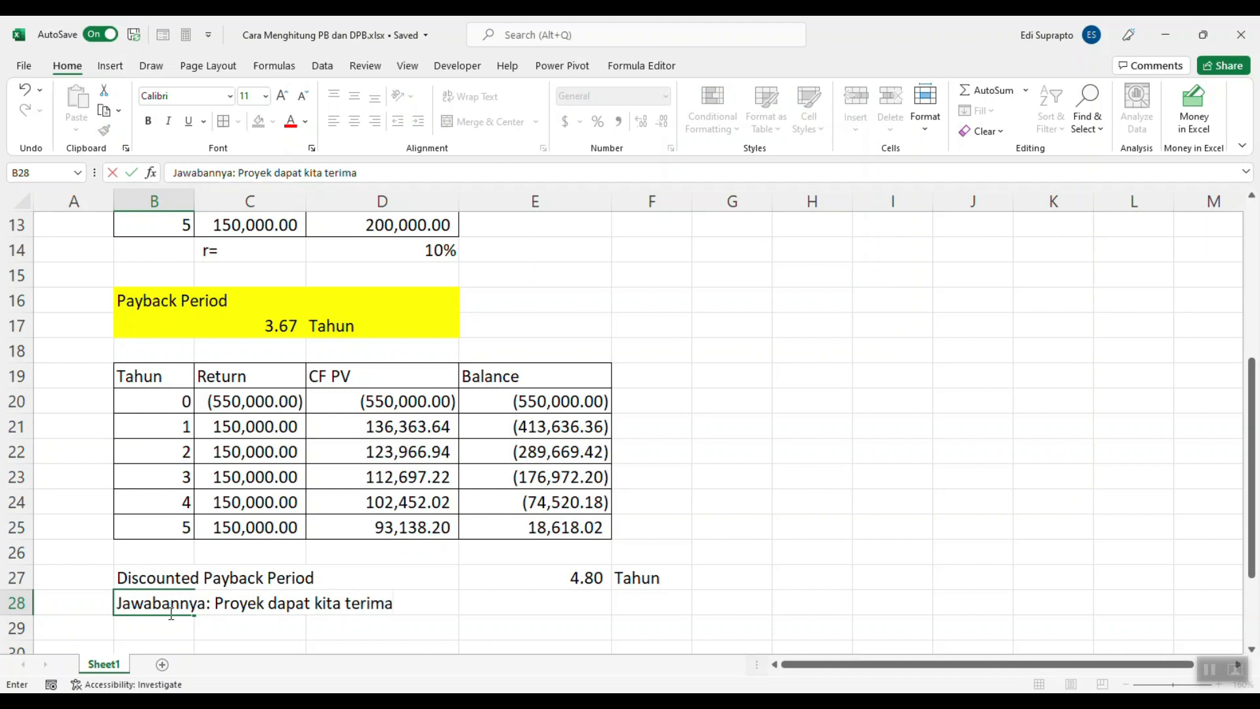
pyautogui.click(892, 503)
# Try yellow as the font color of B27:F28 and undo the color change
pyautogui.moveTo(125, 585); pyautogui.dragTo(677, 607)
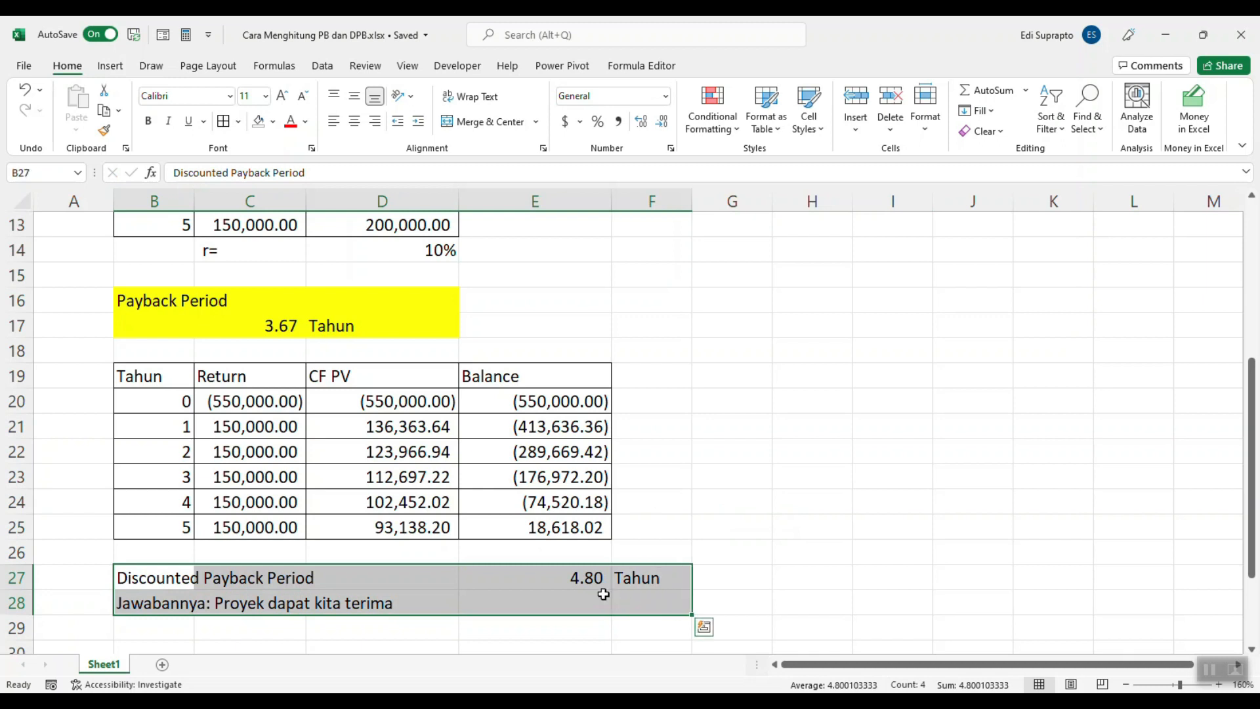
pyautogui.click(306, 121)
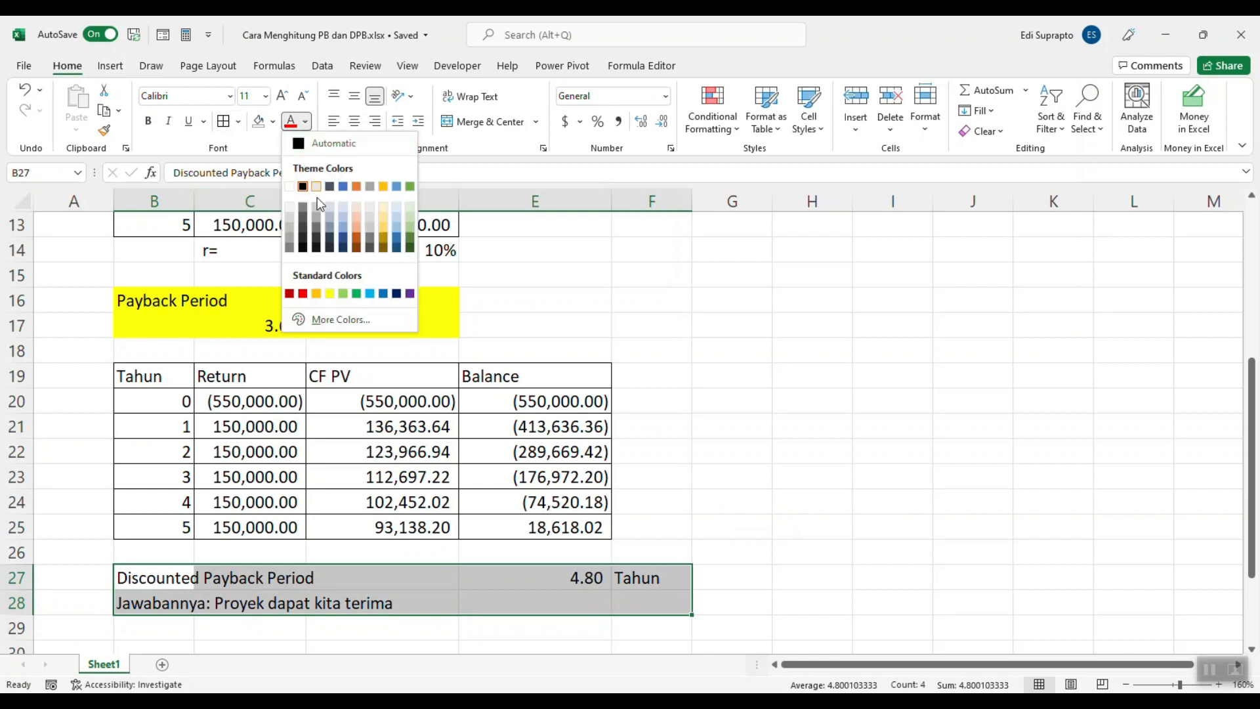
pyautogui.click(329, 290)
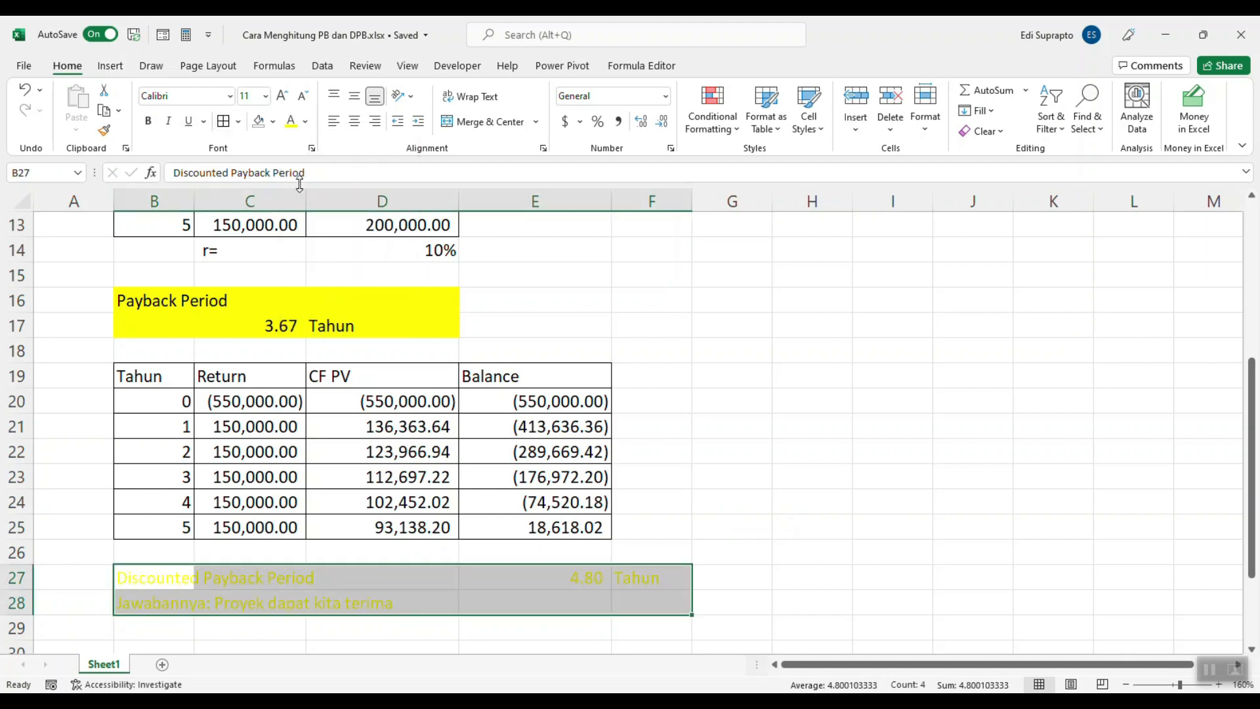
pyautogui.hotkey('ctrl', 'z')
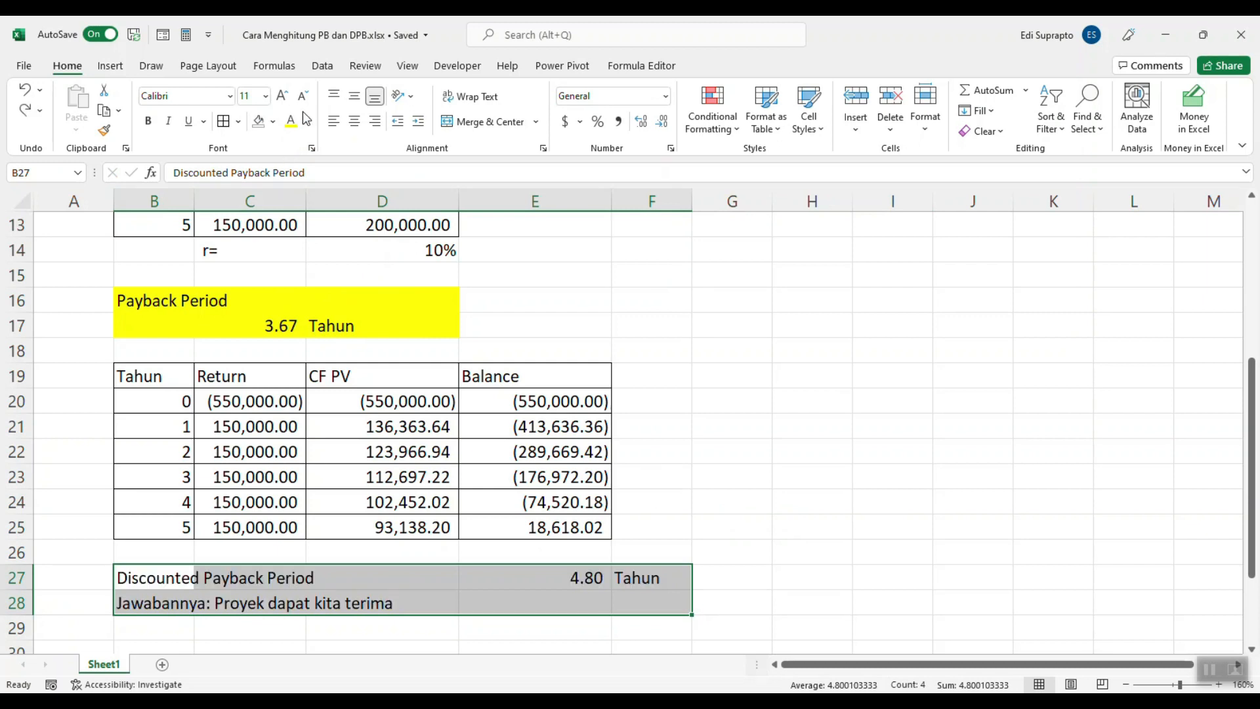
# Highlight the discounted payback result and conclusion in B27:F28 with a yellow fill
pyautogui.click(273, 121)
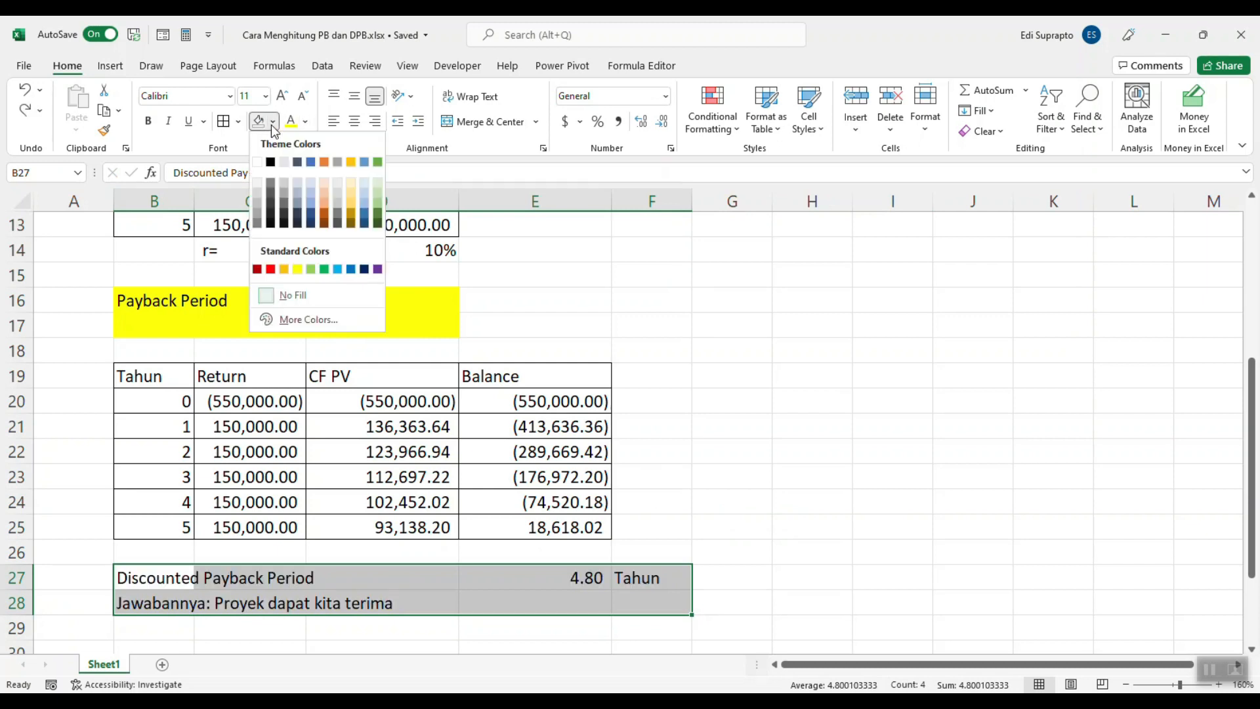
pyautogui.click(297, 270)
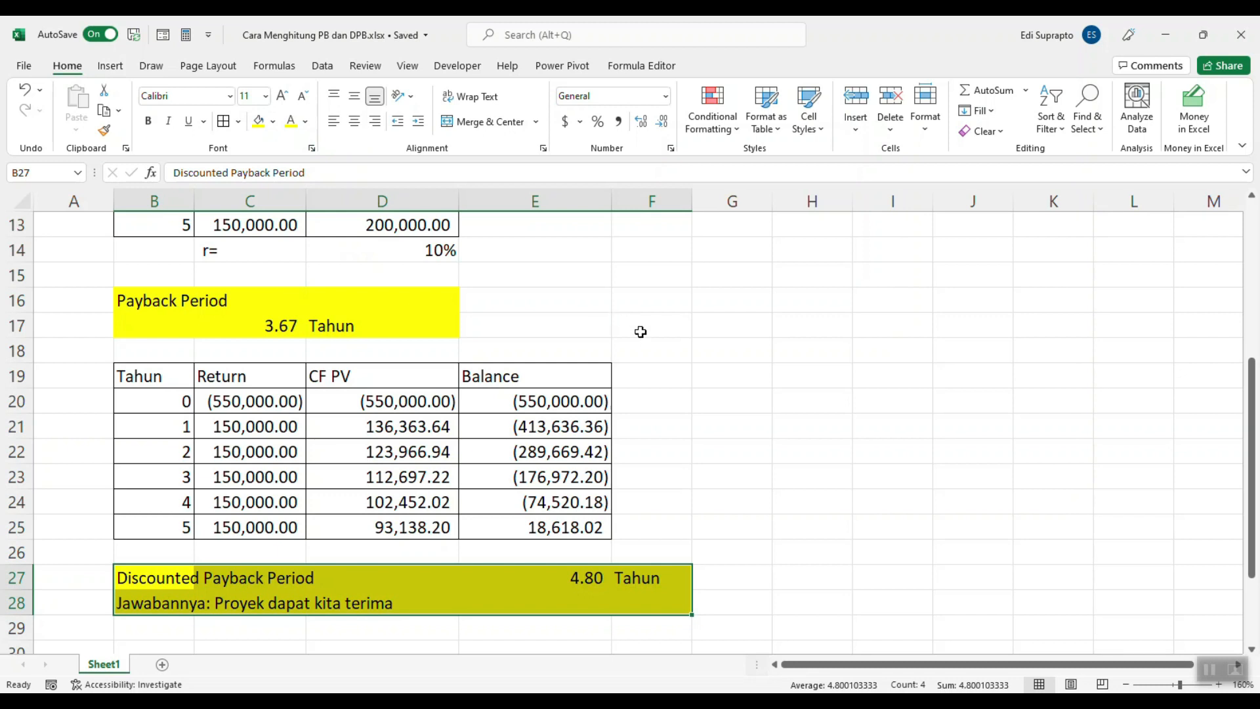
pyautogui.click(707, 366)
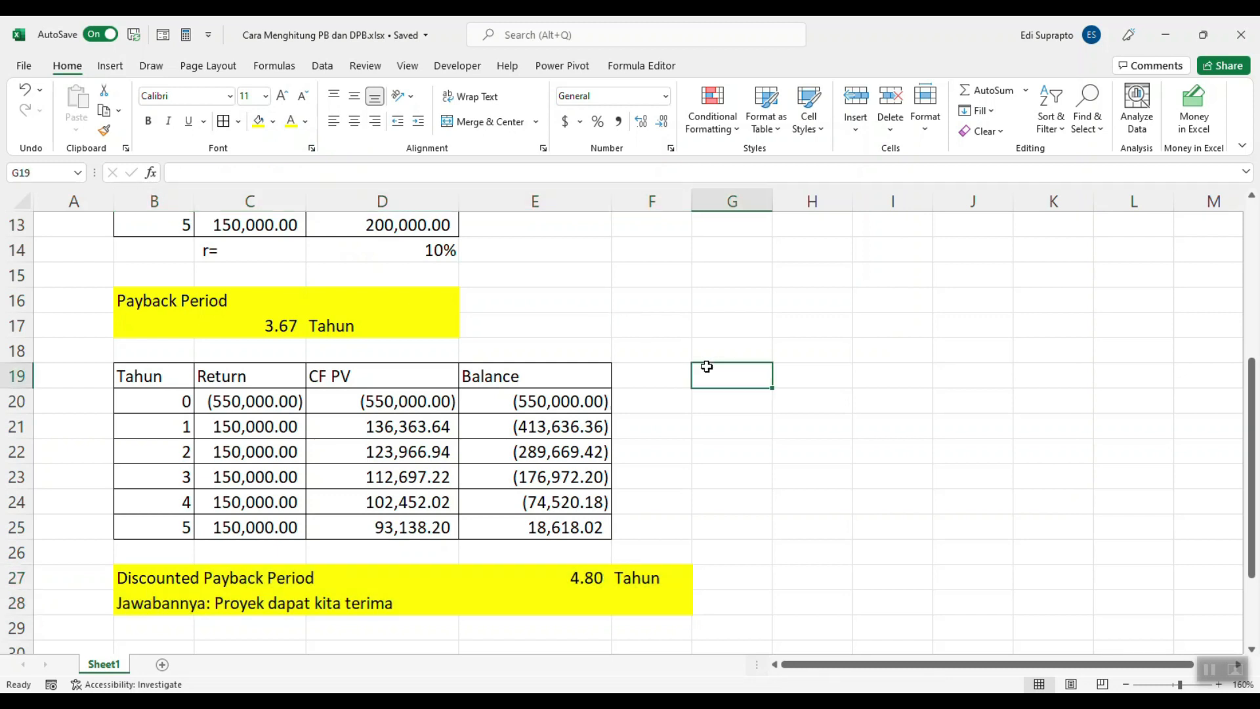